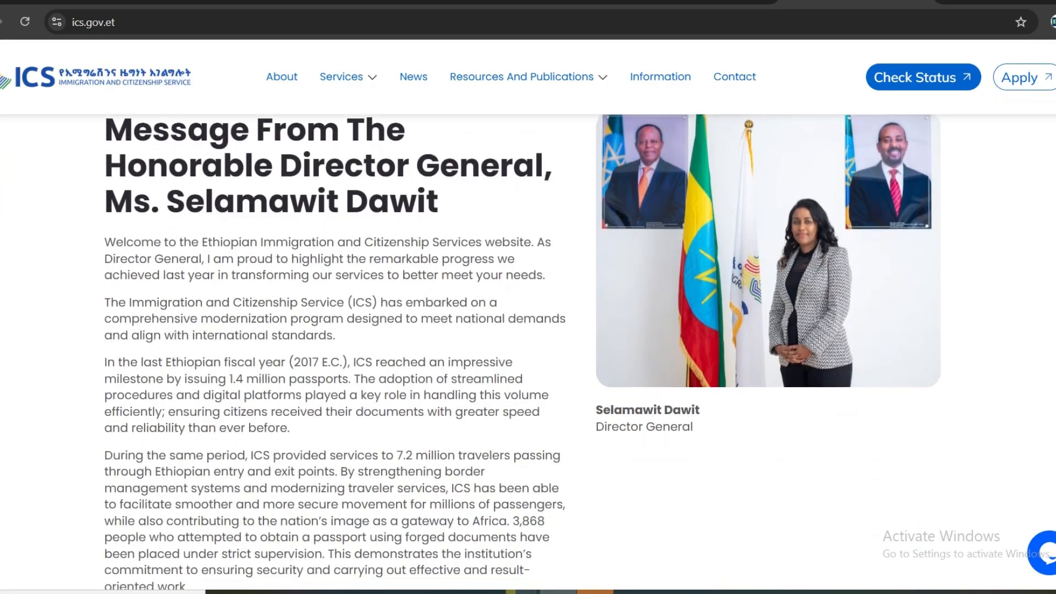
# - Scroll through the online profile registration form, then close it
pyautogui.scroll(7, 491, 147)
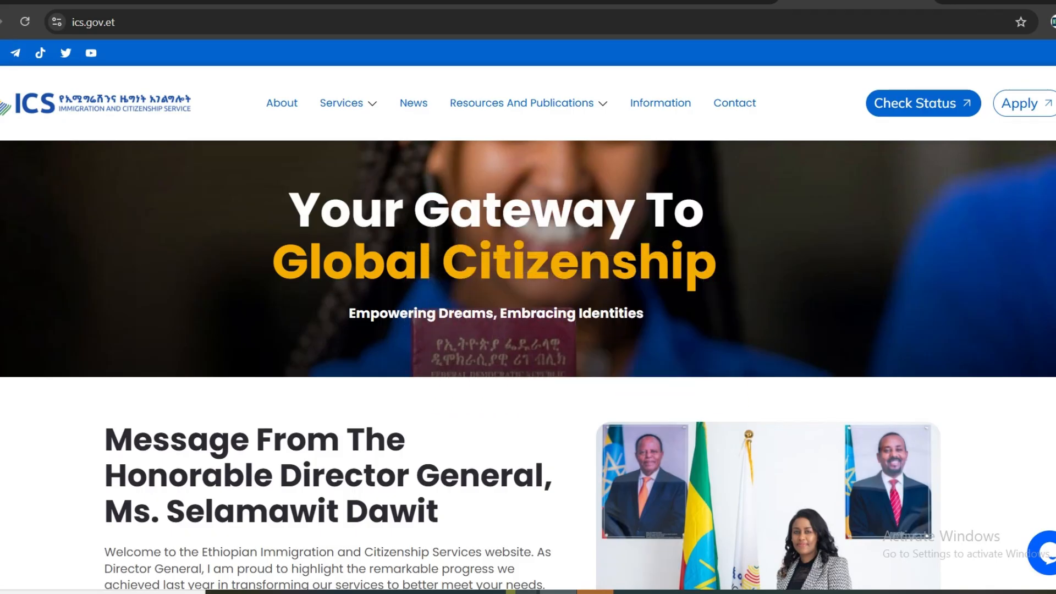
pyautogui.scroll(-3, 528, 297)
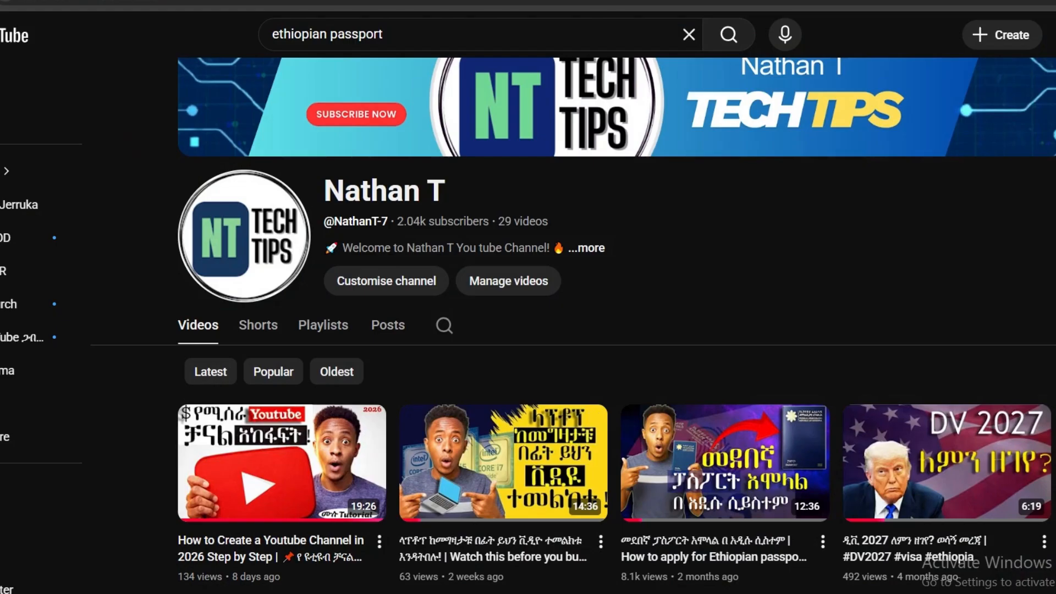
pyautogui.scroll(-15, 572, 319)
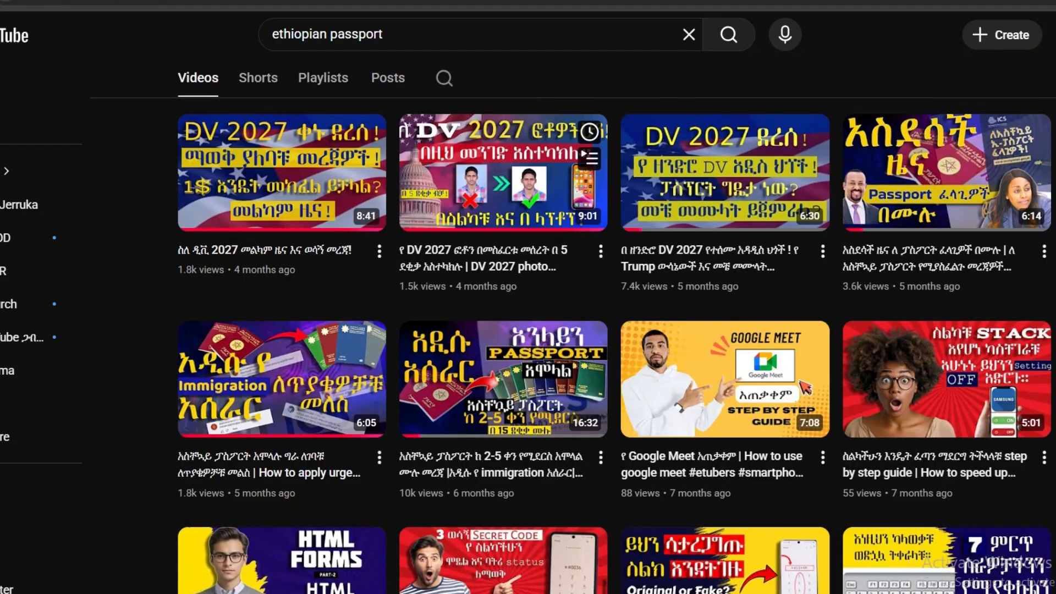
pyautogui.scroll(15, 572, 319)
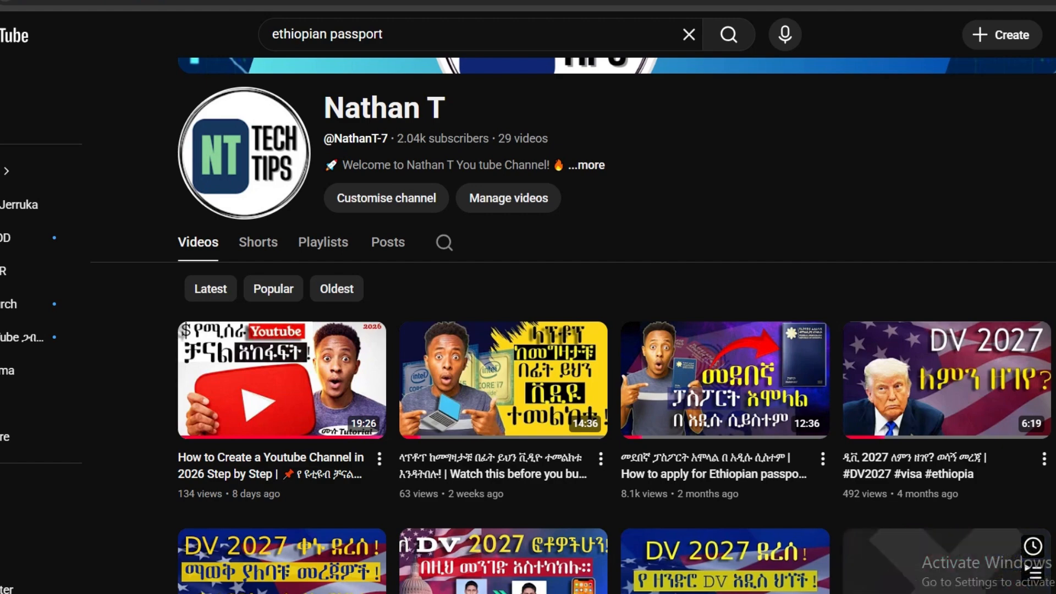
pyautogui.scroll(-8, 572, 330)
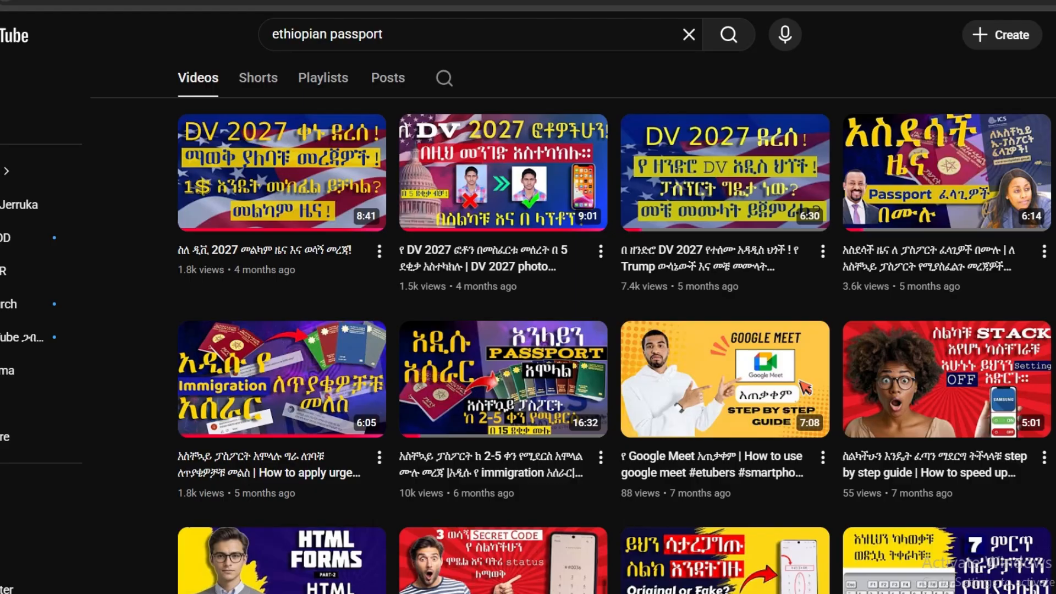
pyautogui.scroll(5, 614, 347)
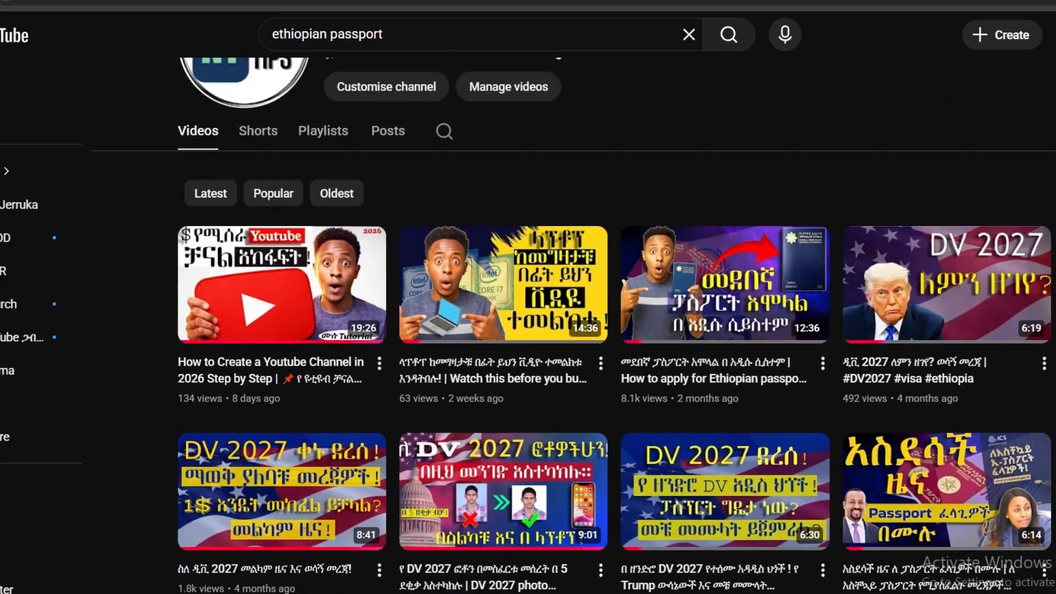
pyautogui.scroll(-1, 281, 231)
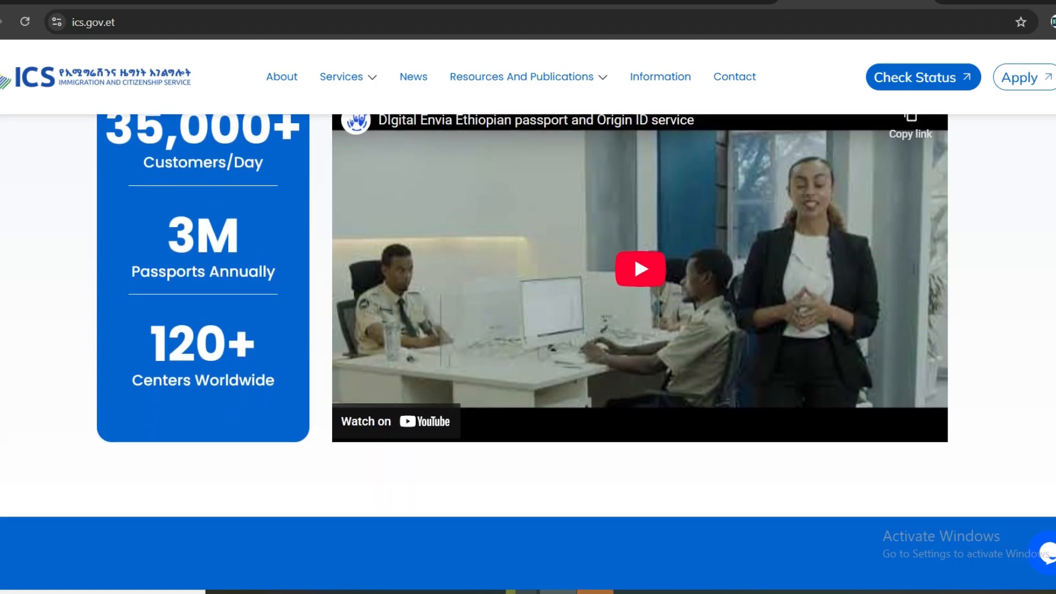
pyautogui.scroll(-5, 528, 330)
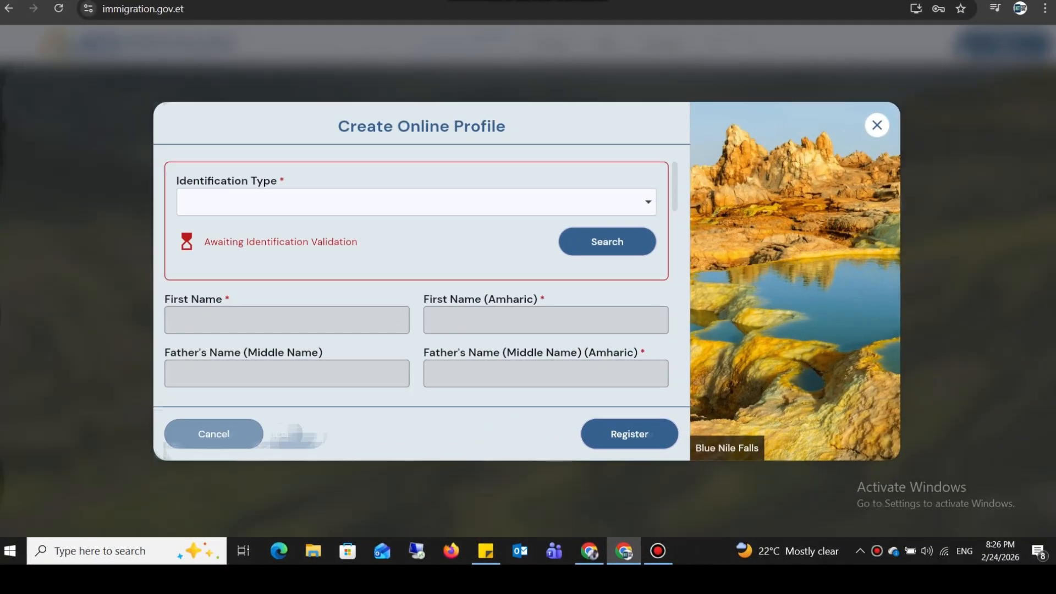
pyautogui.click(258, 434)
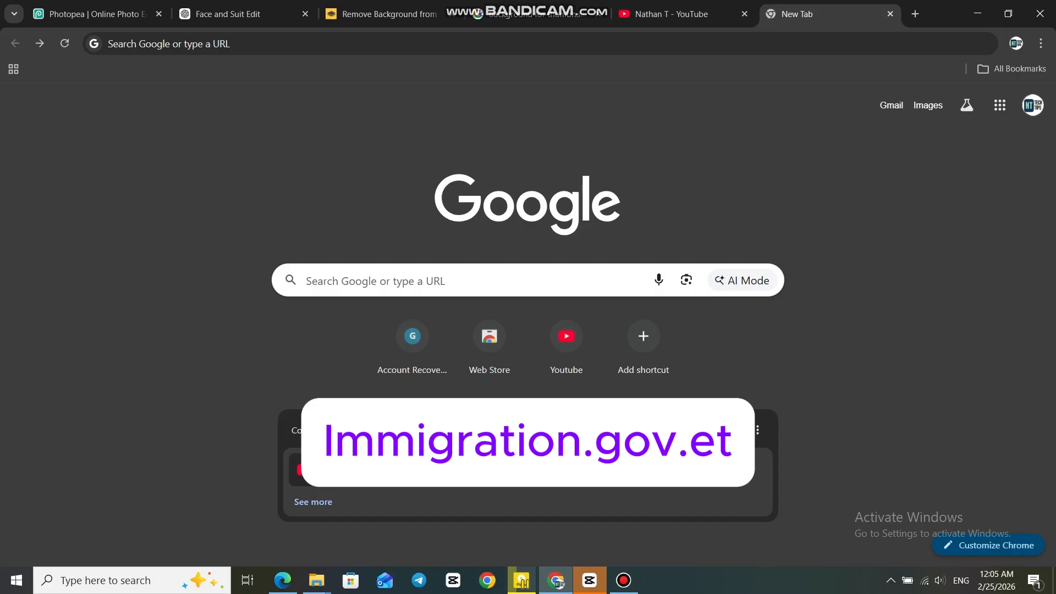
# - Load the suggested immigration.gov.et address and open the ePass application portal via Apply
pyautogui.hotkey('ctrl', 'l')
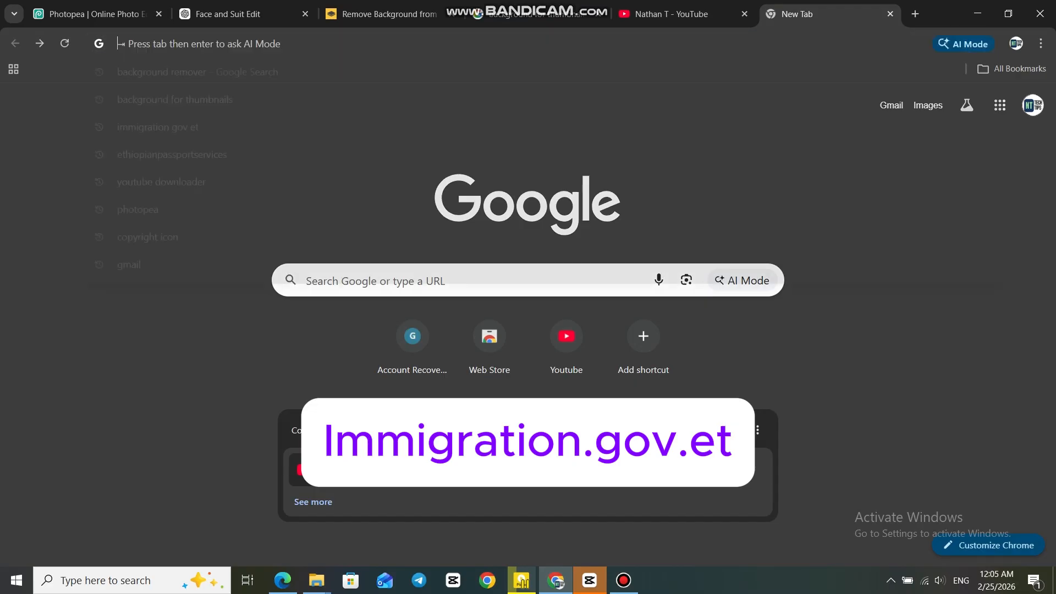
pyautogui.write('IMM')
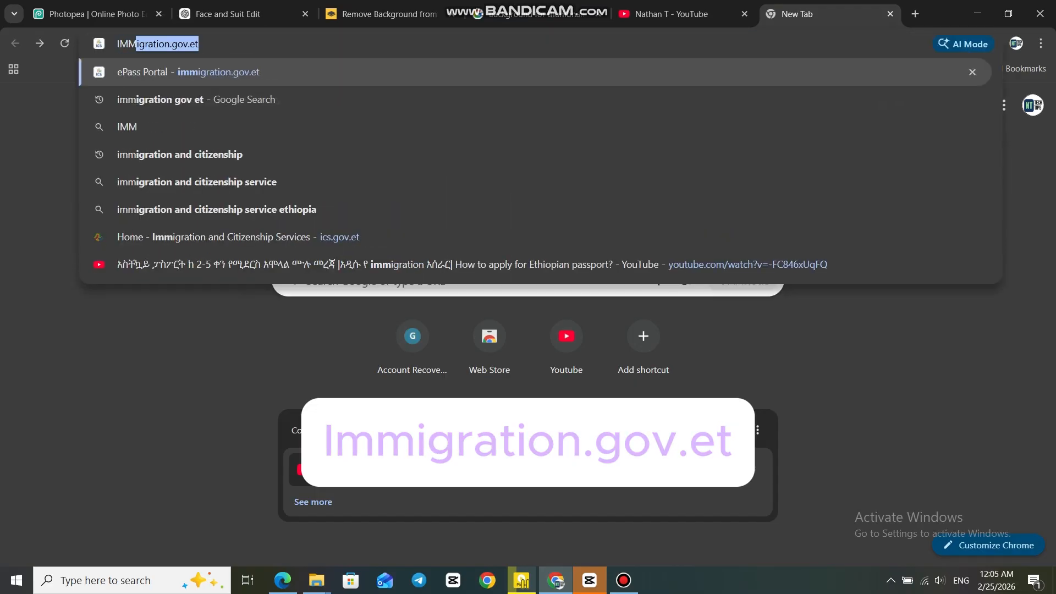
pyautogui.press('Down')
pyautogui.press('Return')
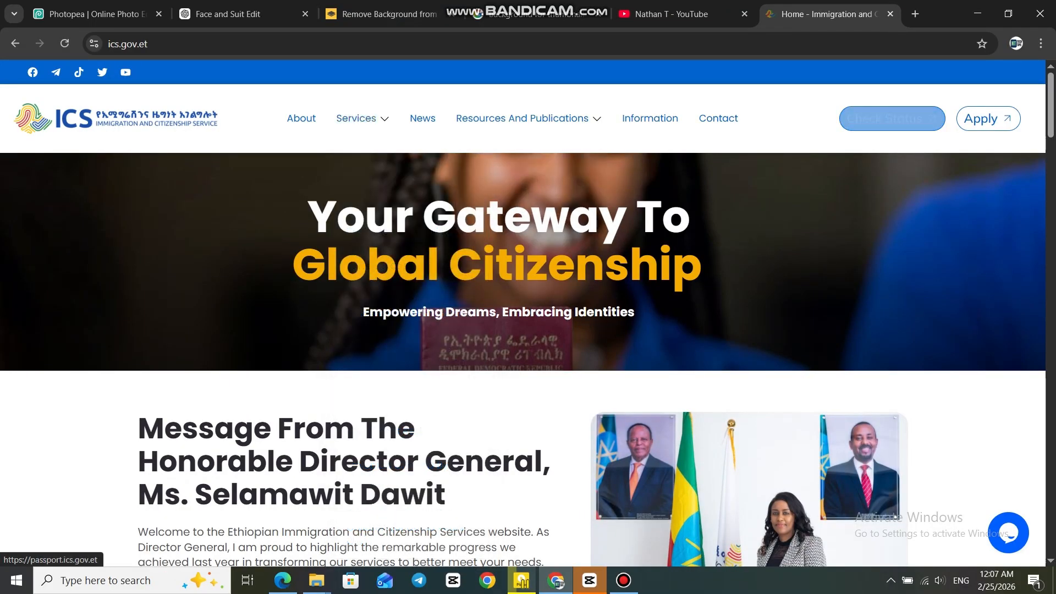
pyautogui.click(989, 118)
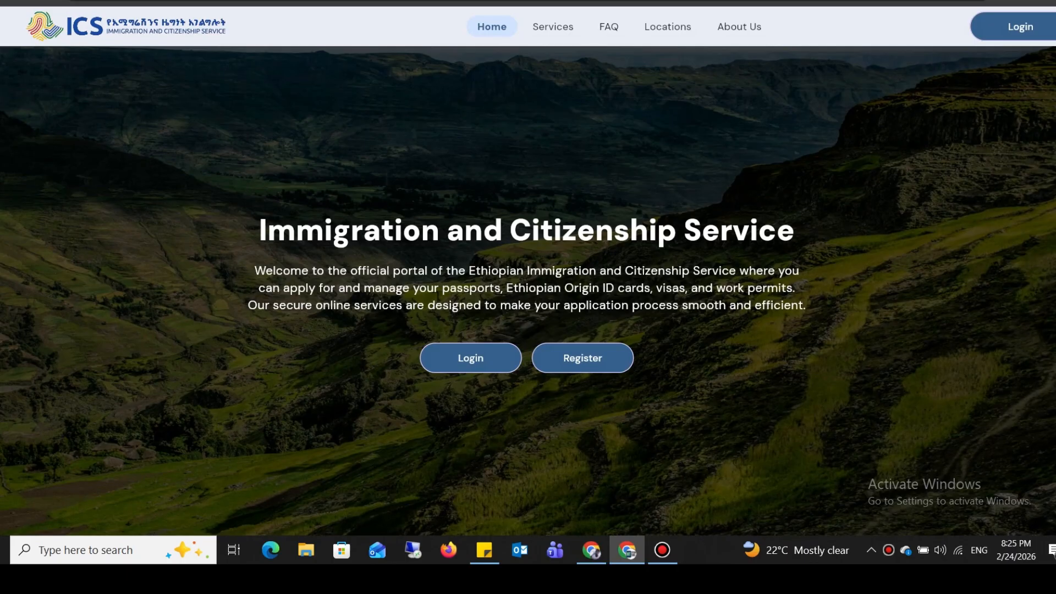
# - Open the Create Online Profile form and dismiss Chrome's breached-password warning
pyautogui.click(583, 358)
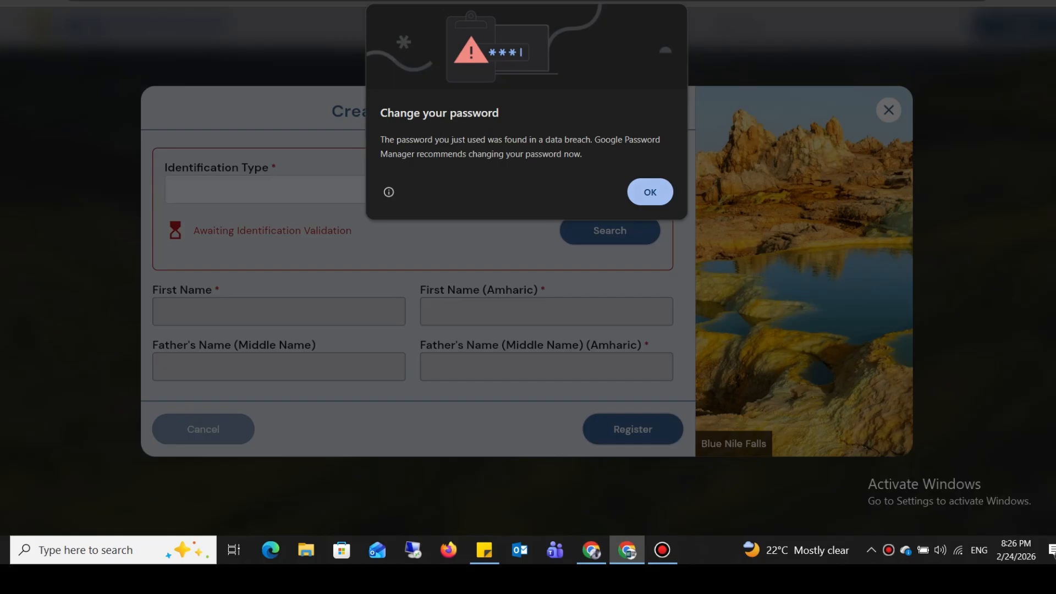
pyautogui.click(650, 192)
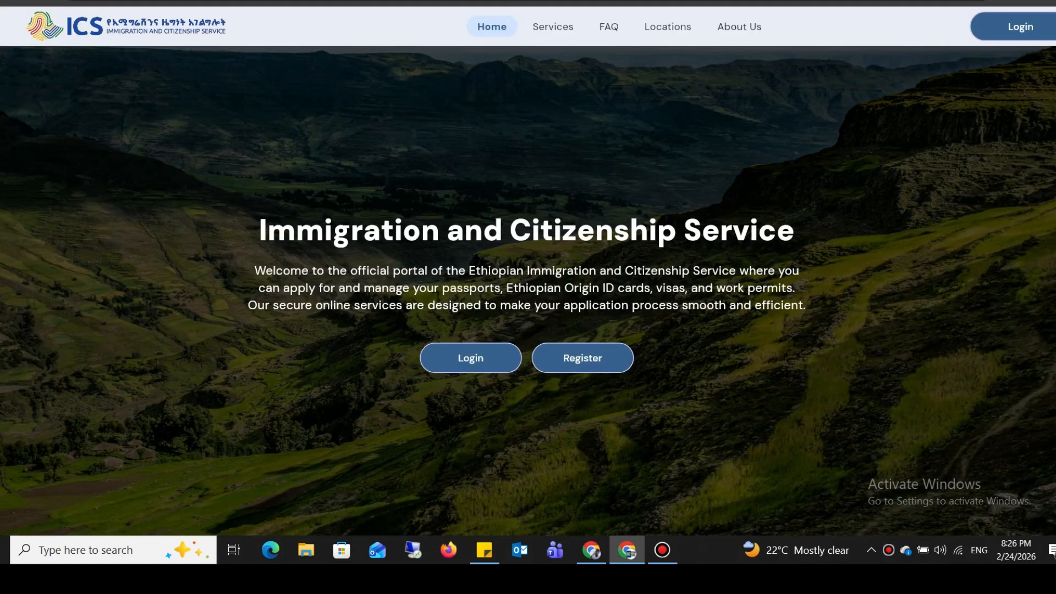
# - Submit the login with SMS chosen for the one-time code, dismissing Chrome's password warning
pyautogui.click(469, 356)
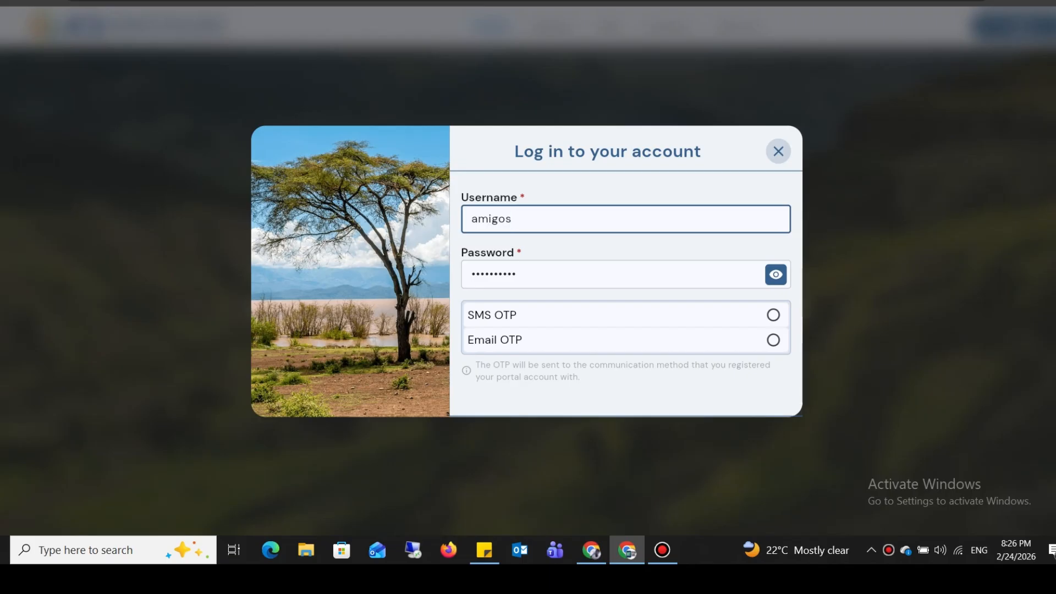
pyautogui.press('Tab')
pyautogui.press('Tab')
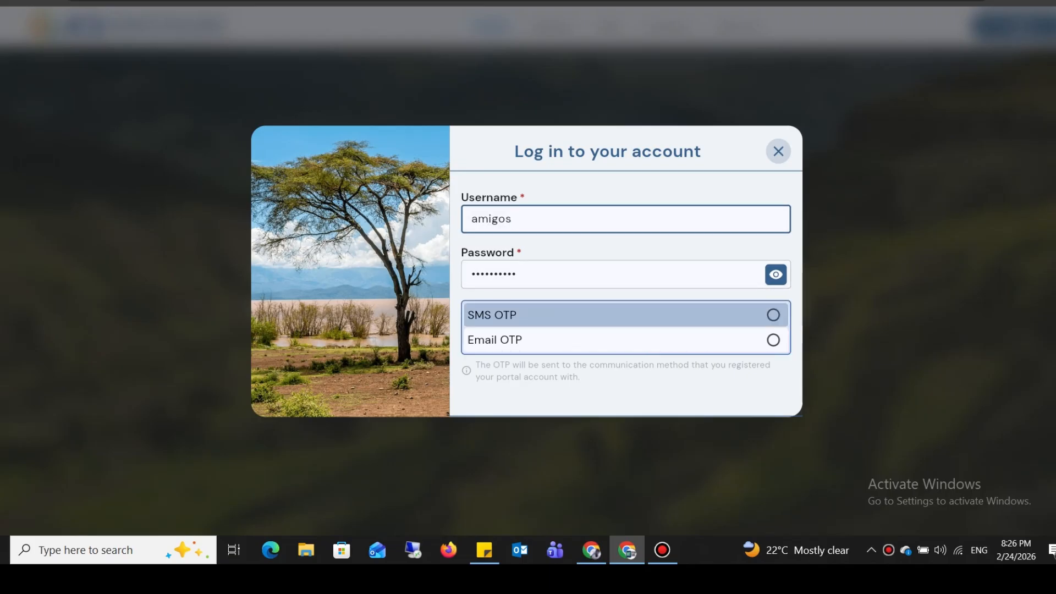
pyautogui.click(773, 315)
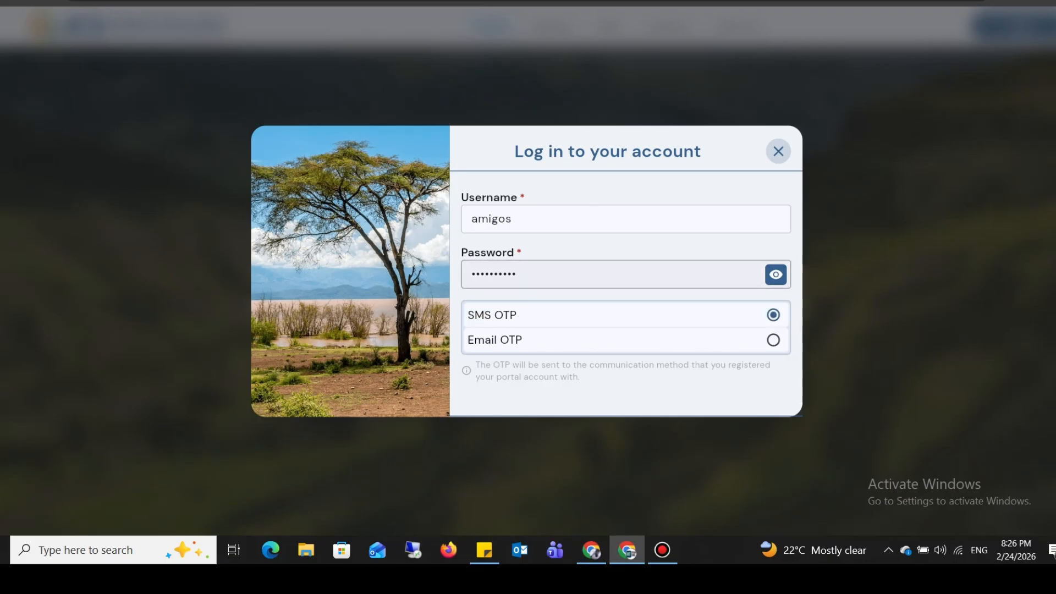
pyautogui.scroll(-2, 626, 292)
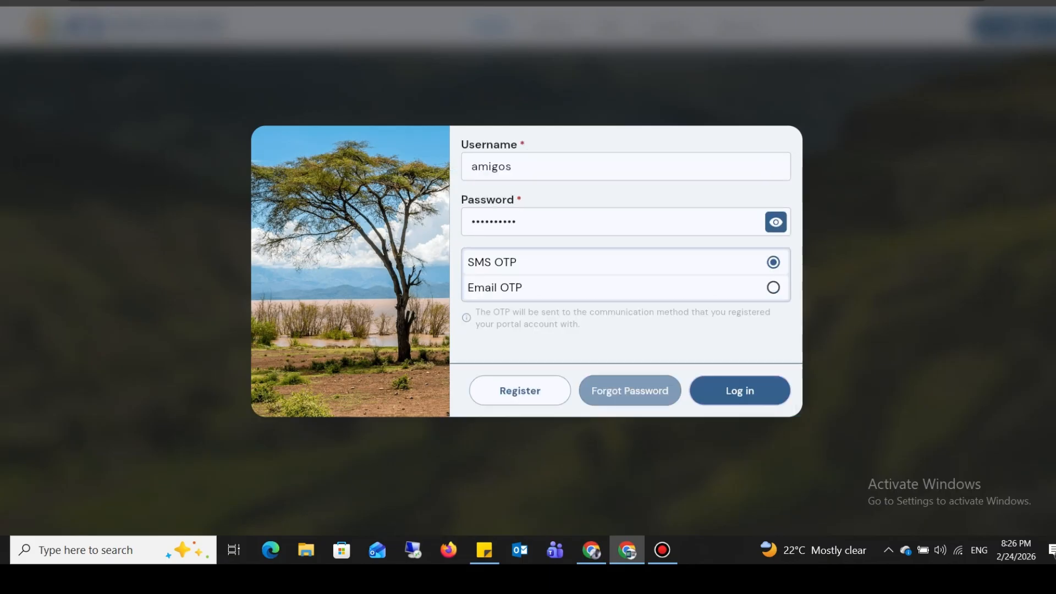
pyautogui.click(740, 391)
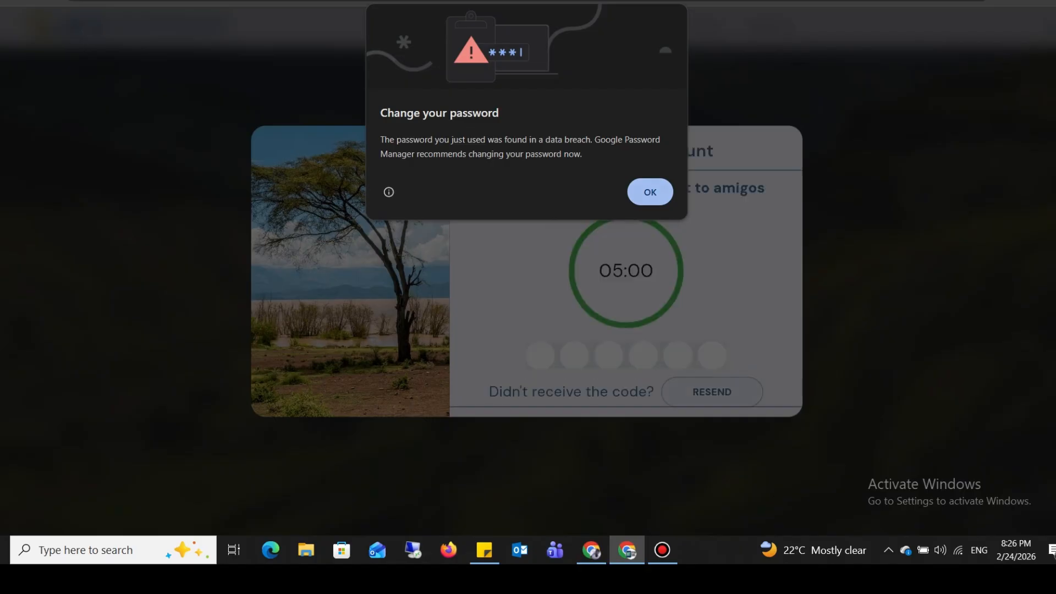
pyautogui.press('Return')
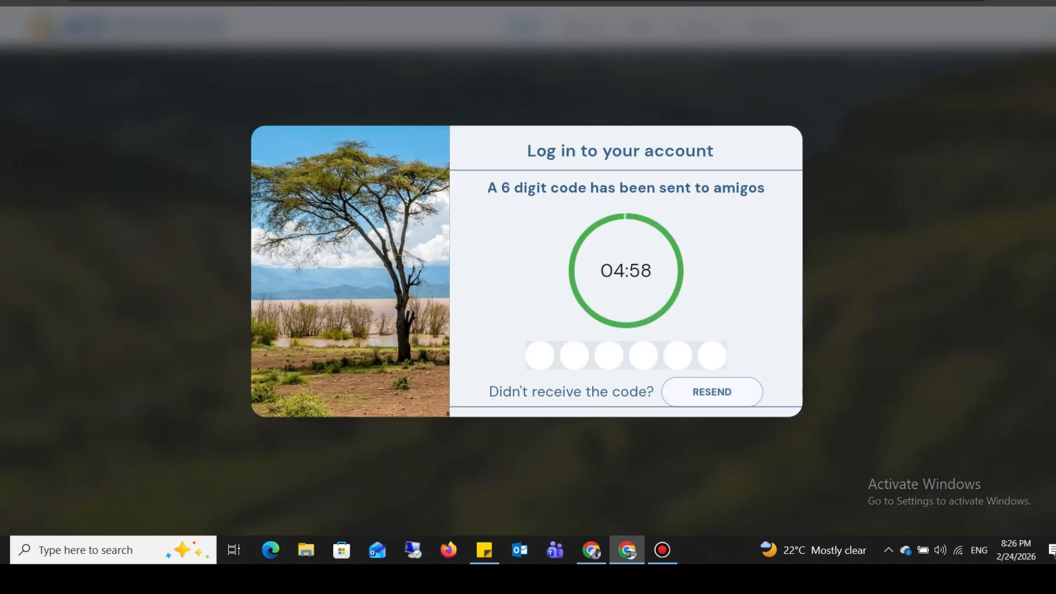
pyautogui.scroll(-1, 626, 271)
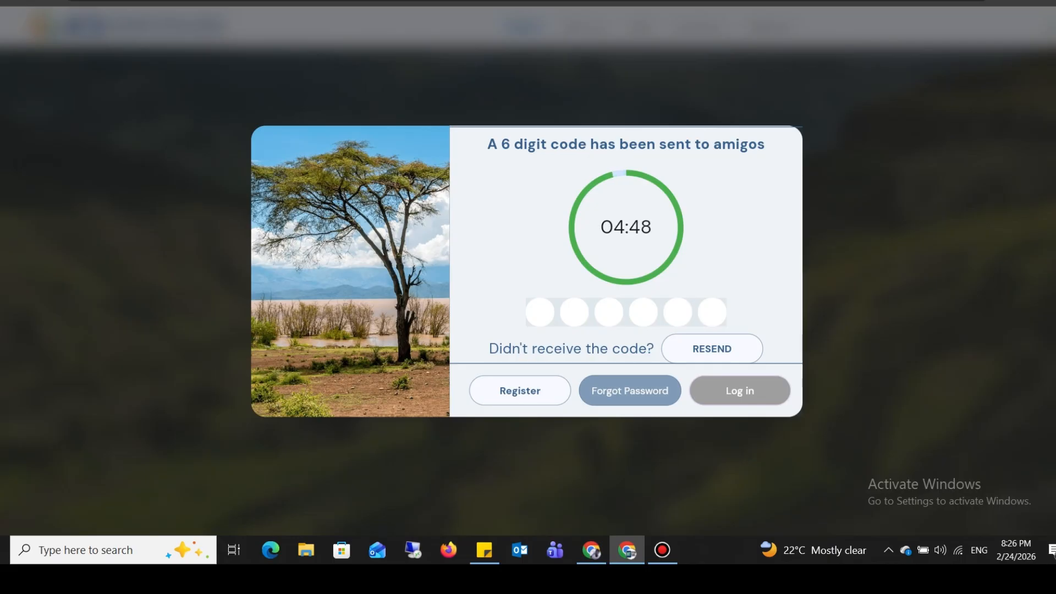
# - Enter the six-digit SMS verification code into the OTP boxes
pyautogui.click(540, 312)
pyautogui.click(539, 312)
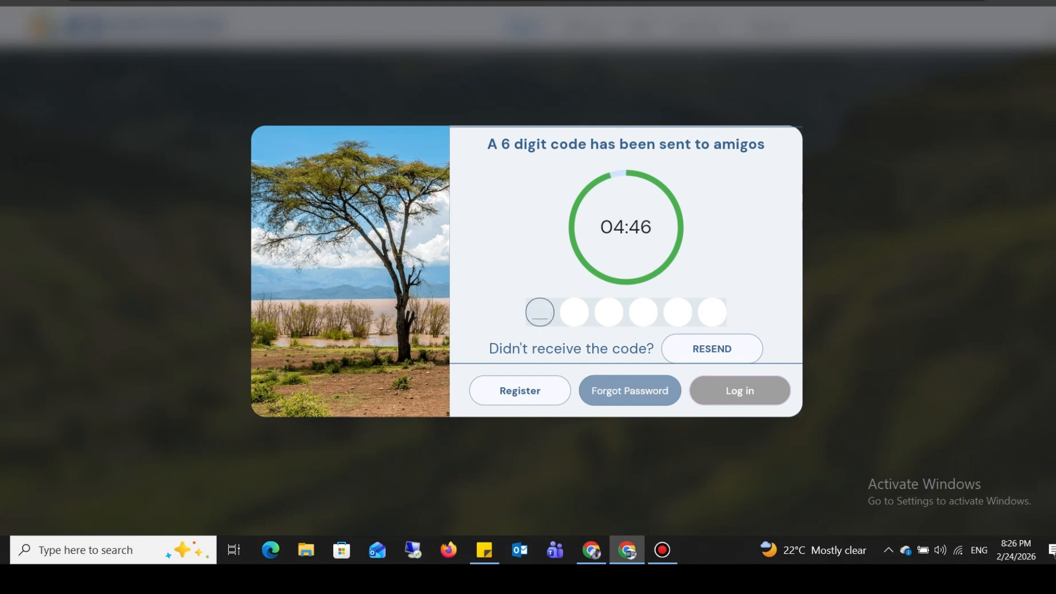
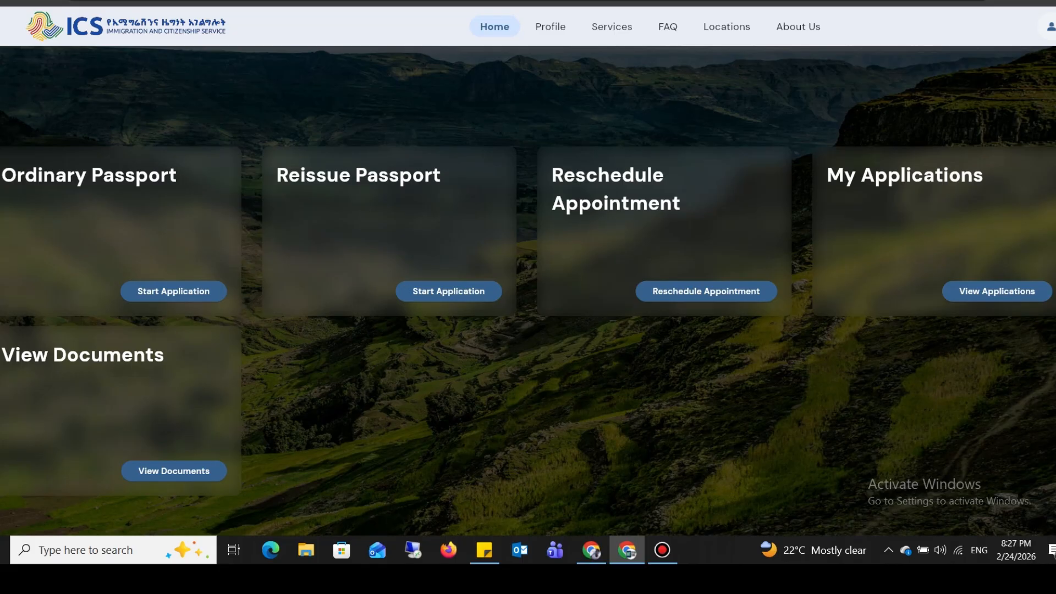
# - Check the empty My Applications list, then start a new Reissue Passport application
pyautogui.click(996, 292)
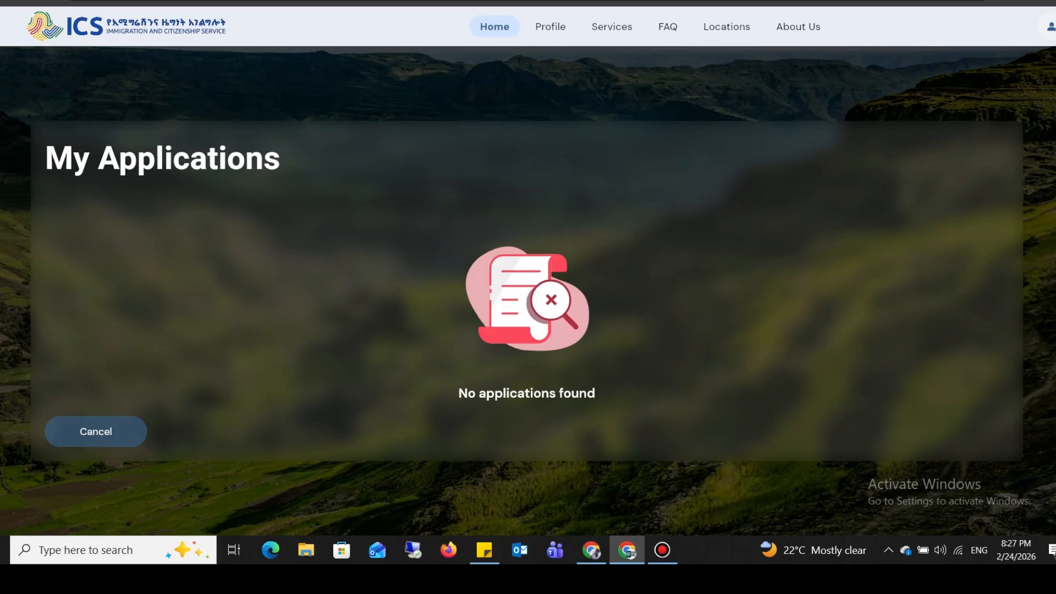
pyautogui.click(95, 432)
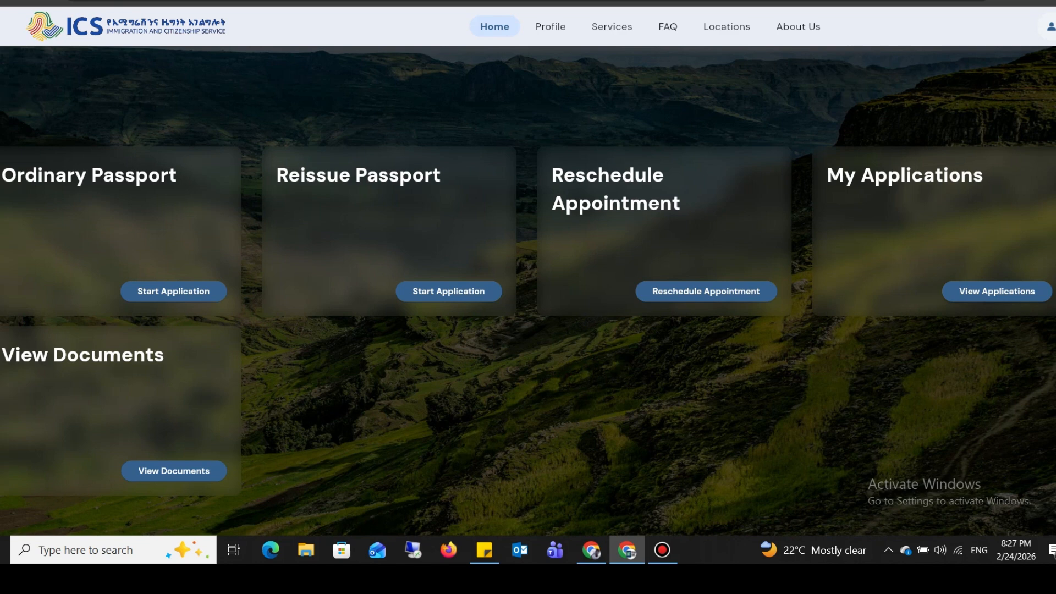
pyautogui.click(997, 291)
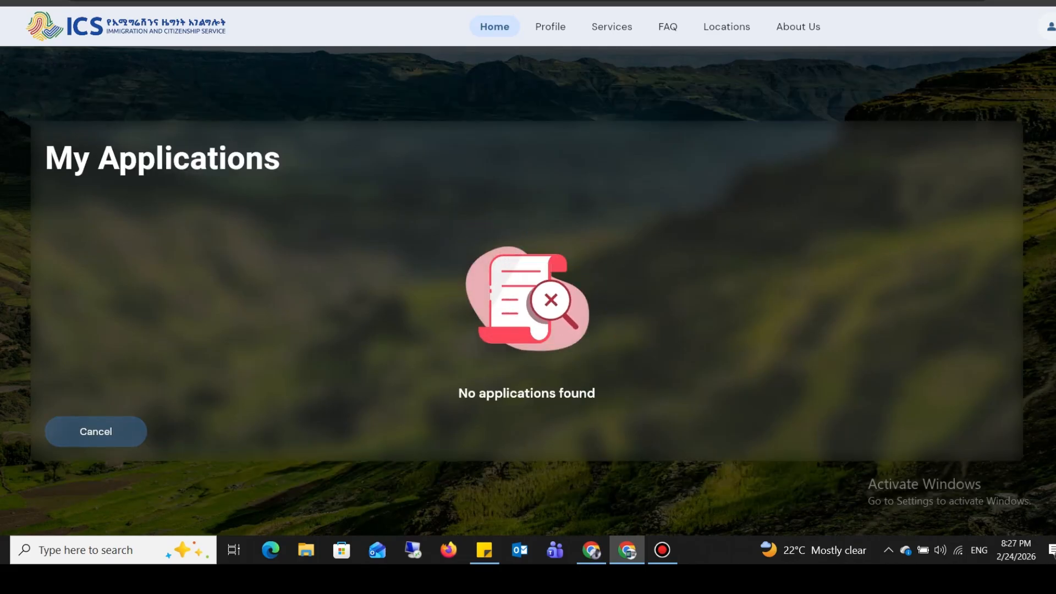
pyautogui.click(96, 432)
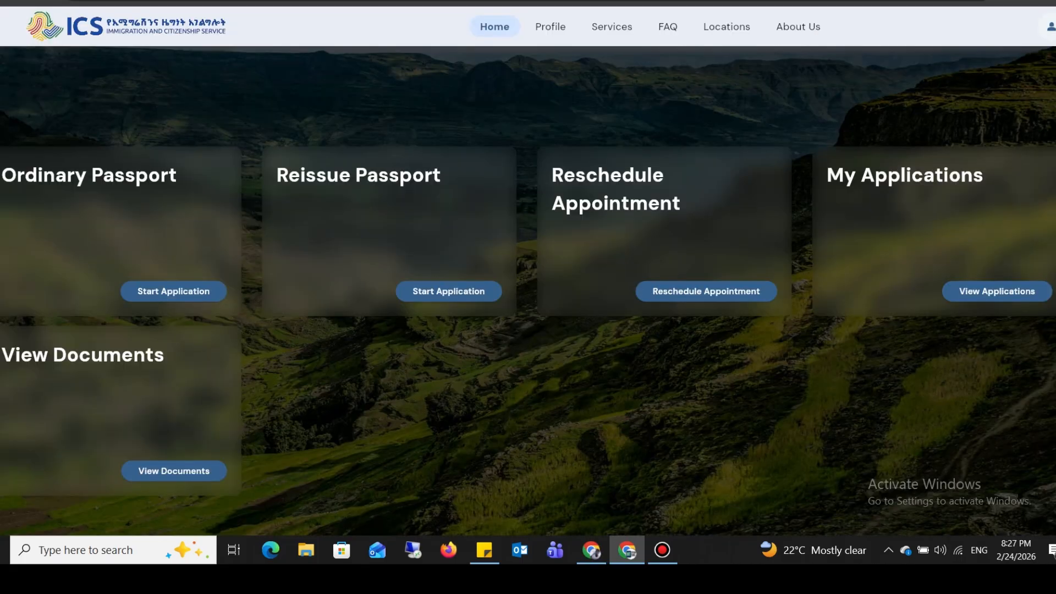
pyautogui.click(449, 292)
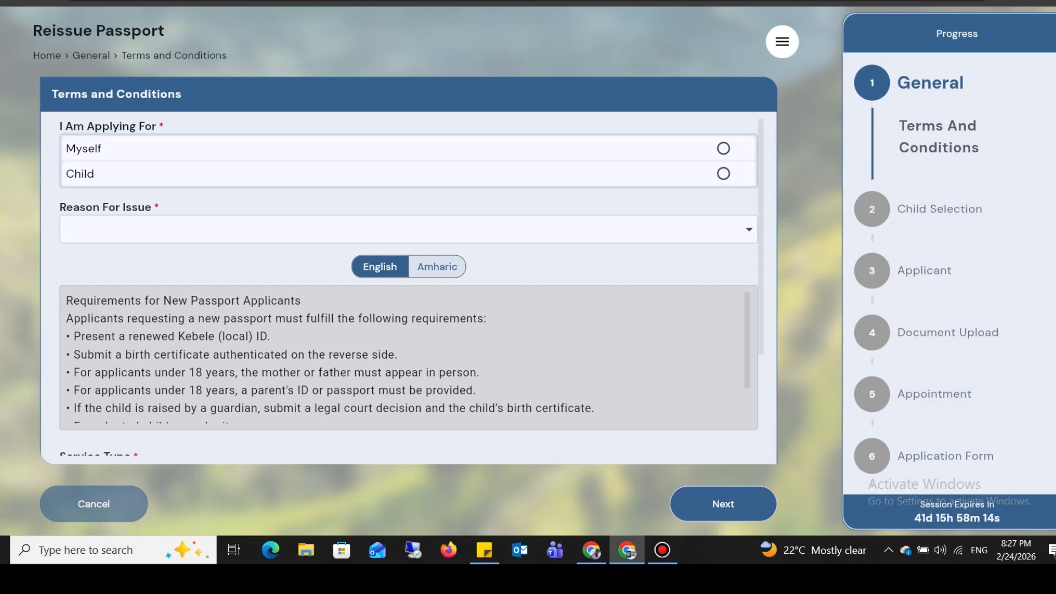
# - Review the Terms and Conditions form and choose Myself under I Am Applying For
pyautogui.scroll(-5, 407, 286)
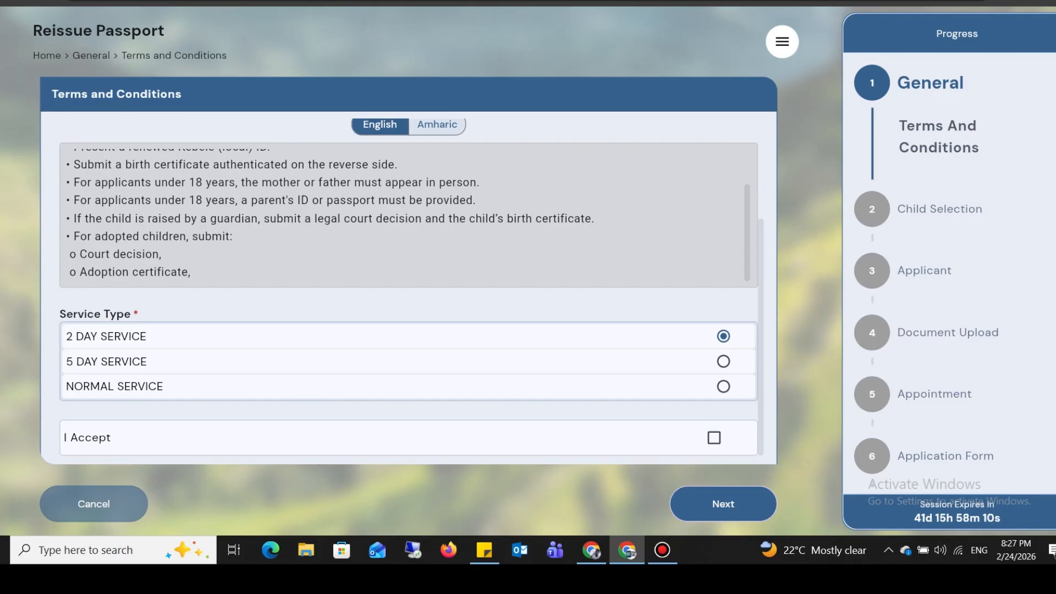
pyautogui.scroll(5, 407, 231)
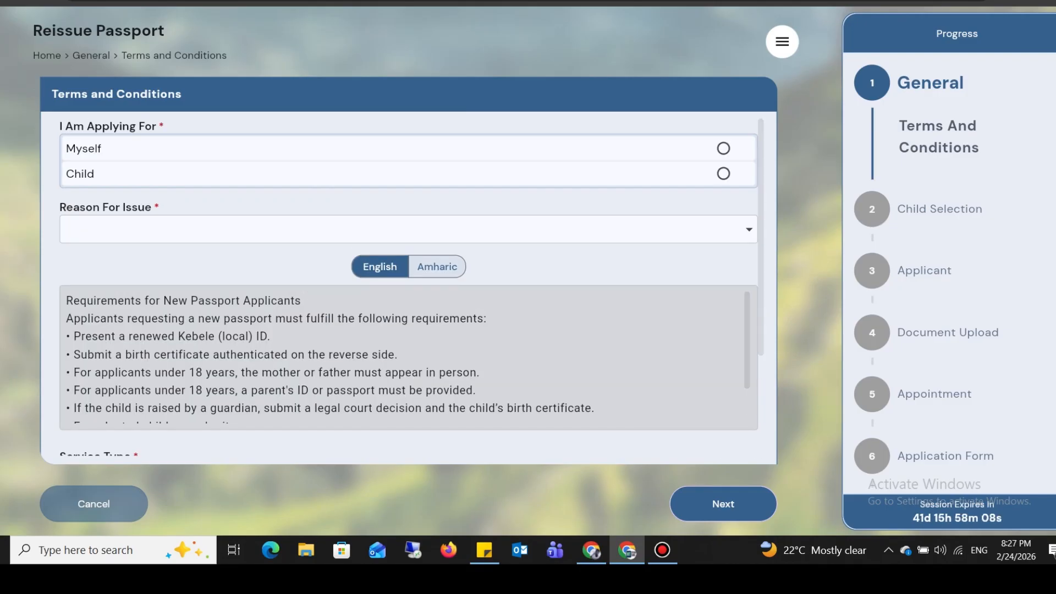
pyautogui.scroll(-4, 407, 285)
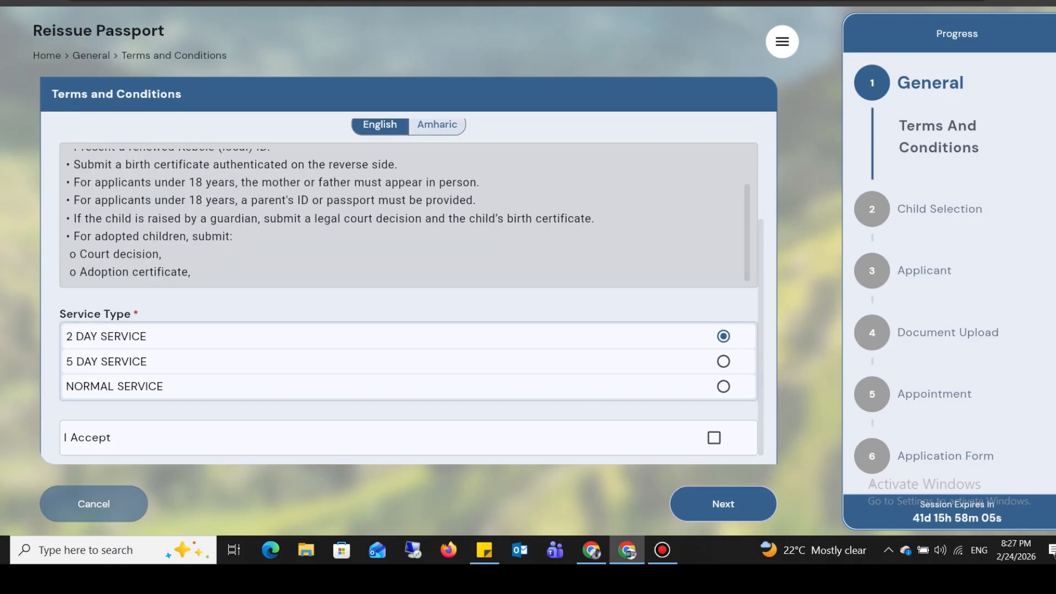
pyautogui.scroll(5, 407, 286)
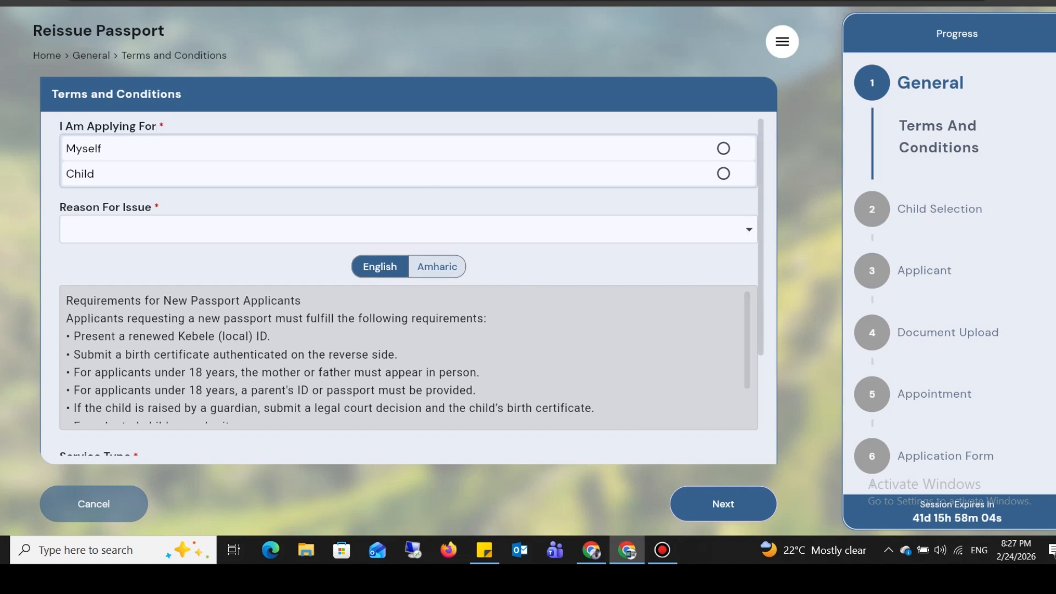
pyautogui.click(407, 229)
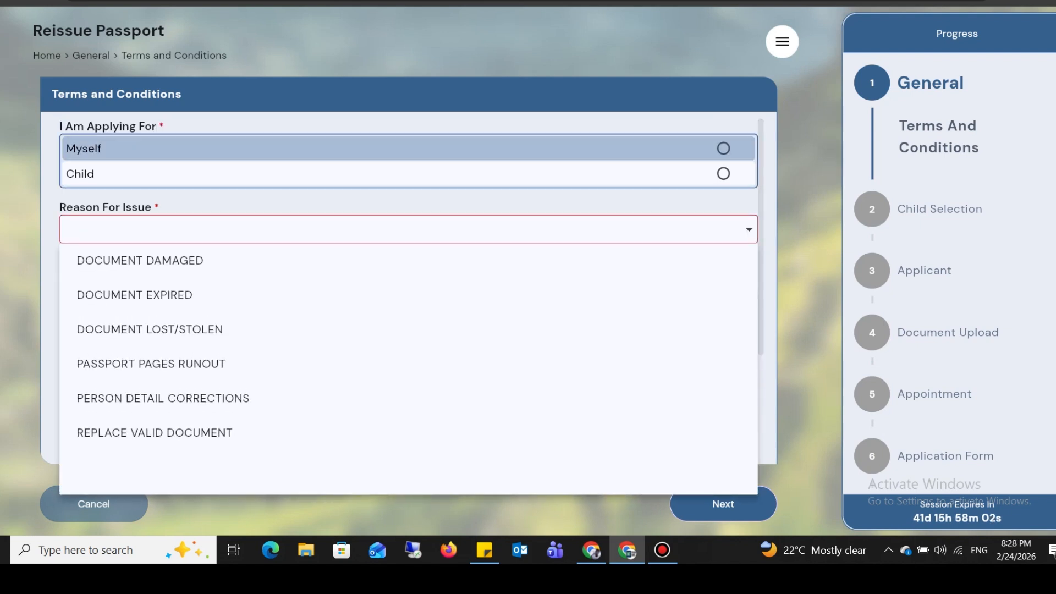
pyautogui.click(407, 174)
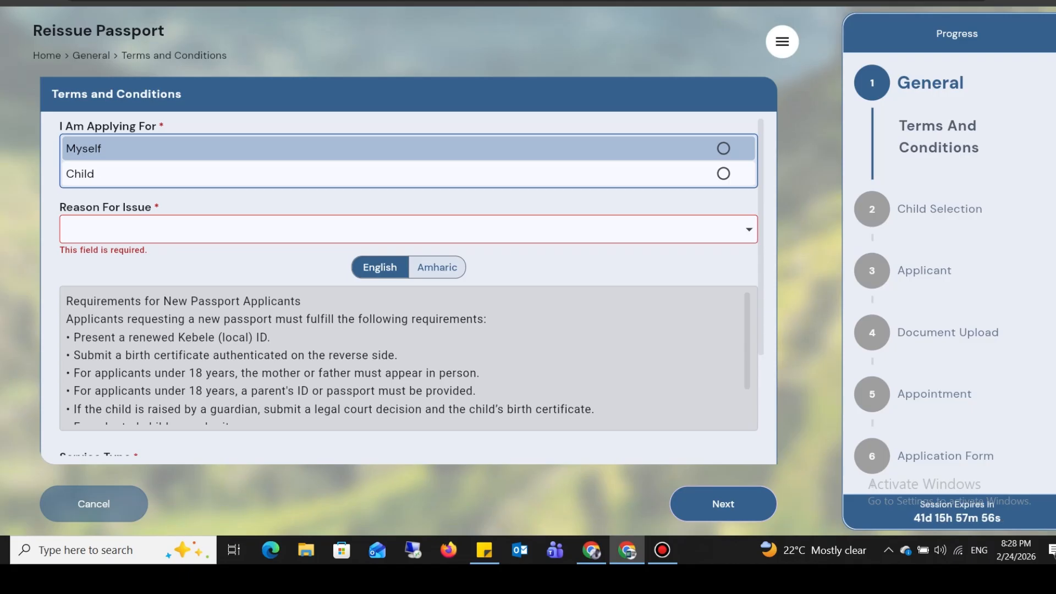
pyautogui.click(723, 149)
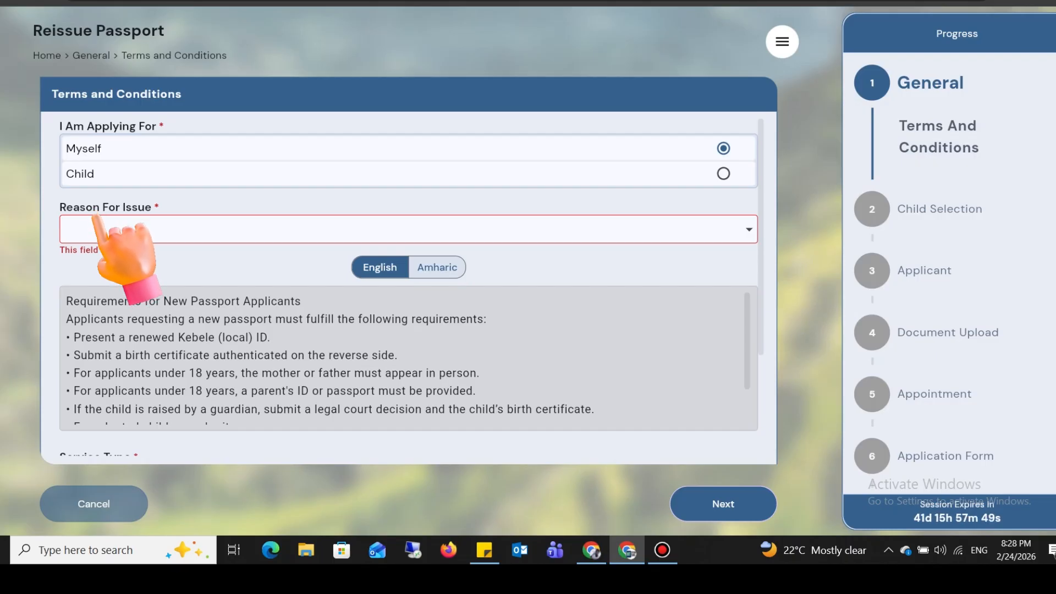
# - Set the Reason For Issue to DOCUMENT DAMAGED
pyautogui.click(104, 228)
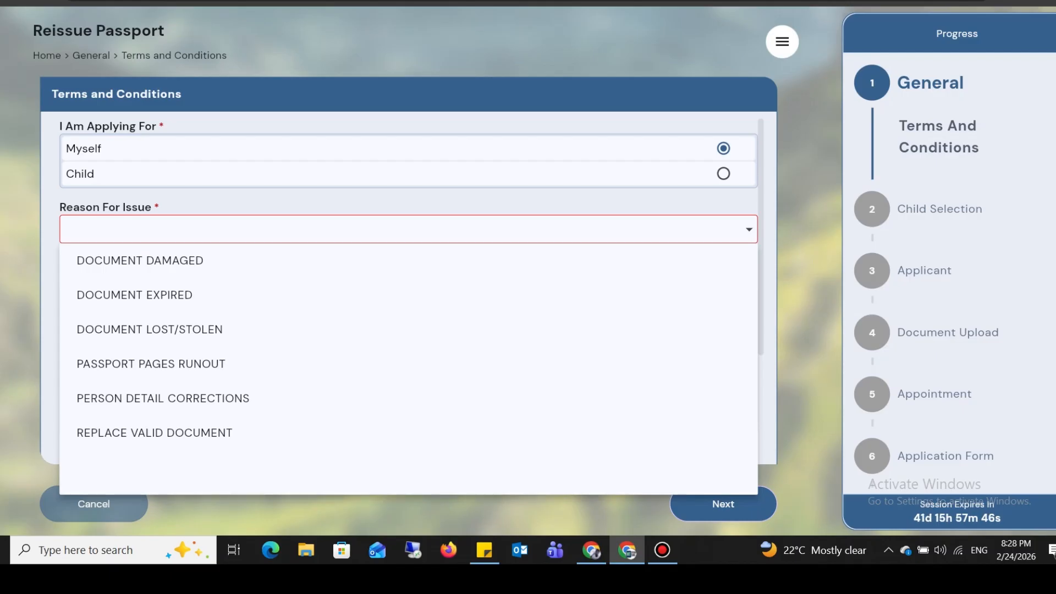
pyautogui.press('Escape')
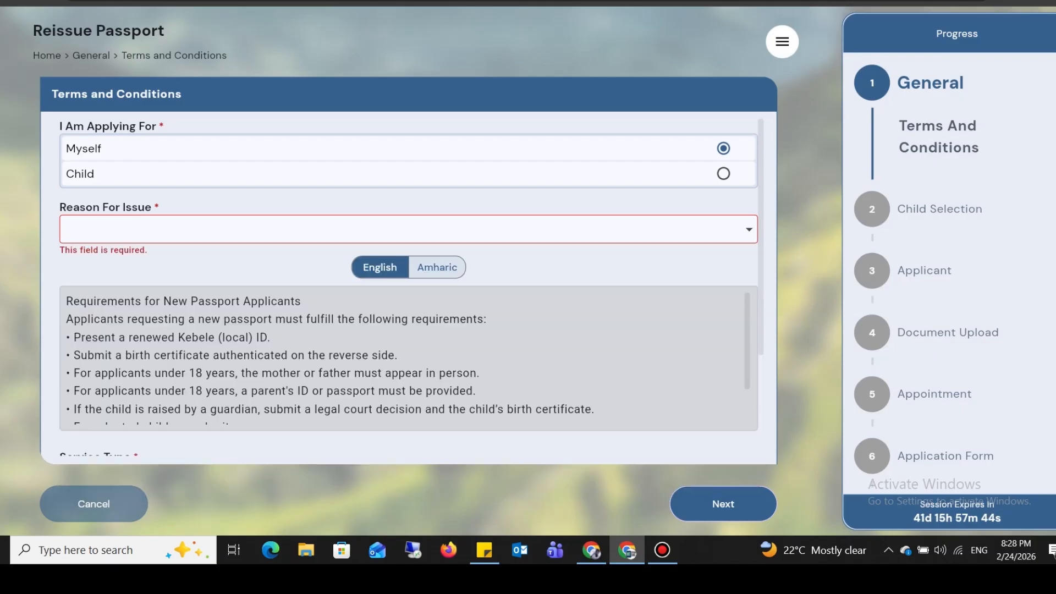
pyautogui.press('space')
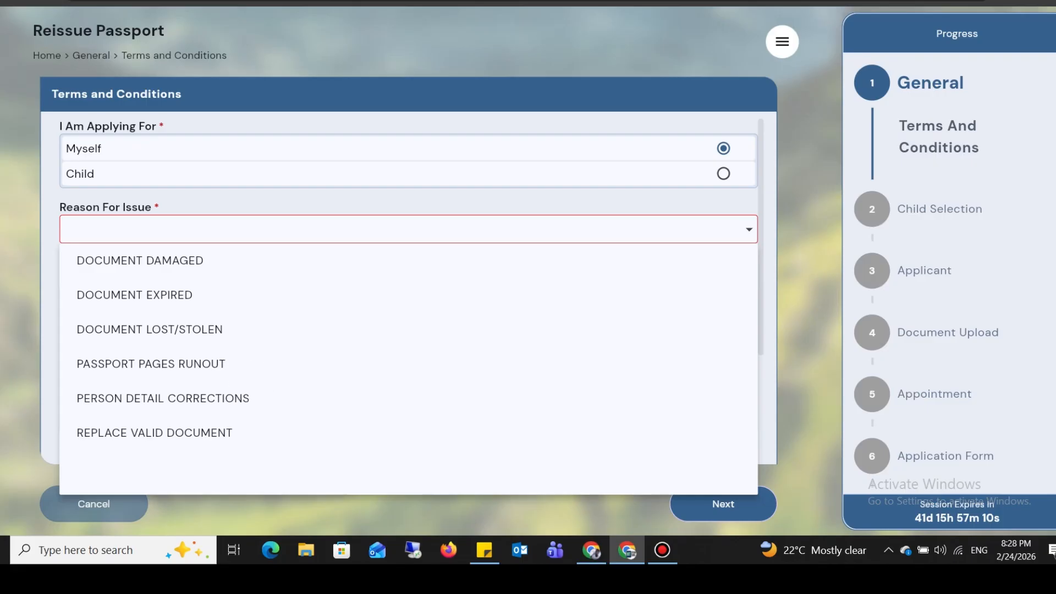
pyautogui.press('Down')
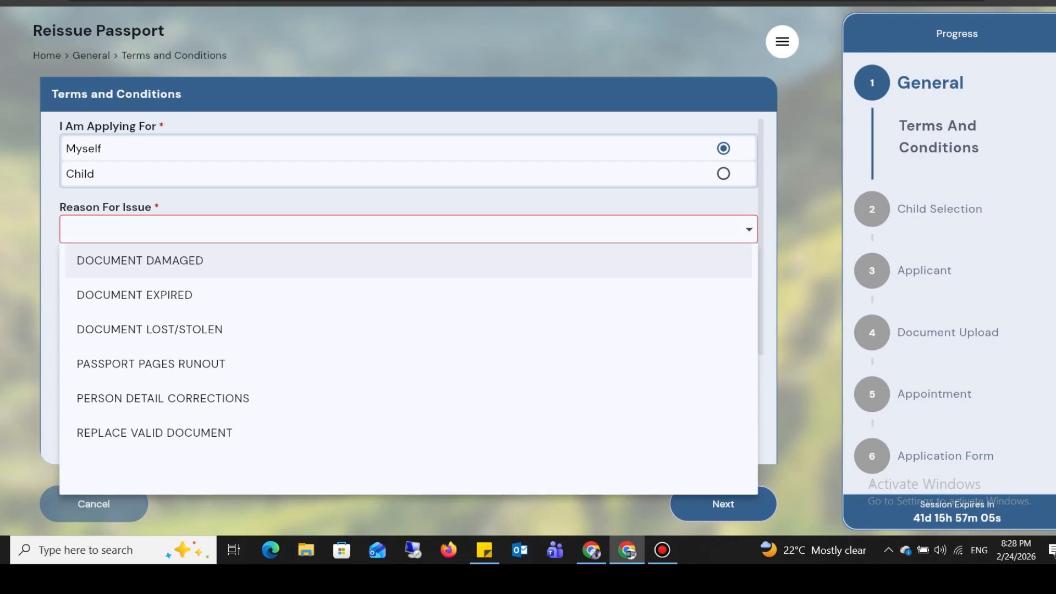
pyautogui.click(149, 261)
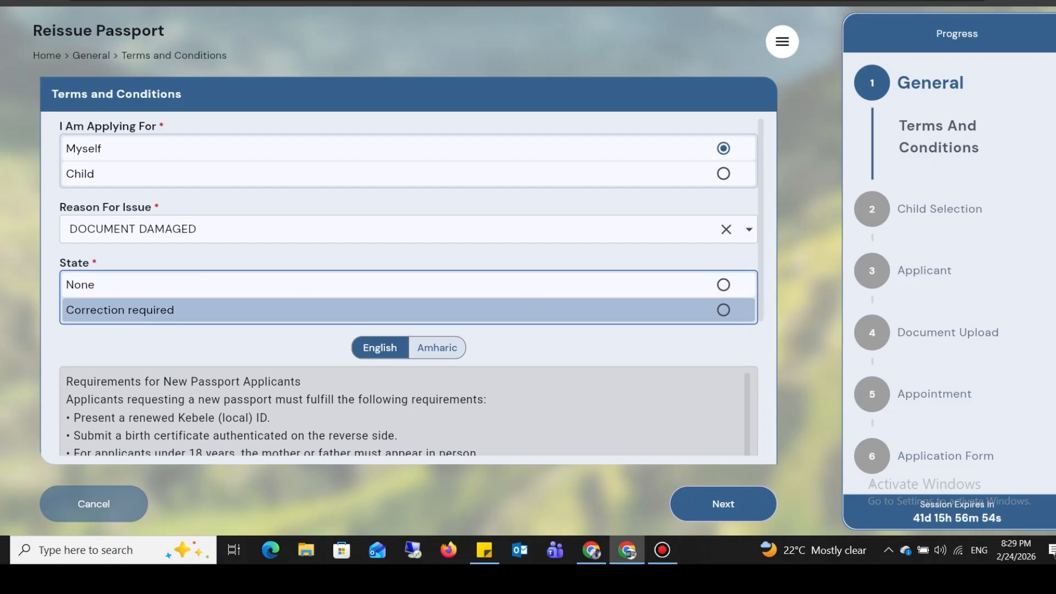
# - Choose Correction required and NORMAL SERVICE, and accept the terms
pyautogui.click(385, 310)
pyautogui.scroll(-3, 407, 358)
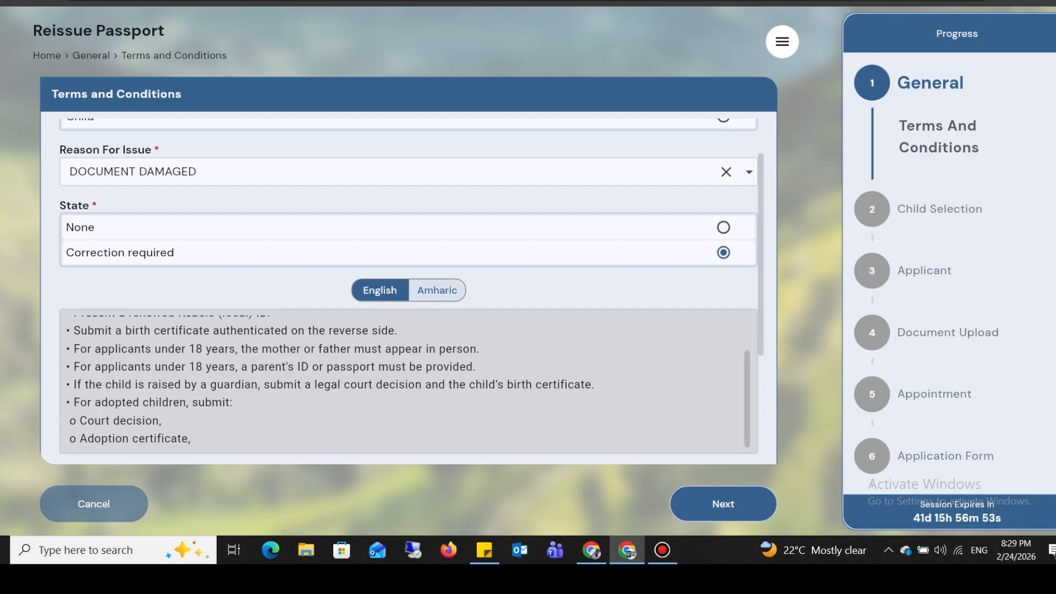
pyautogui.scroll(-2, 407, 286)
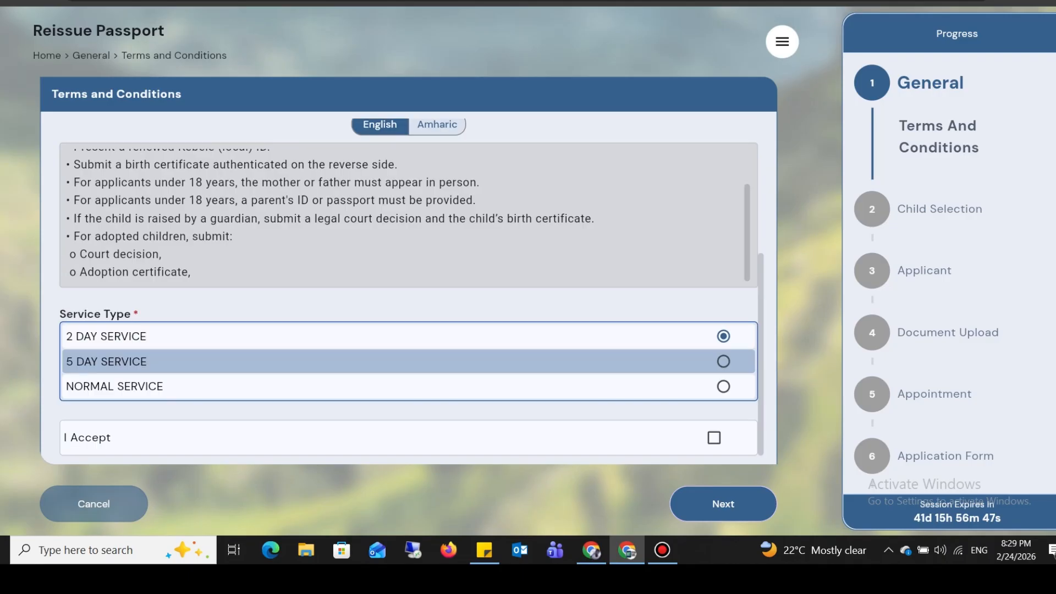
pyautogui.scroll(-4, 407, 330)
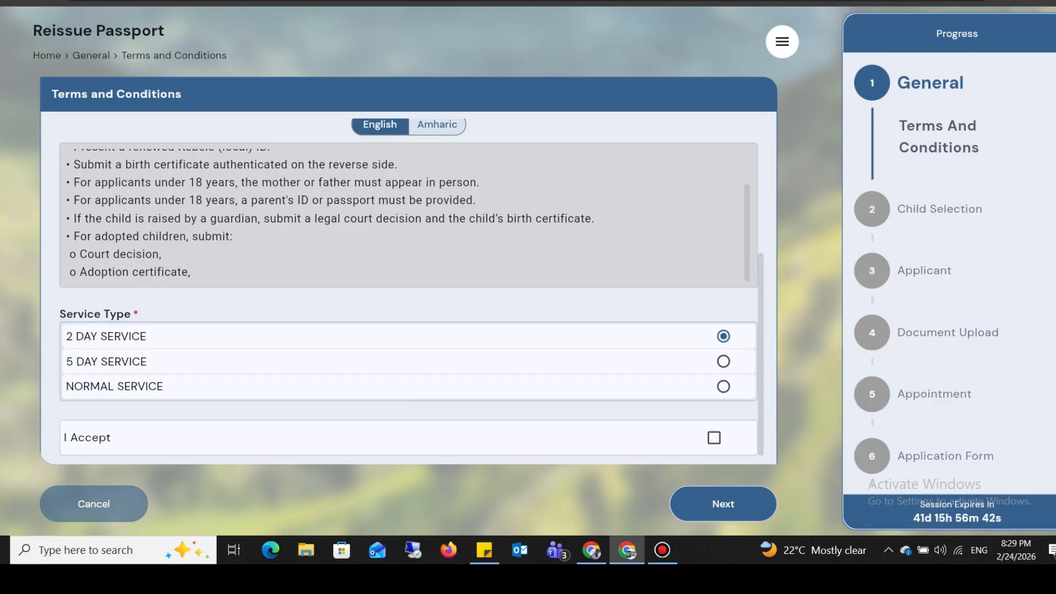
pyautogui.click(385, 386)
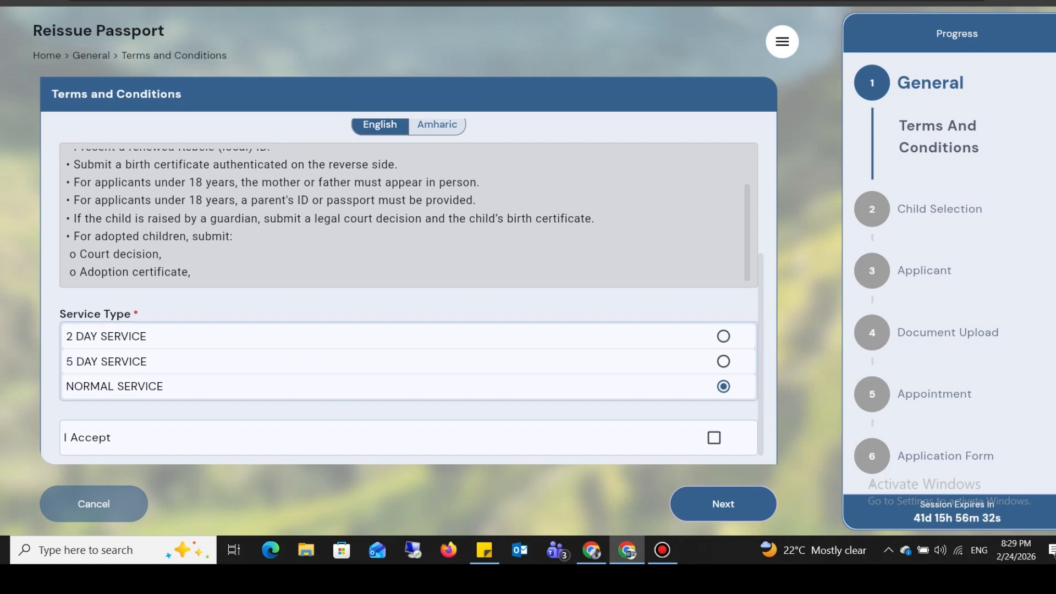
pyautogui.click(713, 437)
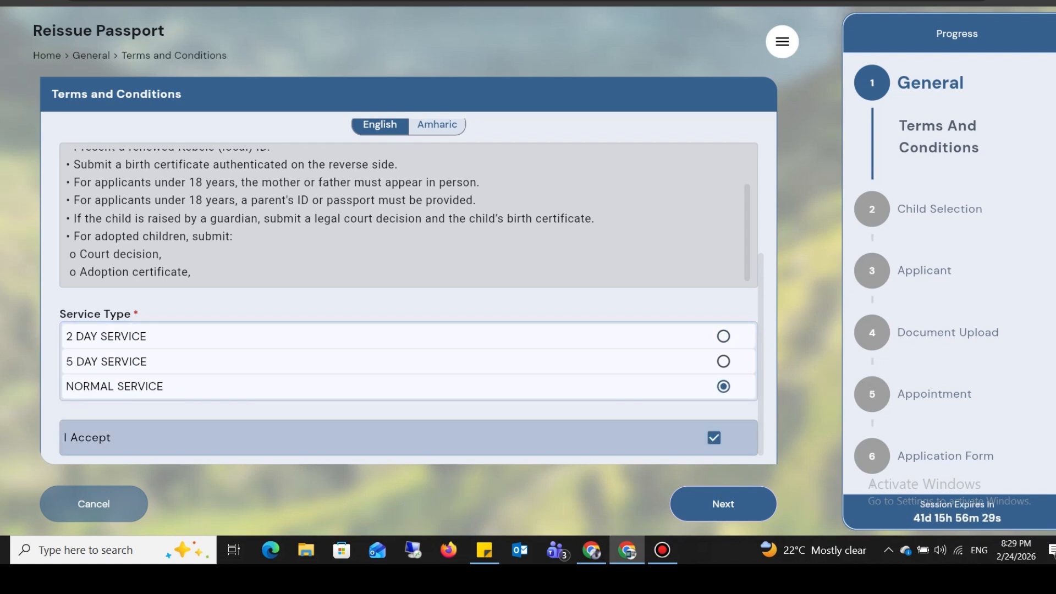
# - Continue to Applicant Details and review the pre-filled form down to Region Of Birth
pyautogui.click(723, 504)
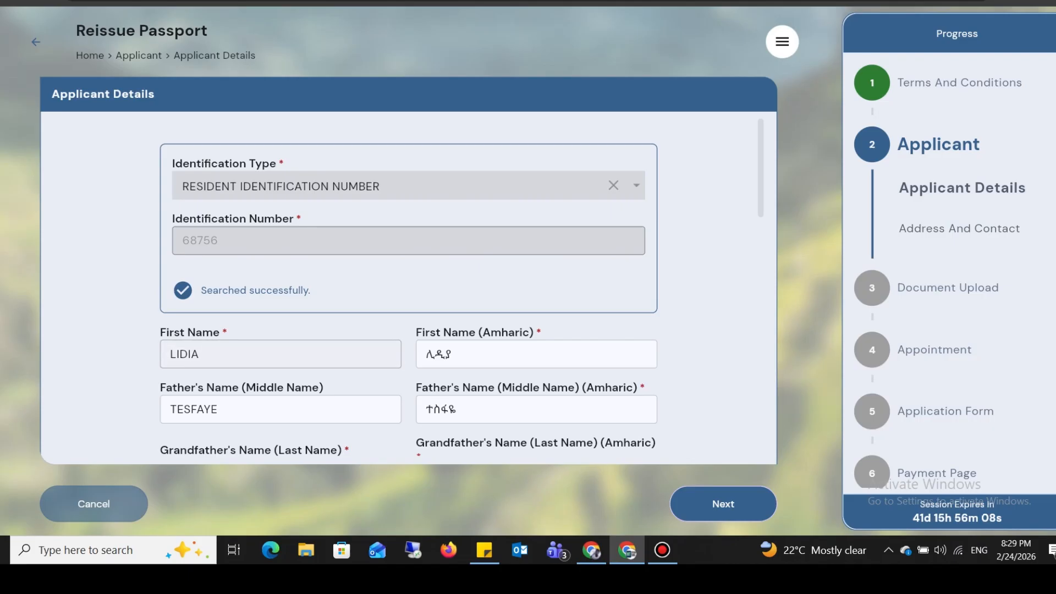
pyautogui.scroll(-1, 280, 352)
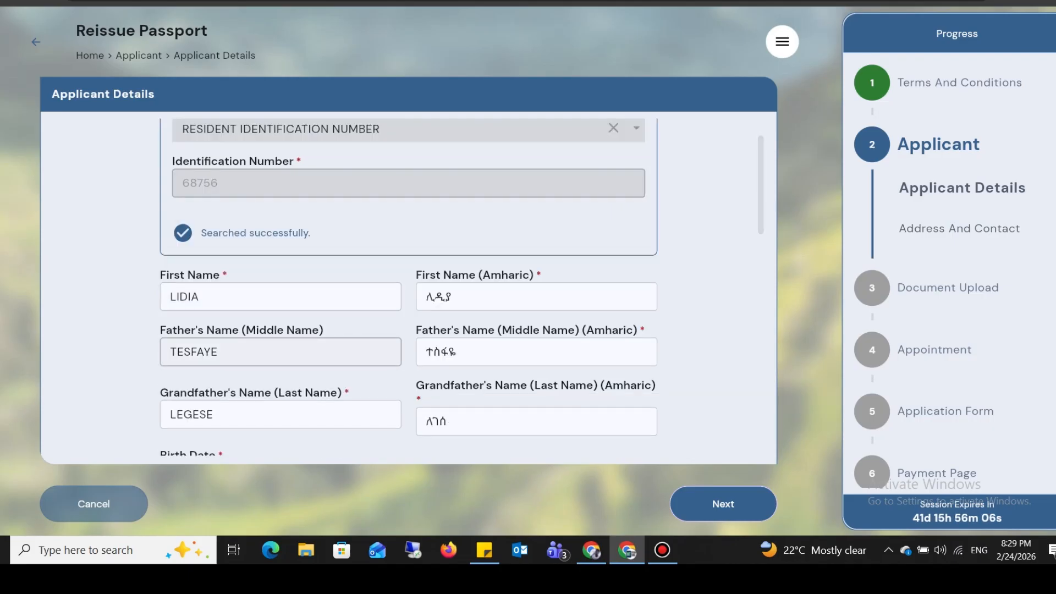
pyautogui.scroll(1, 280, 352)
pyautogui.scroll(-4, 408, 286)
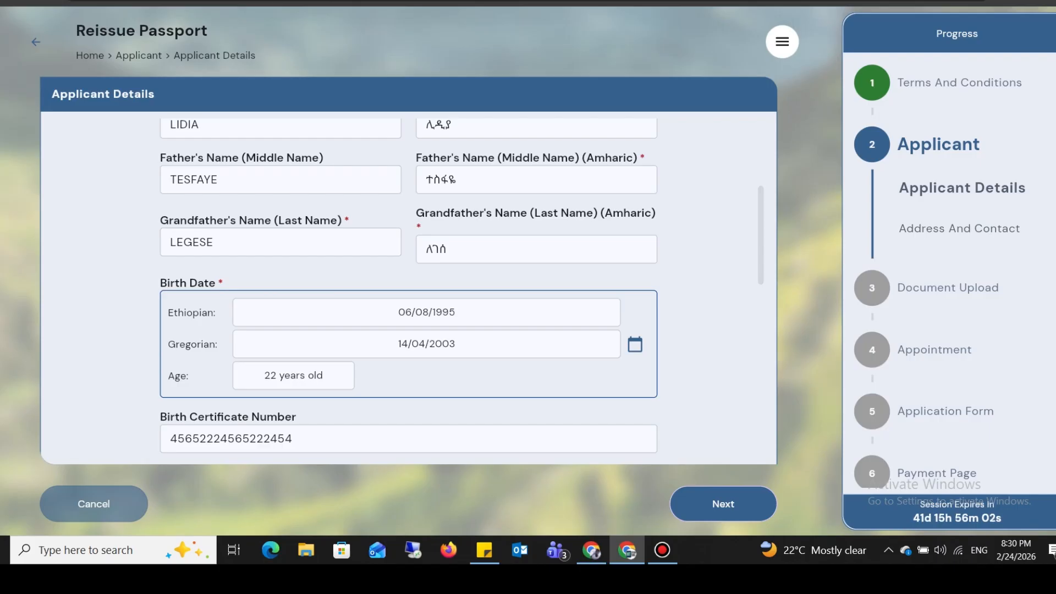
pyautogui.scroll(-3, 408, 286)
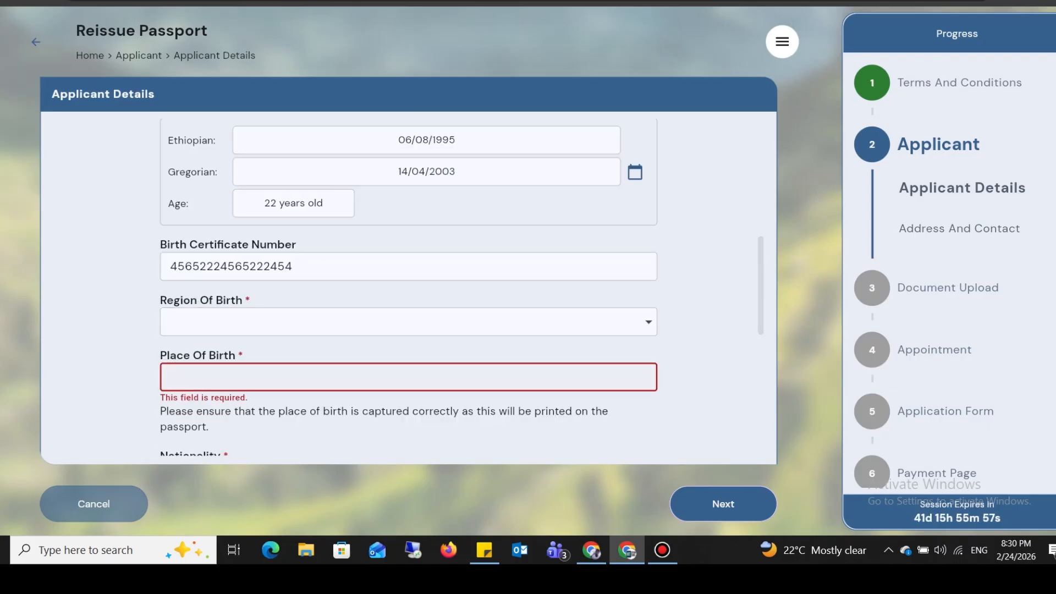
pyautogui.scroll(-3, 408, 286)
pyautogui.scroll(2, 409, 286)
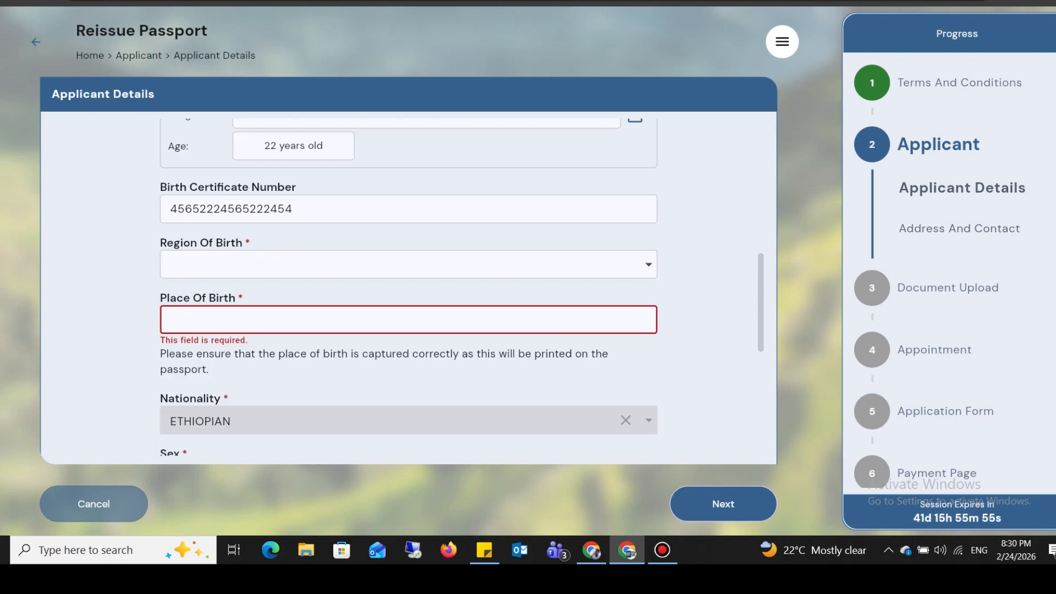
pyautogui.scroll(10, 409, 286)
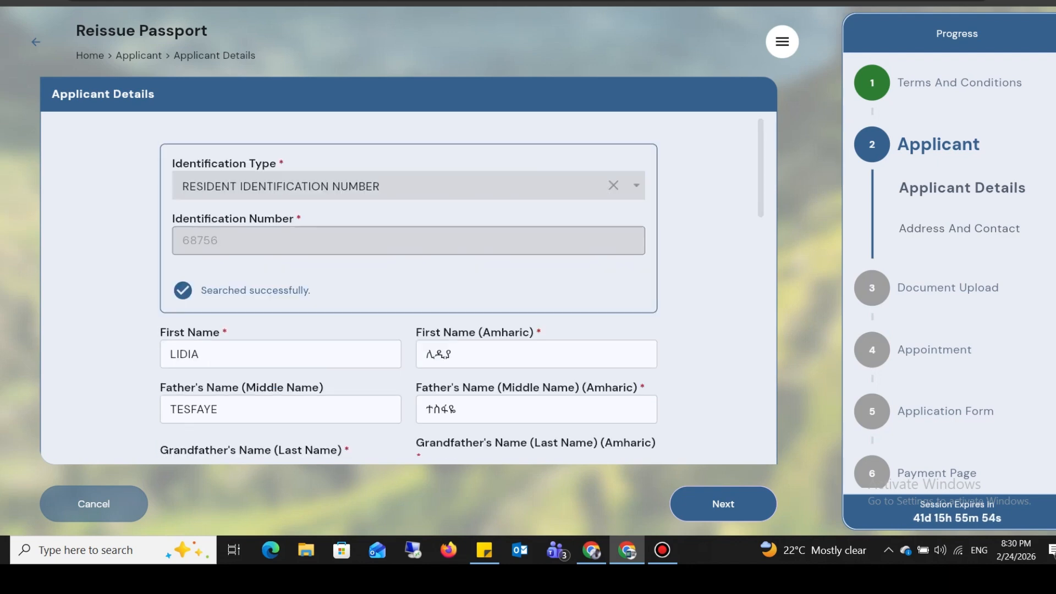
pyautogui.scroll(-2, 408, 286)
pyautogui.scroll(-2, 409, 286)
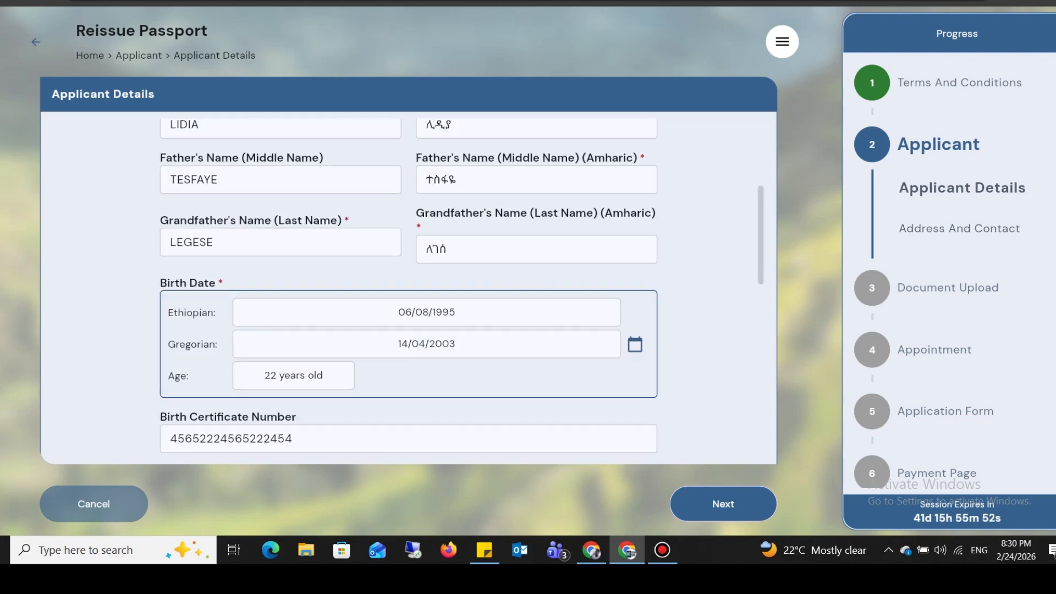
pyautogui.scroll(4, 408, 286)
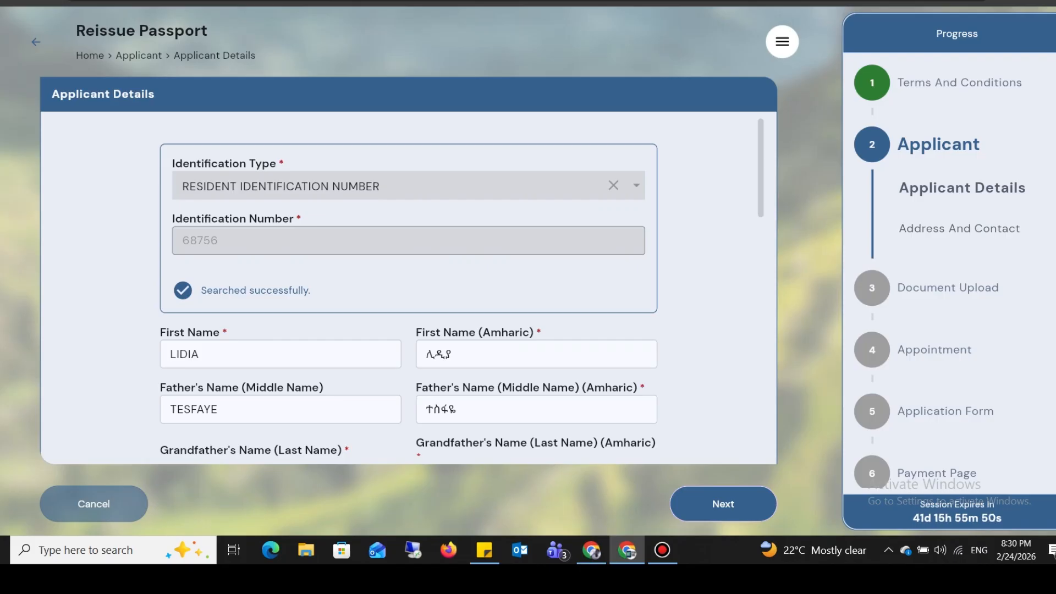
pyautogui.scroll(-5, 408, 286)
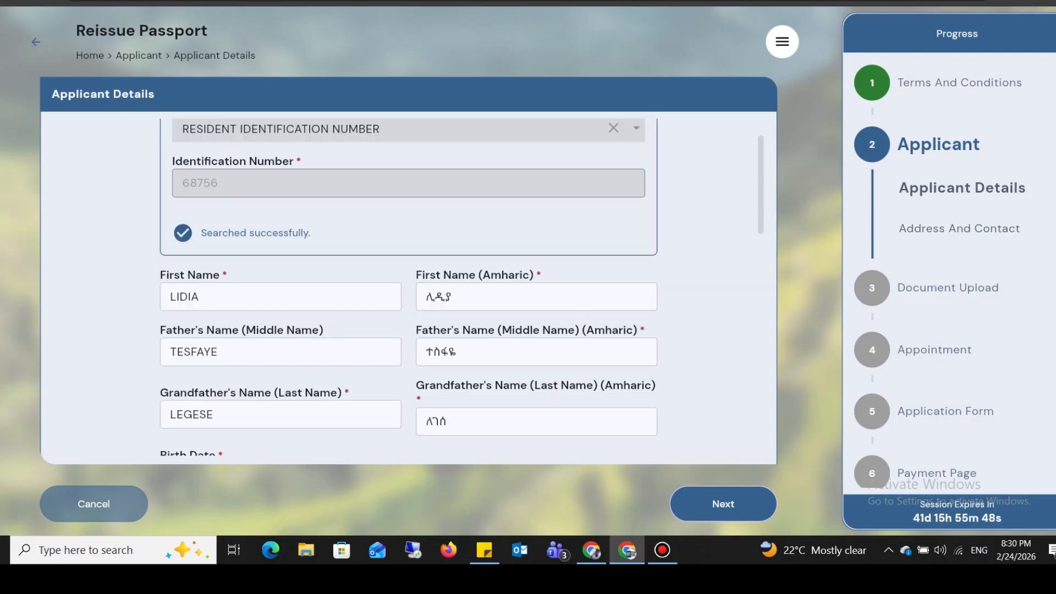
# - Enter 'LE ROBE' for the birth region and set the height slider to 165 cm
pyautogui.scroll(-1, 408, 286)
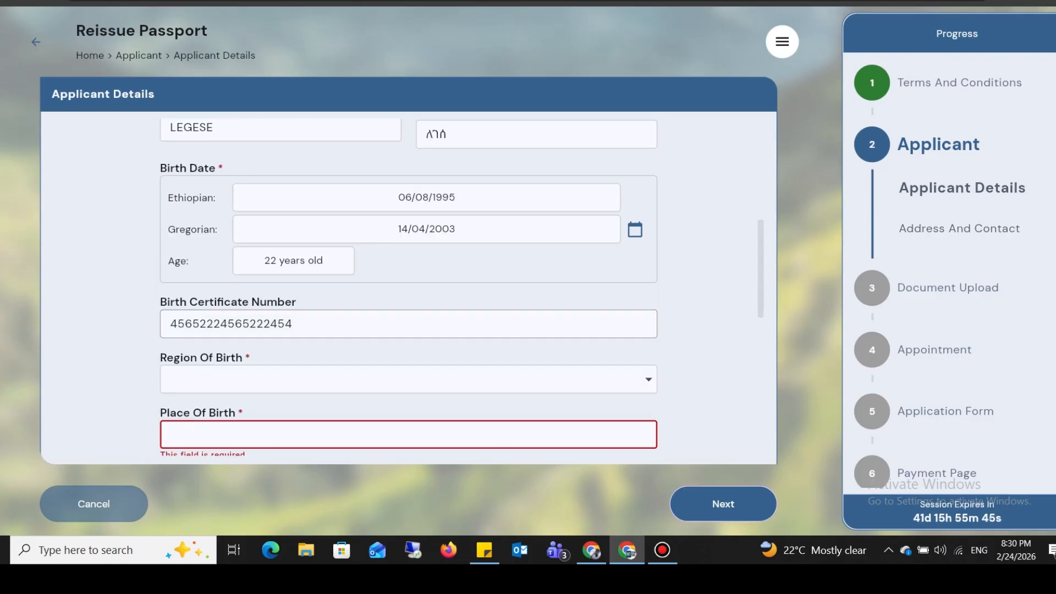
pyautogui.click(409, 379)
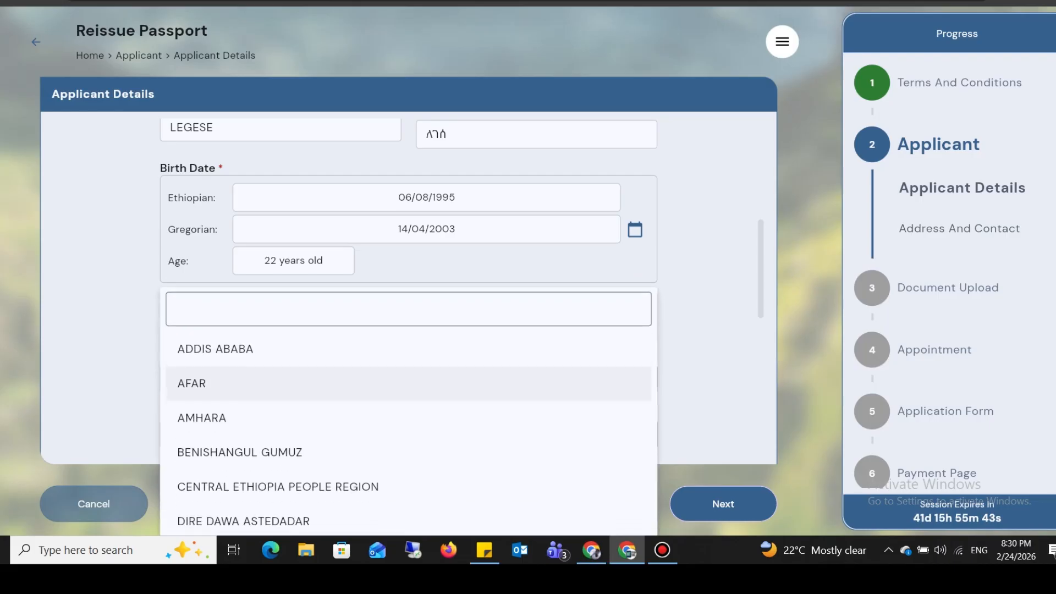
pyautogui.scroll(-2, 409, 451)
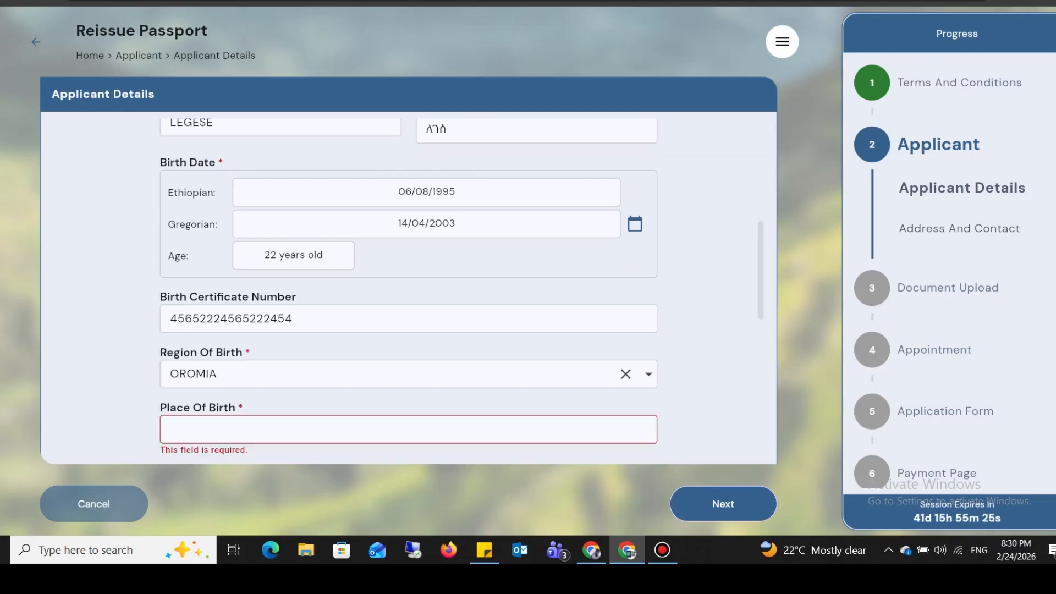
pyautogui.click(409, 374)
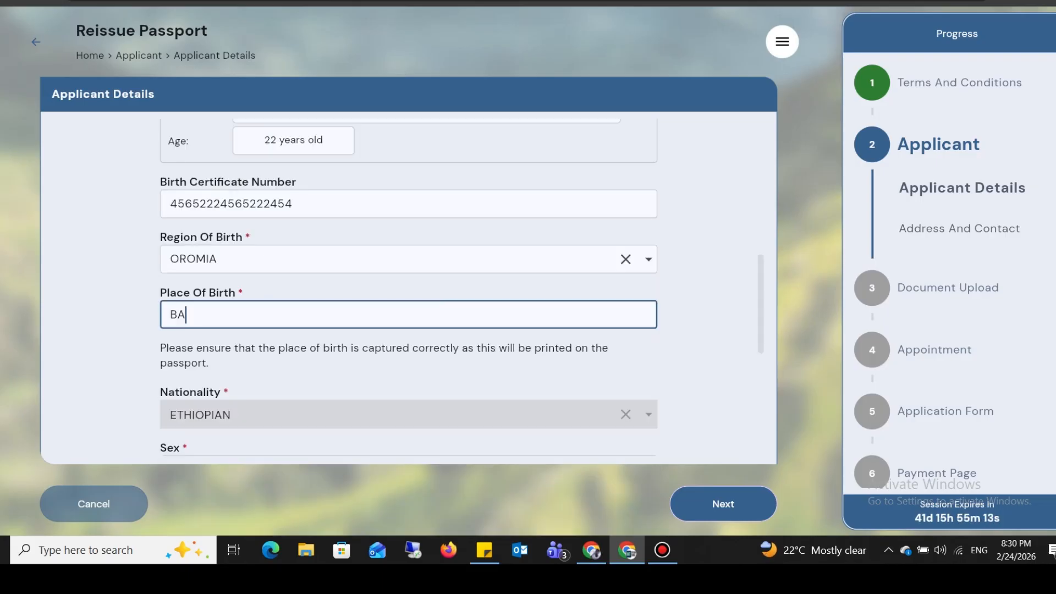
pyautogui.write('LE ROBE')
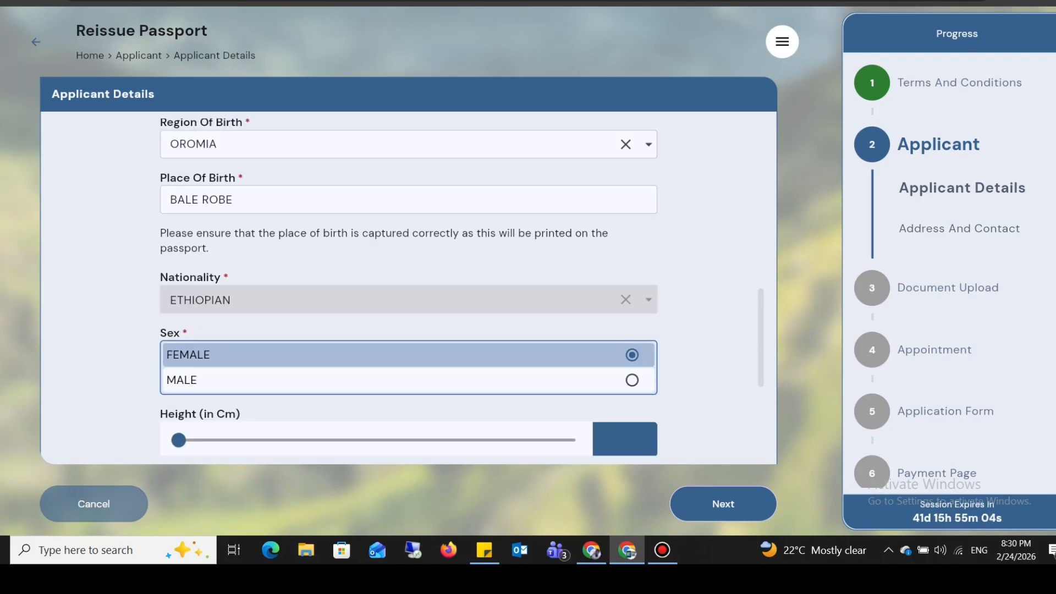
pyautogui.scroll(-1, 408, 354)
pyautogui.moveTo(178, 382); pyautogui.dragTo(337, 382)
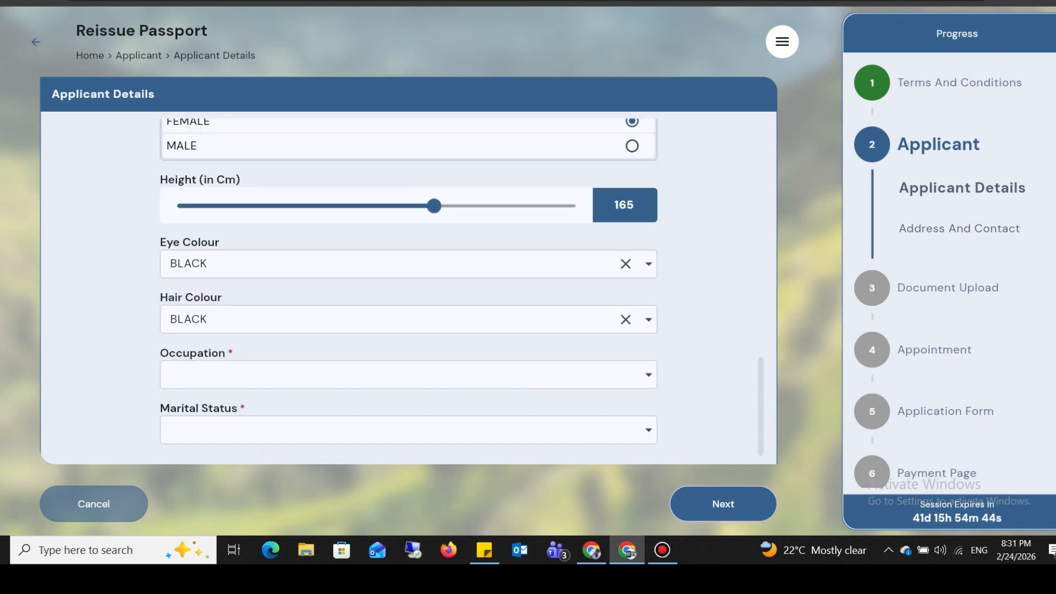
# - Set Occupation to ACCOUNTANT and Marital Status to MARRIED
pyautogui.click(408, 373)
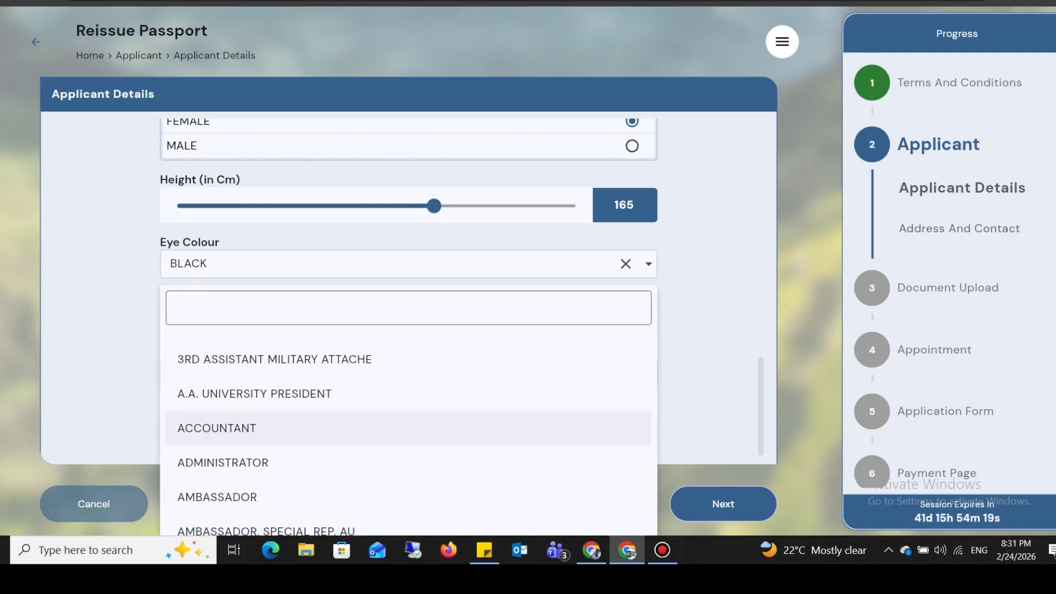
pyautogui.click(216, 427)
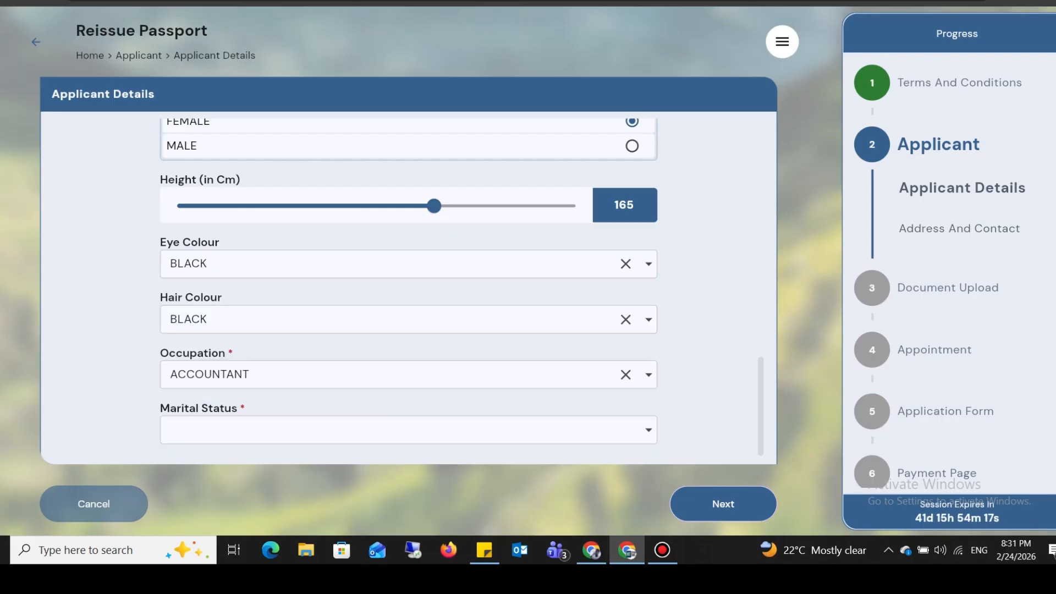
pyautogui.click(216, 429)
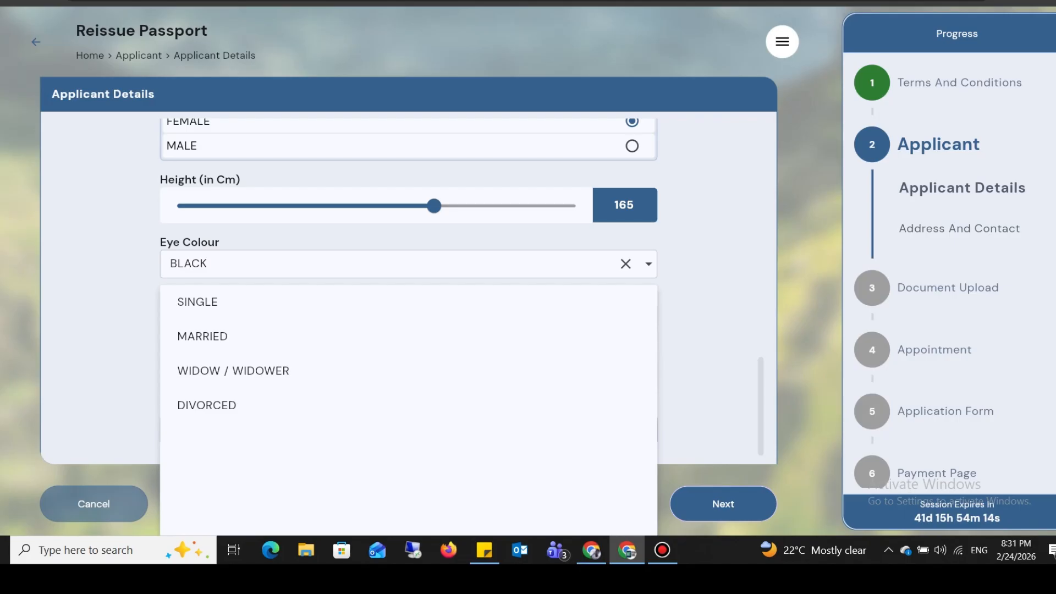
pyautogui.click(203, 336)
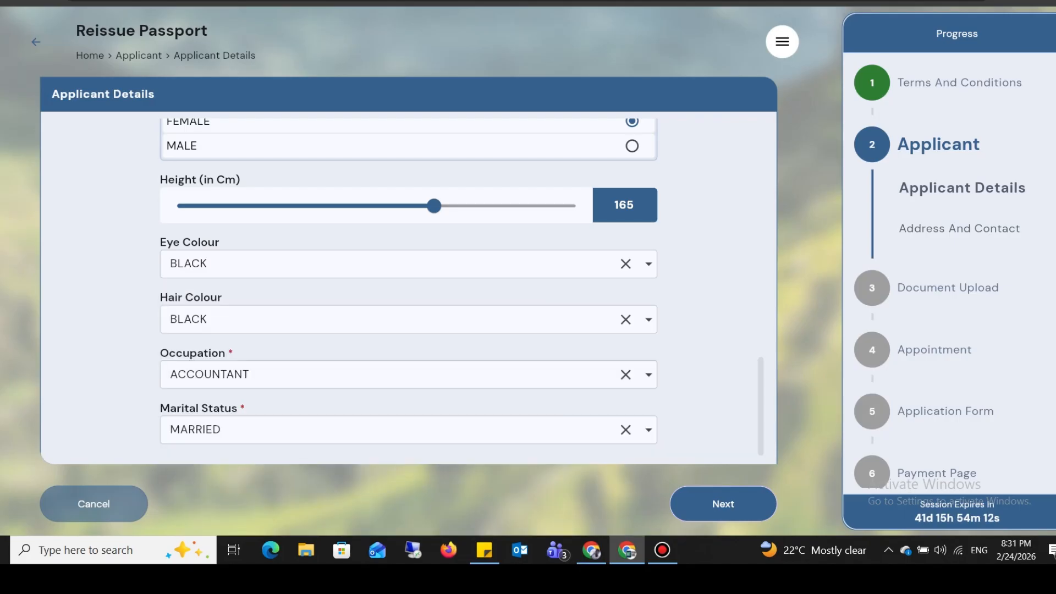
pyautogui.scroll(3, 409, 286)
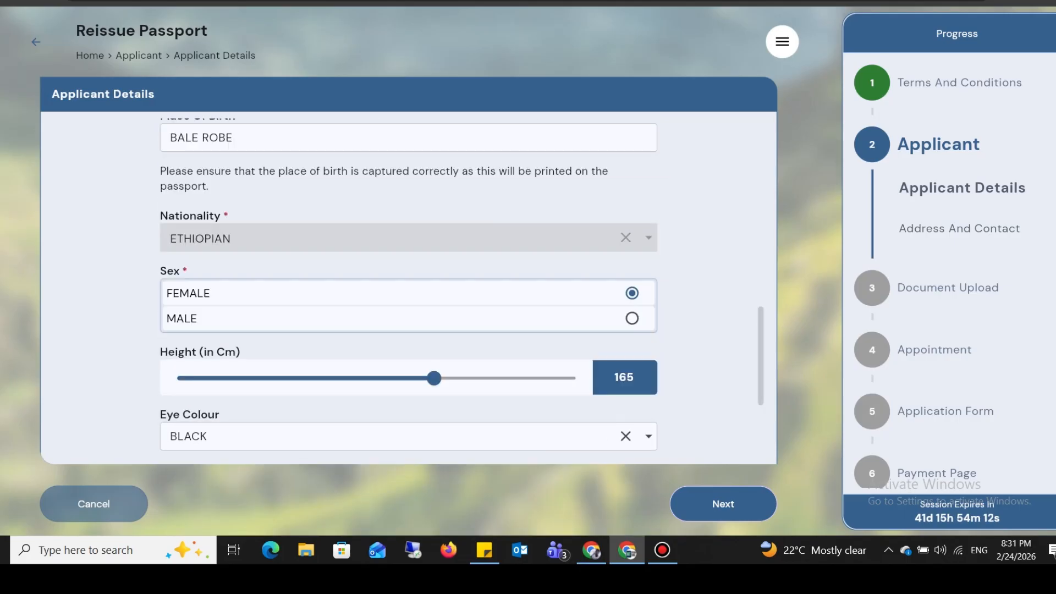
pyautogui.scroll(-3, 410, 286)
pyautogui.click(648, 430)
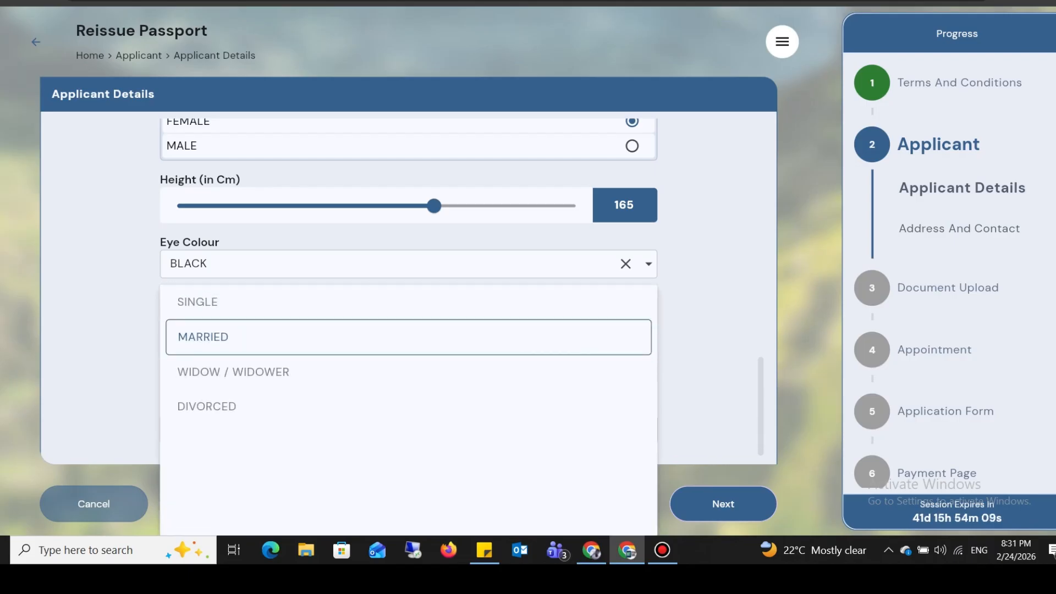
pyautogui.press('Return')
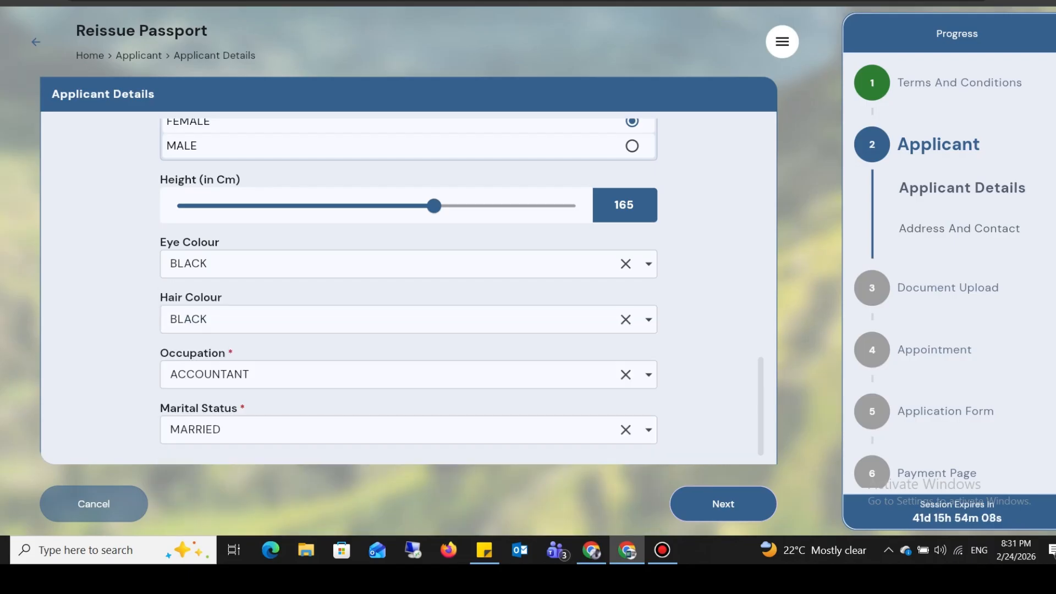
# - Set the main address to ADDIS ABABA region, YEKA SUBCITY zone, WOREDA 12, kebele 012
pyautogui.click(723, 503)
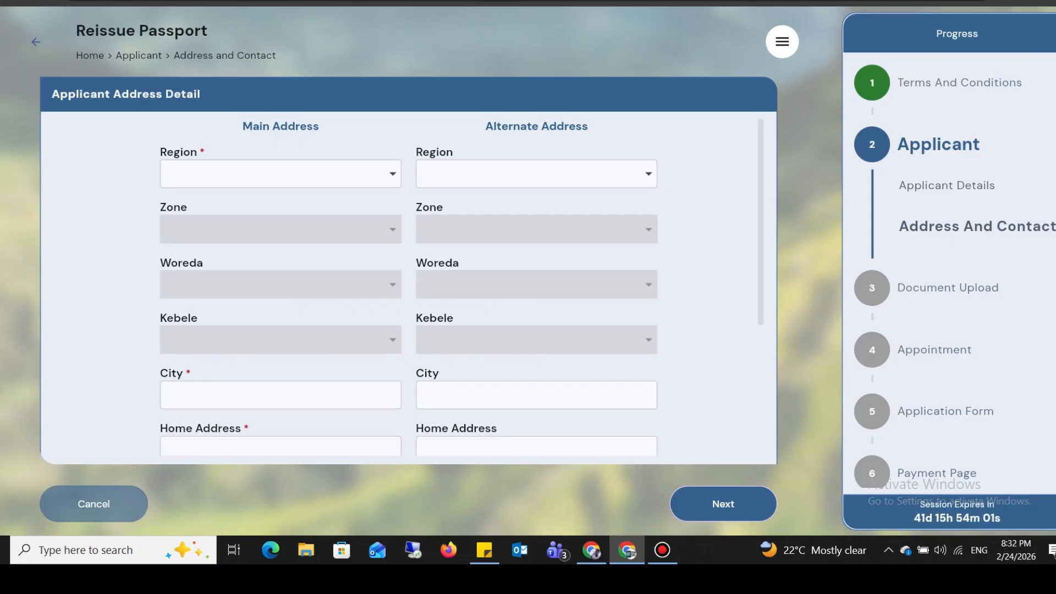
pyautogui.click(281, 174)
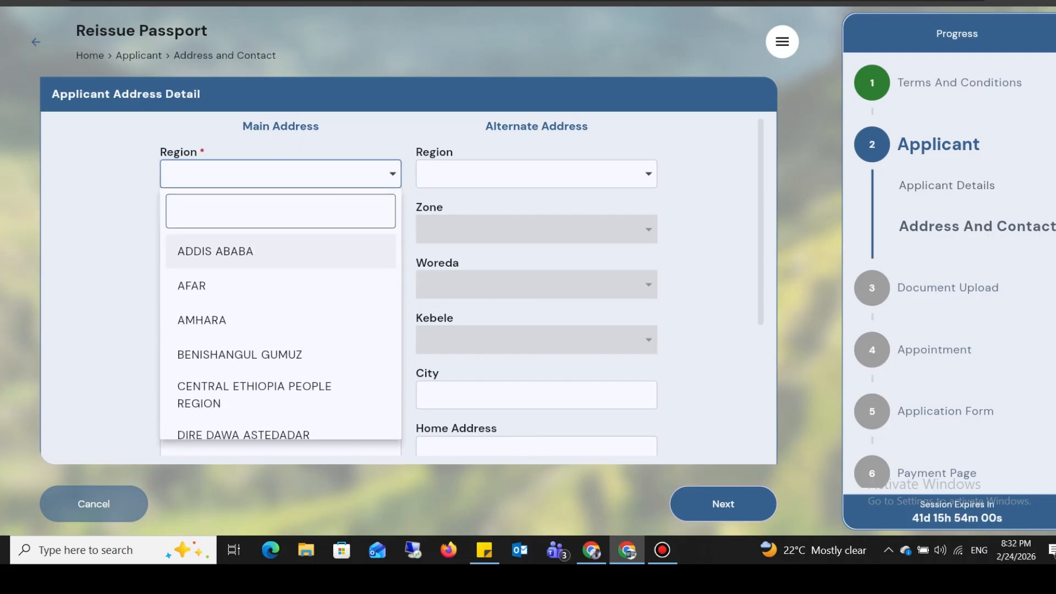
pyautogui.click(215, 251)
pyautogui.click(281, 229)
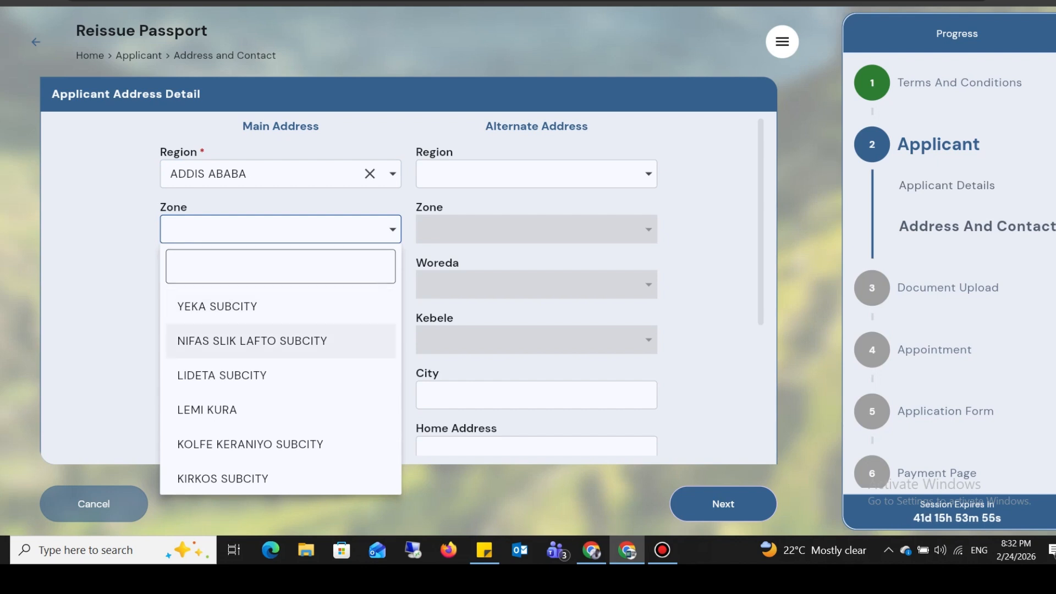
pyautogui.click(217, 307)
pyautogui.click(280, 284)
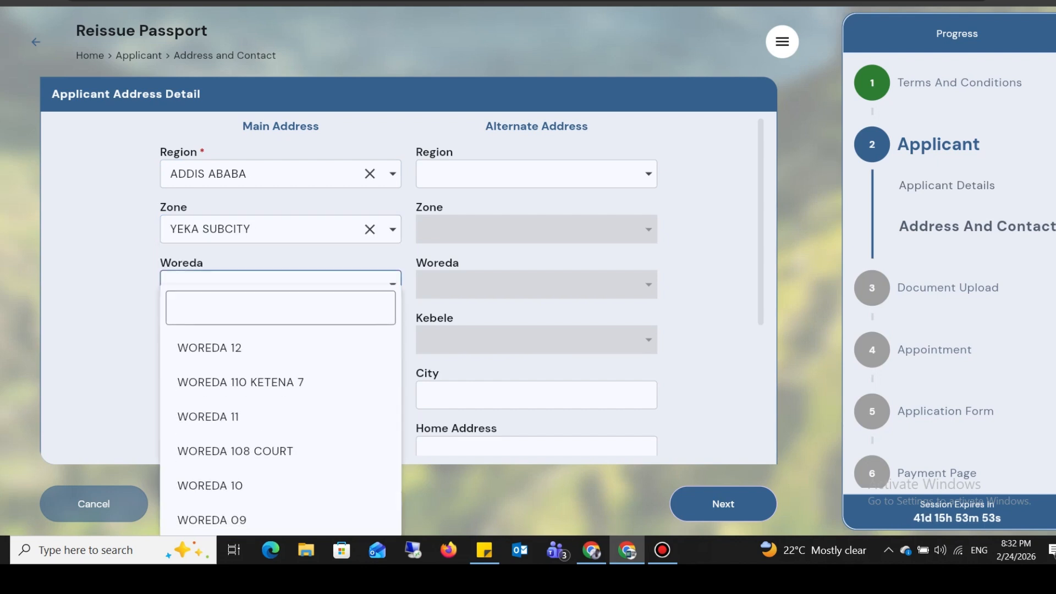
pyautogui.click(210, 348)
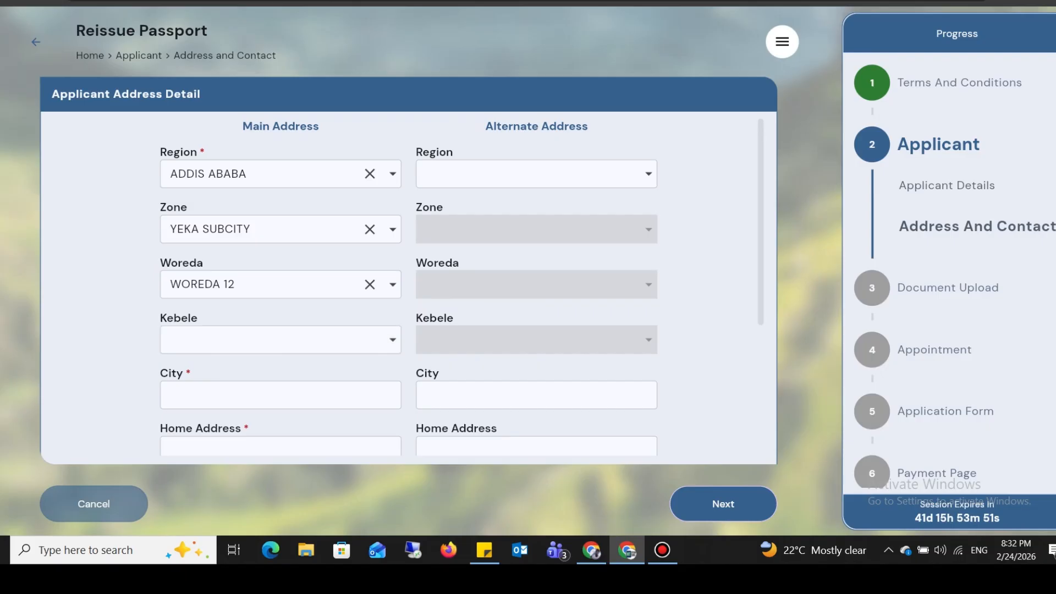
pyautogui.click(280, 340)
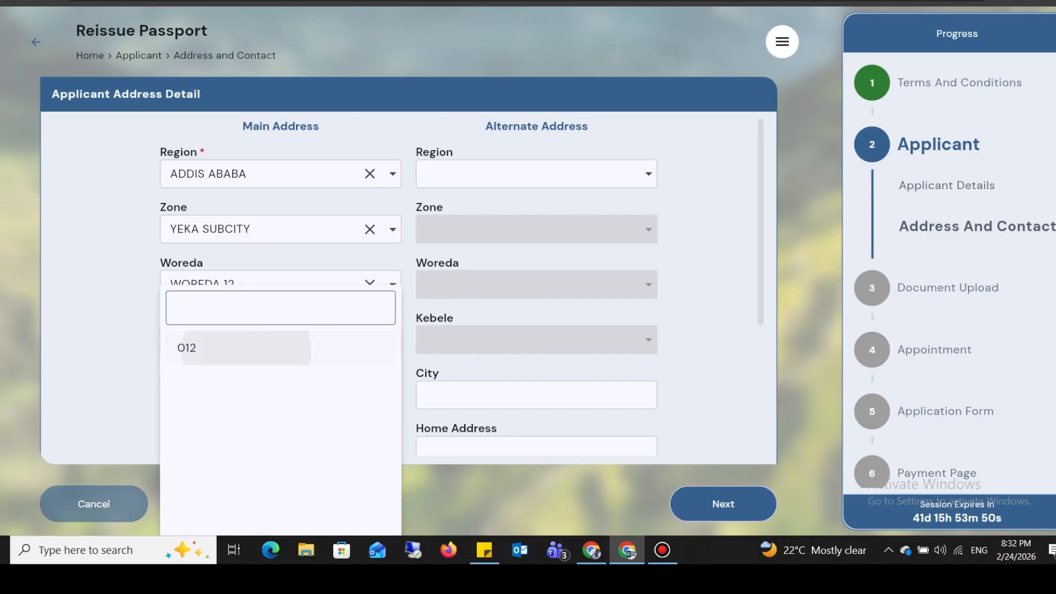
pyautogui.click(242, 347)
# - Enter the city ADDIS ABEBA and a numeric home address
pyautogui.click(280, 394)
pyautogui.scroll(-2, 407, 286)
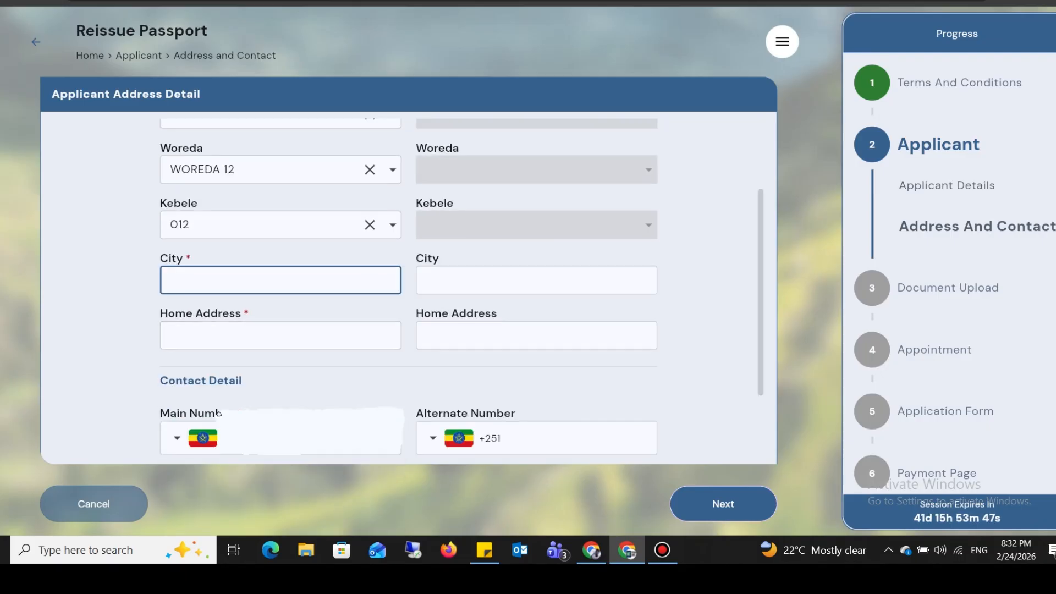
pyautogui.write('ADD')
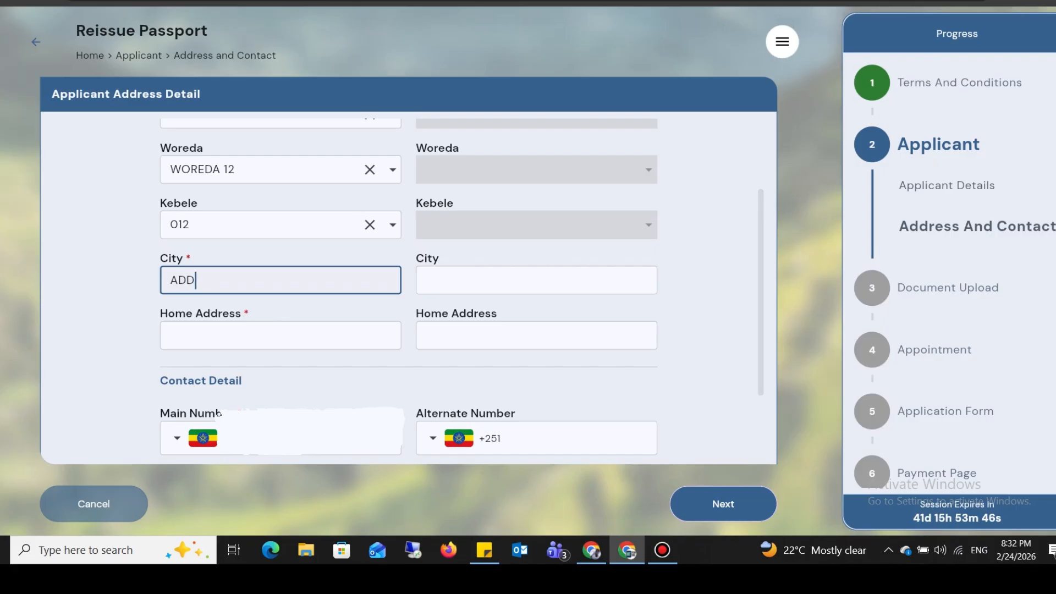
pyautogui.write('IS')
pyautogui.write(' ABAB')
pyautogui.press('BackSpace')
pyautogui.press('BackSpace')
pyautogui.write('E')
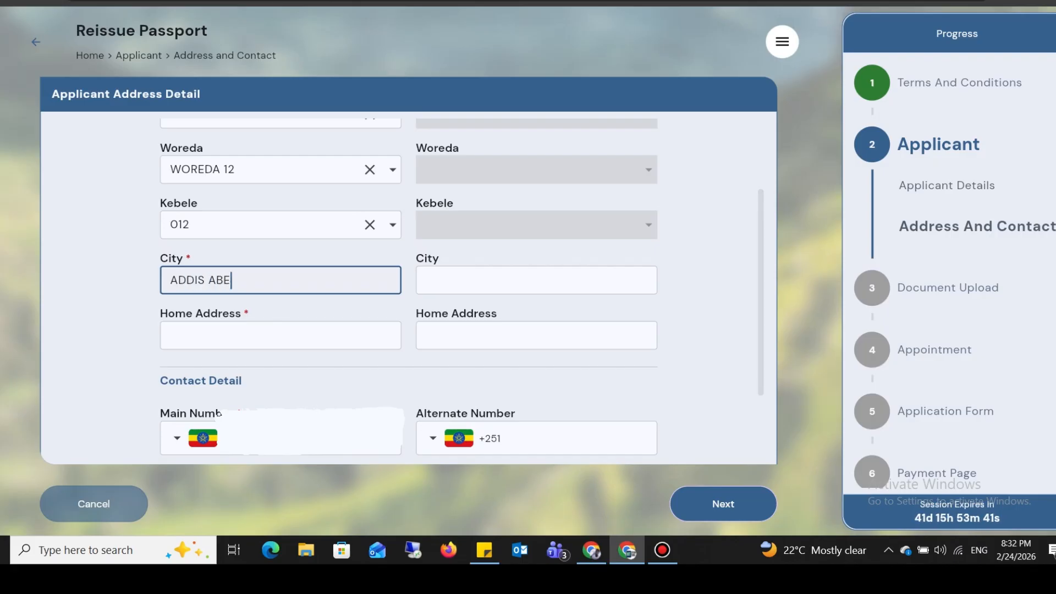
pyautogui.write('BA')
pyautogui.click(281, 335)
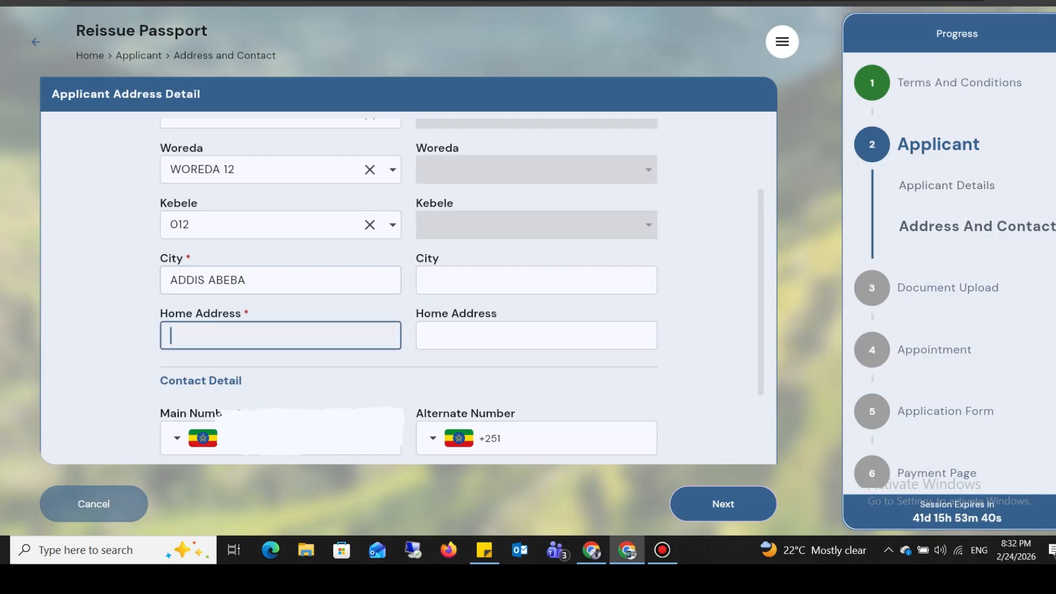
pyautogui.write('2')
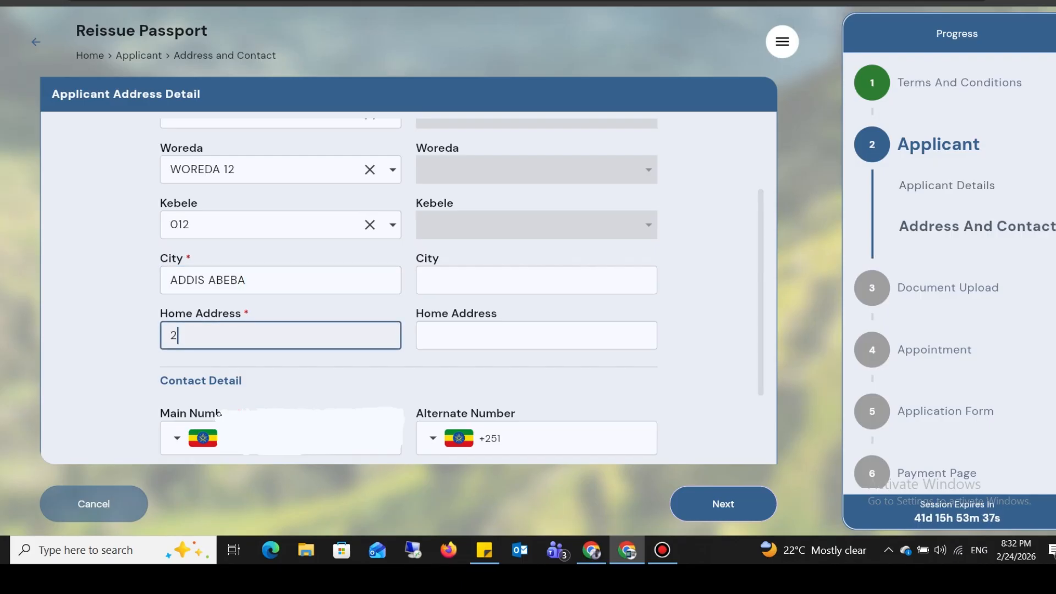
pyautogui.write('0')
pyautogui.press('BackSpace')
pyautogui.press('BackSpace')
pyautogui.write('1247')
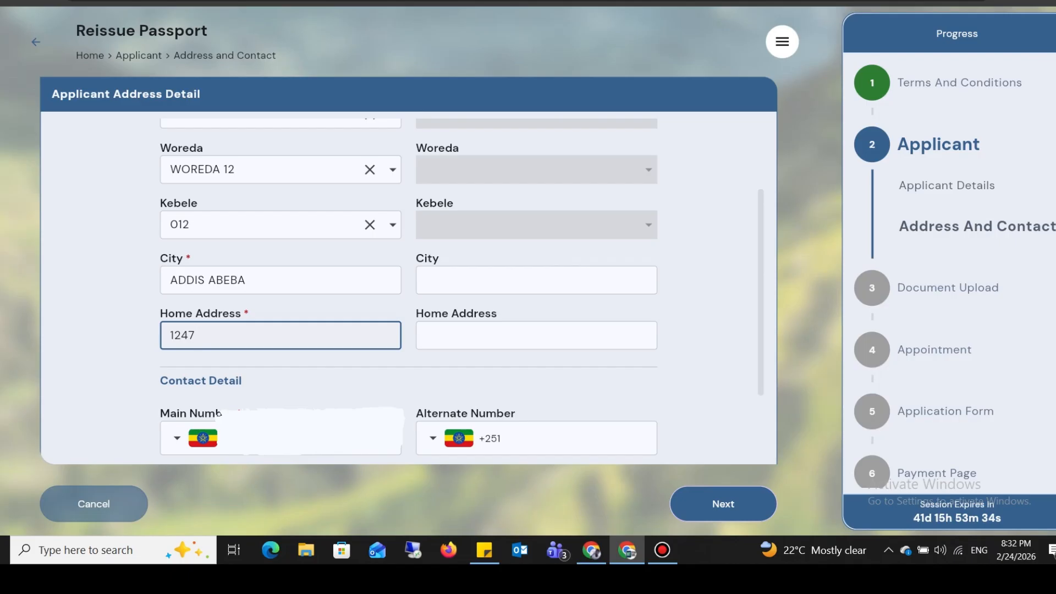
# - Replace the rejected home address with letters and continue to Document Upload
pyautogui.scroll(2, 407, 286)
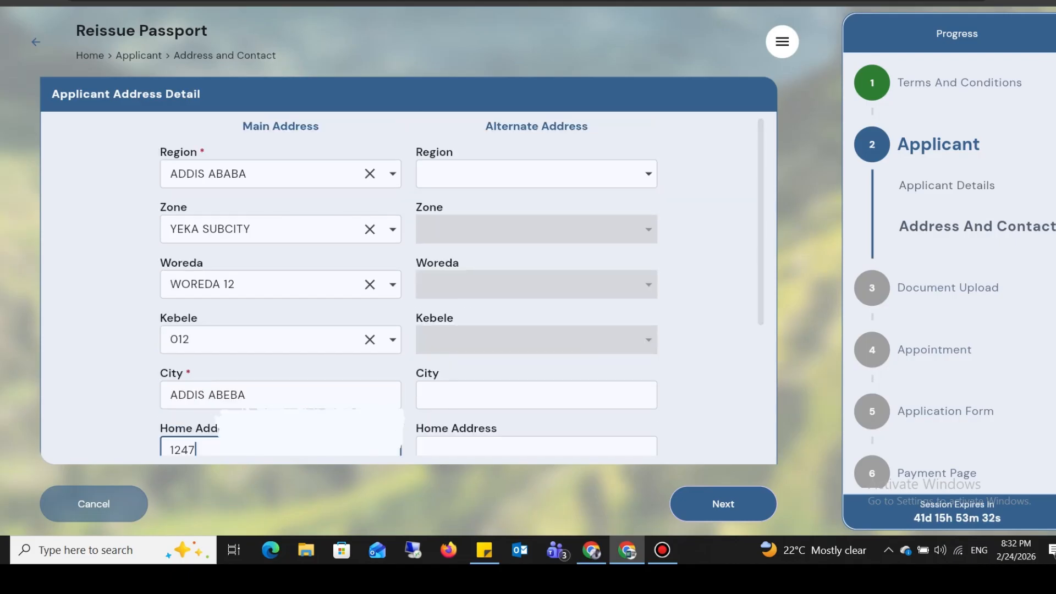
pyautogui.scroll(-2, 407, 286)
pyautogui.scroll(2, 407, 286)
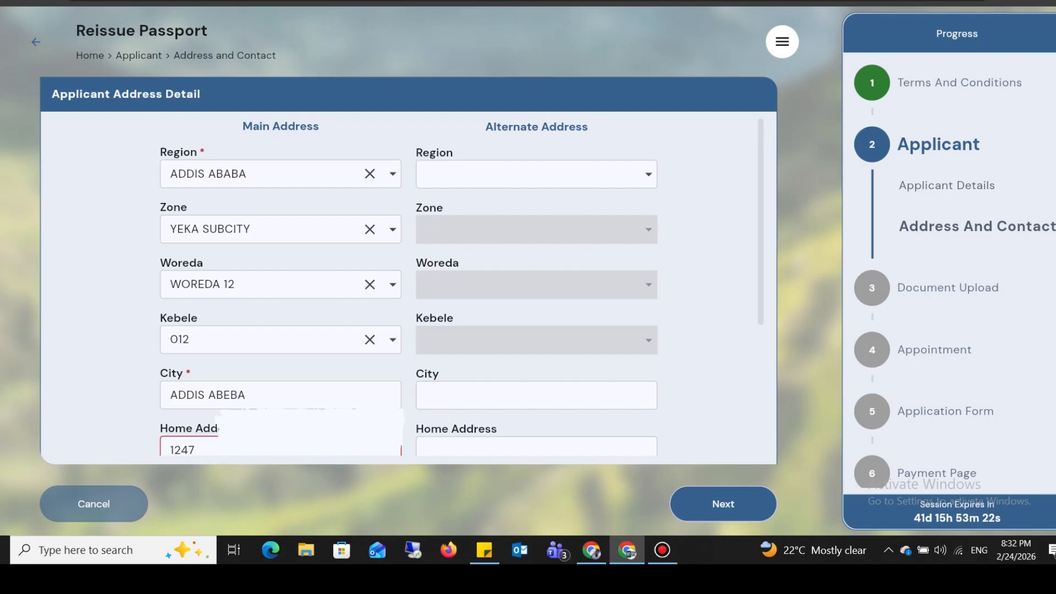
pyautogui.scroll(-4, 408, 286)
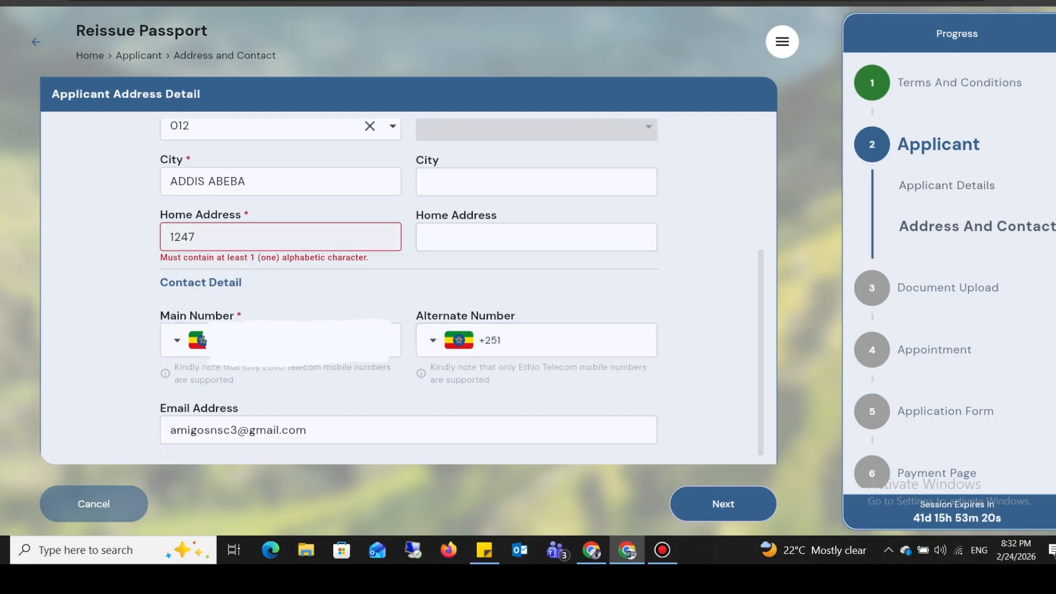
pyautogui.click(195, 237)
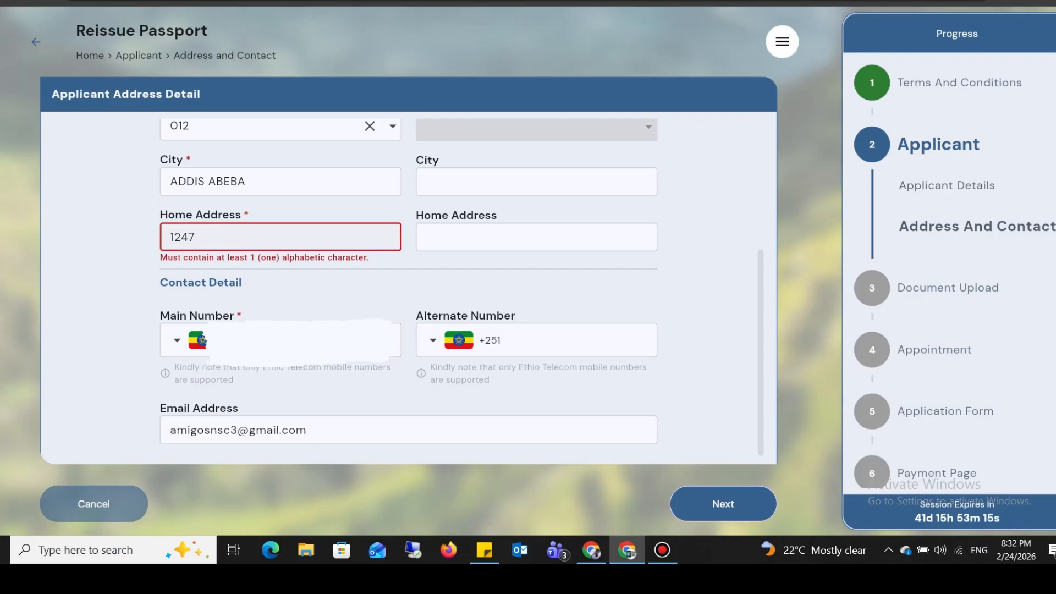
pyautogui.hotkey('ctrl', 'a')
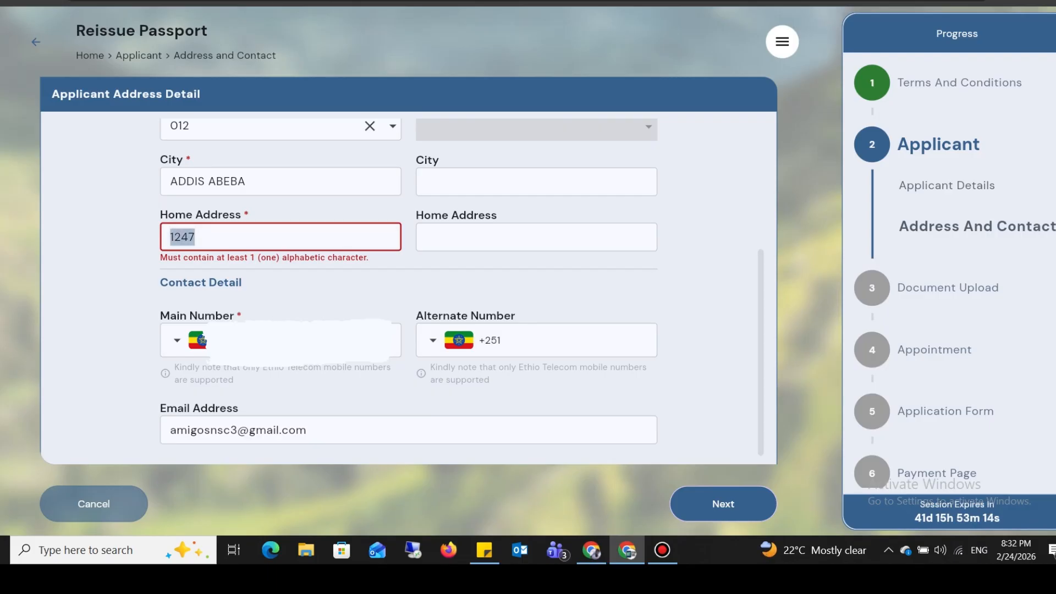
pyautogui.write('AFGH')
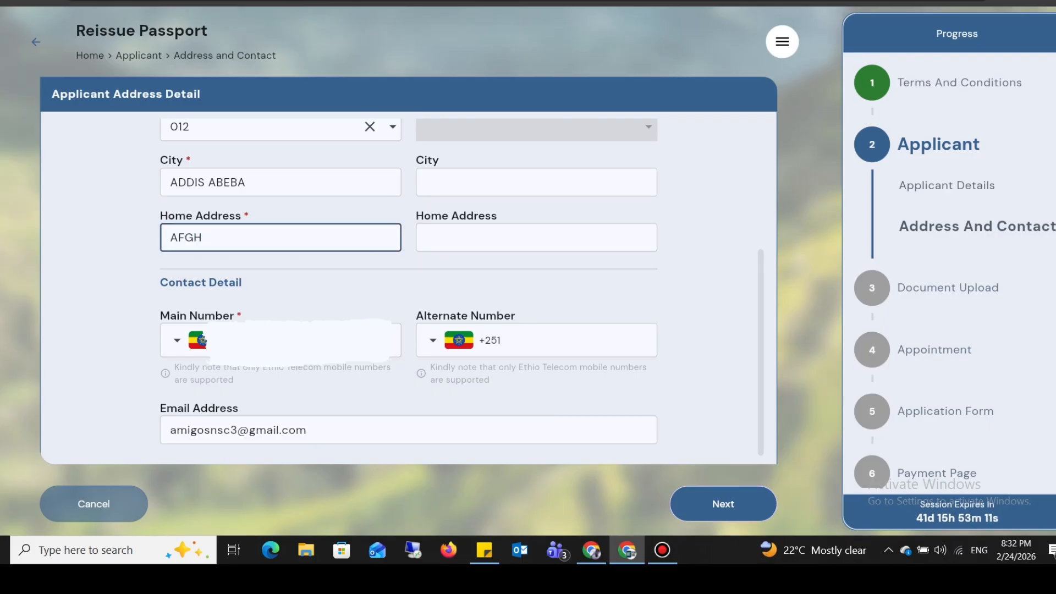
pyautogui.write('56')
pyautogui.click(330, 283)
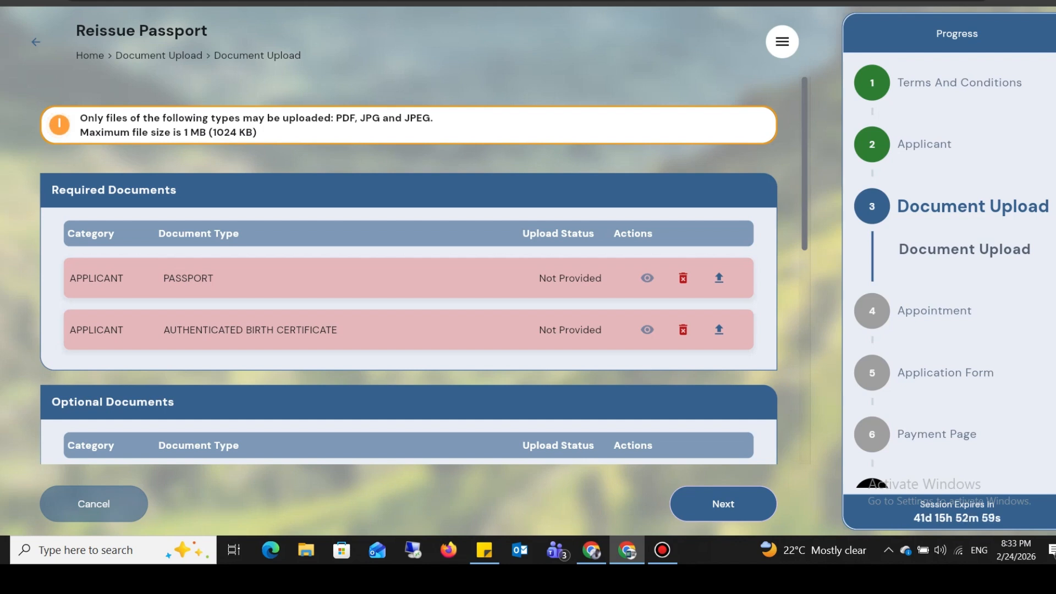
# - Review the Document Upload tables, where Passport and Authenticated Birth Certificate show Not Provided
pyautogui.scroll(-1, 408, 275)
pyautogui.scroll(1, 408, 275)
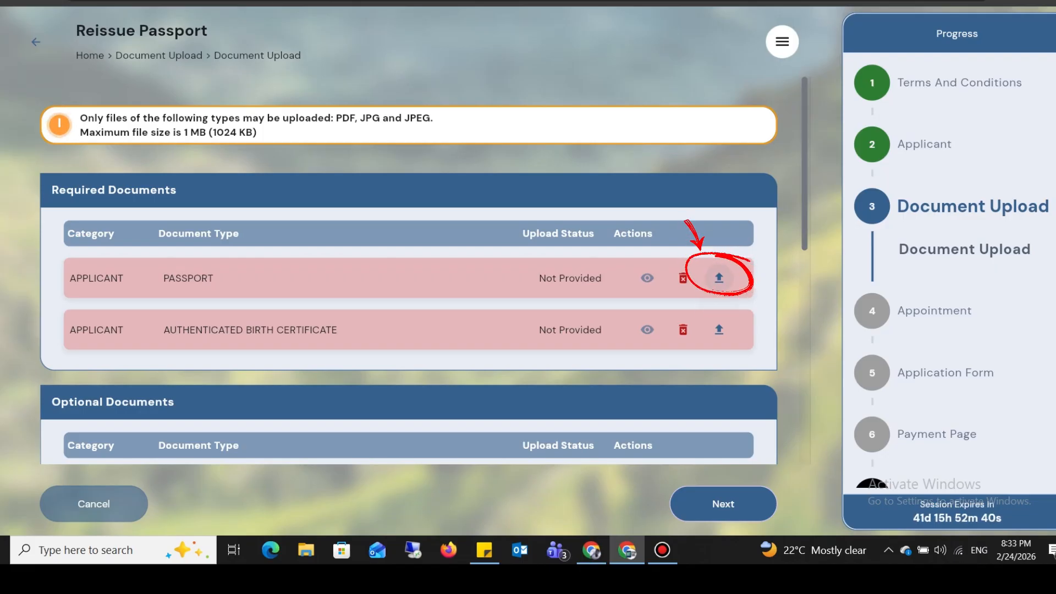
# - Upload the 10:32 AM PDF from Downloads as the Passport document
pyautogui.click(719, 278)
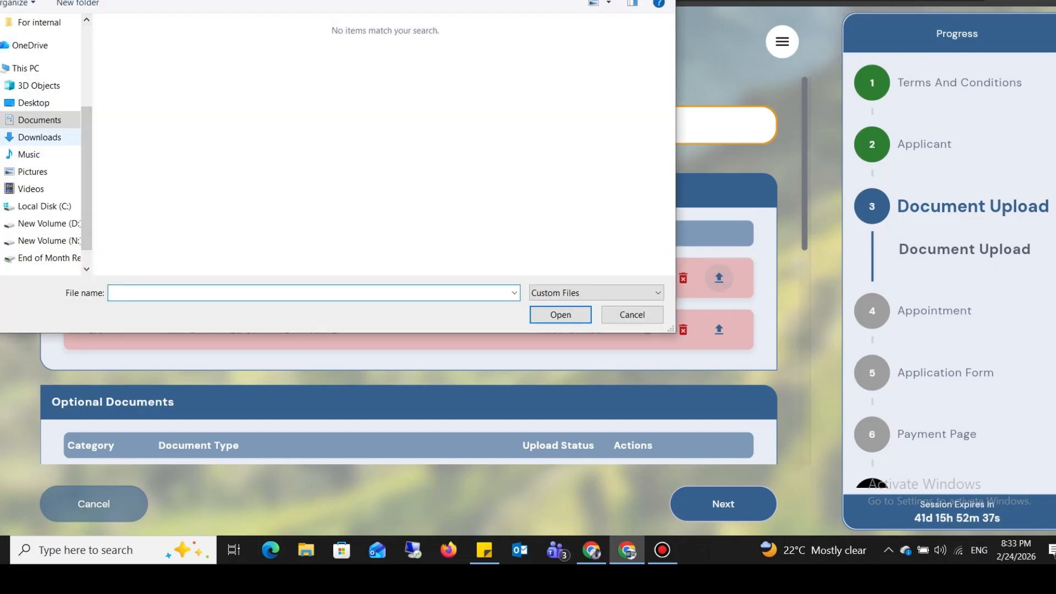
pyautogui.click(40, 137)
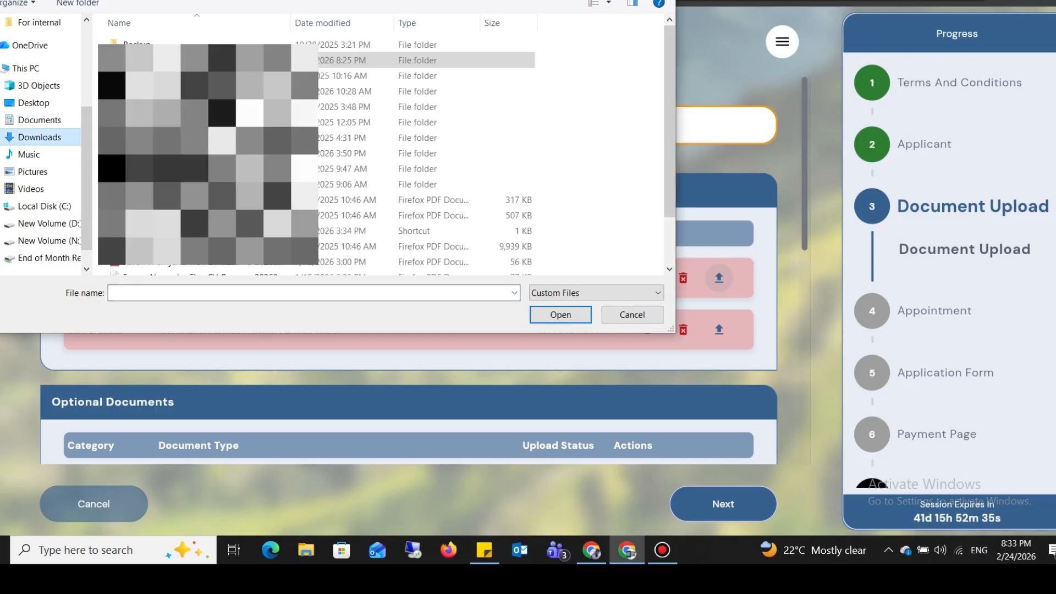
pyautogui.click(342, 160)
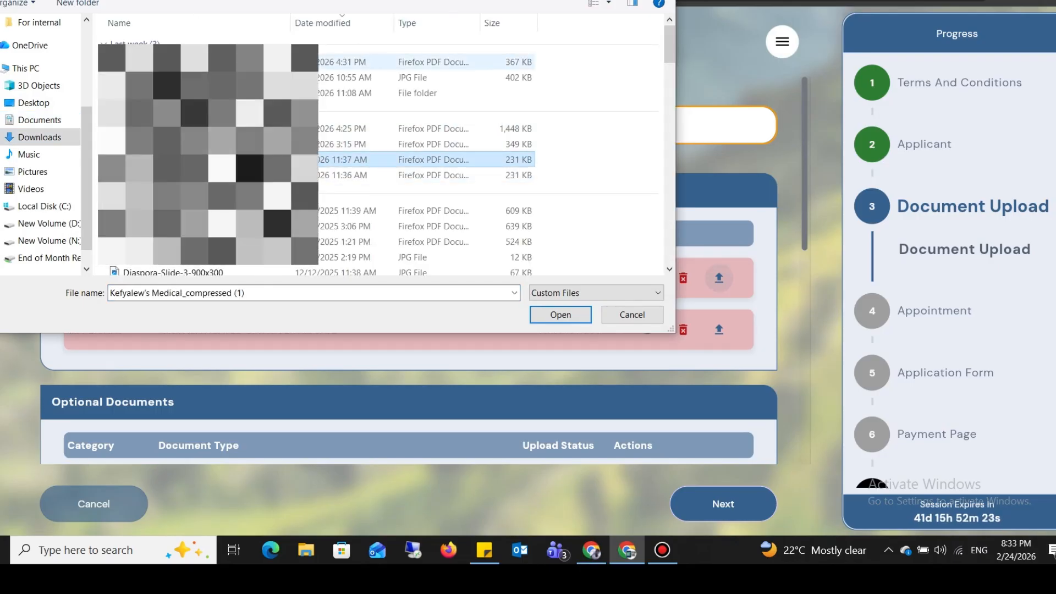
pyautogui.click(357, 62)
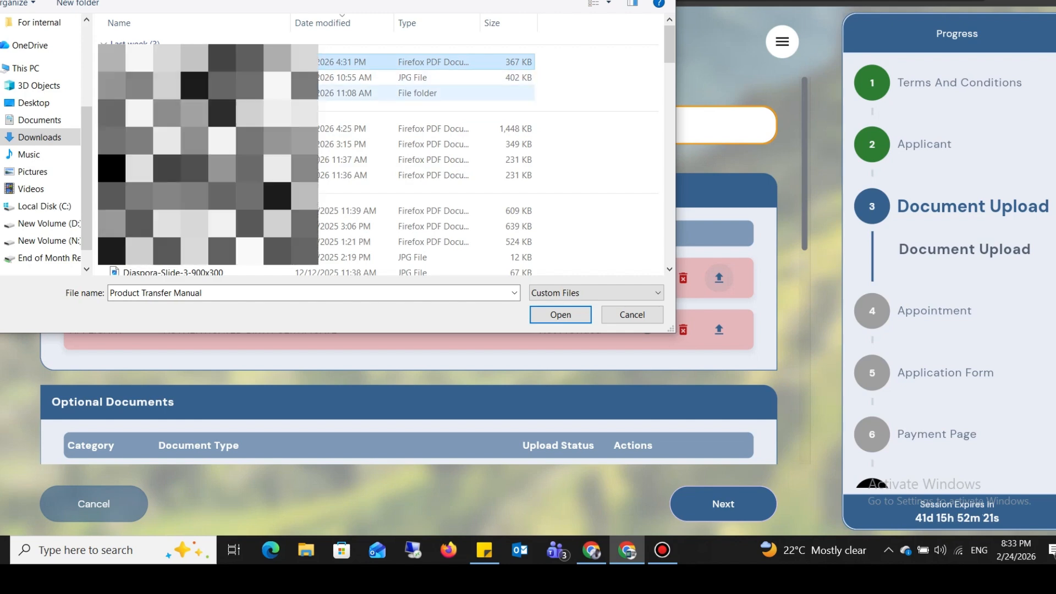
pyautogui.scroll(-5, 220, 190)
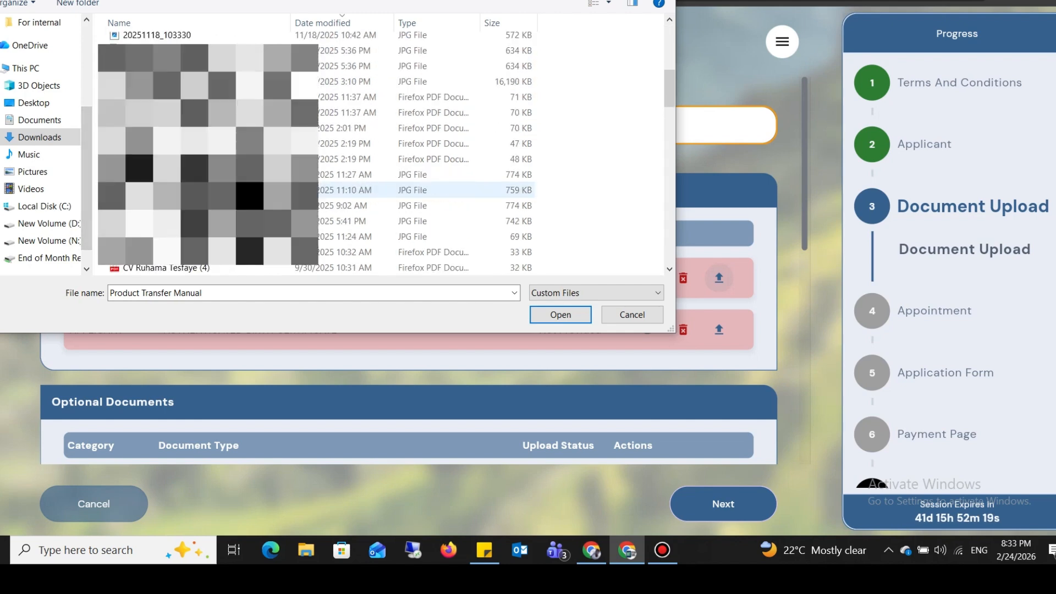
pyautogui.click(357, 252)
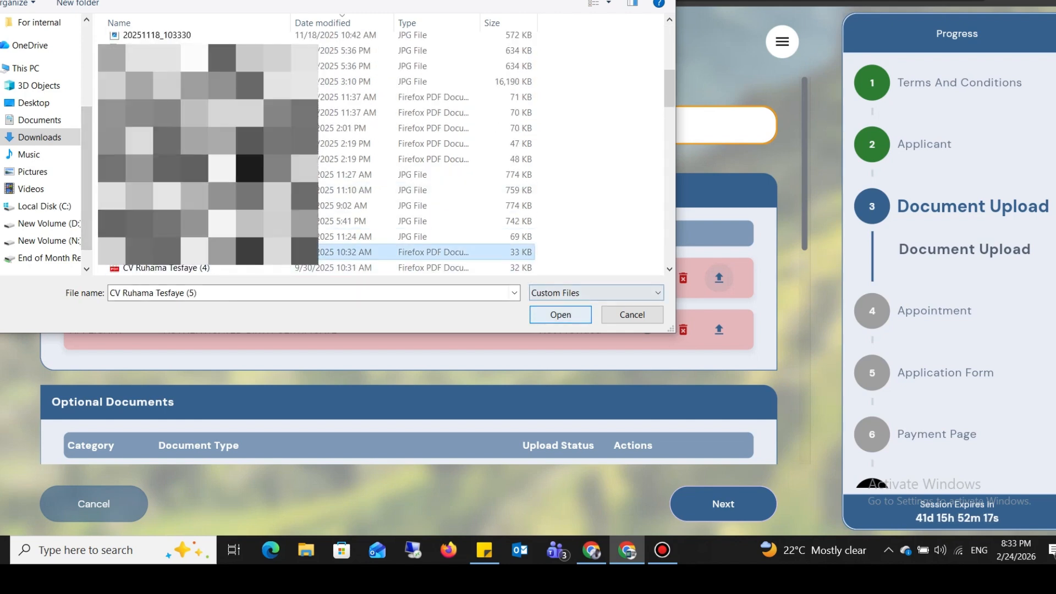
pyautogui.press('Return')
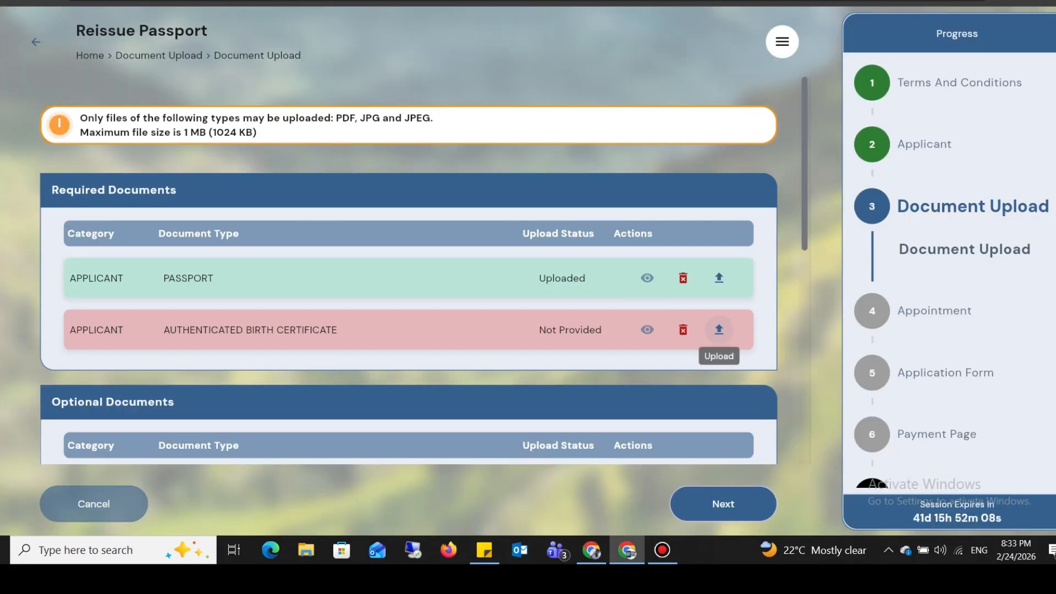
# - Pick a PDF from Downloads for the Authenticated Birth Certificate
pyautogui.click(719, 330)
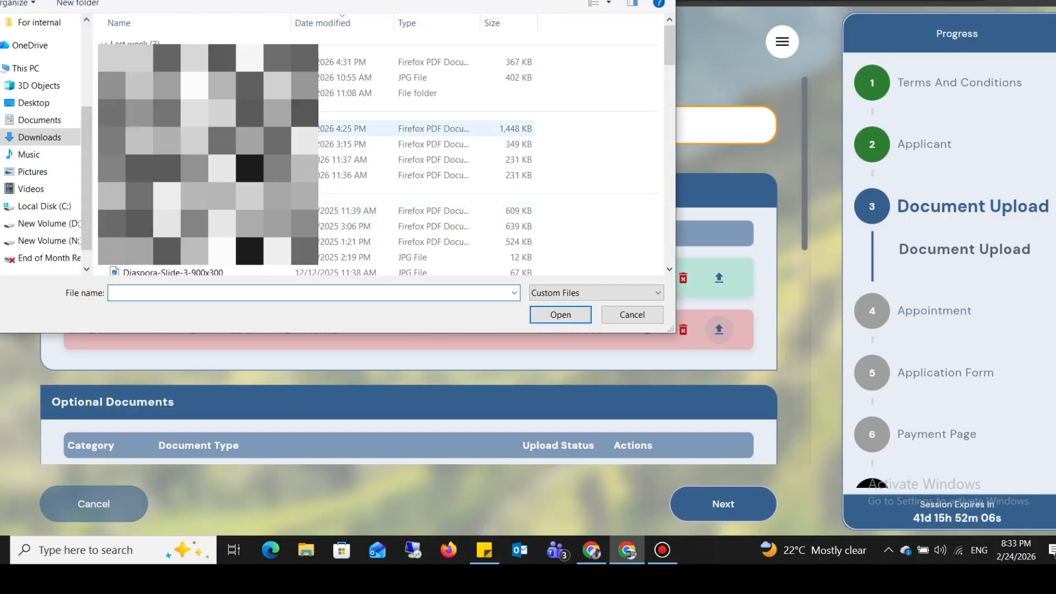
pyautogui.click(610, 314)
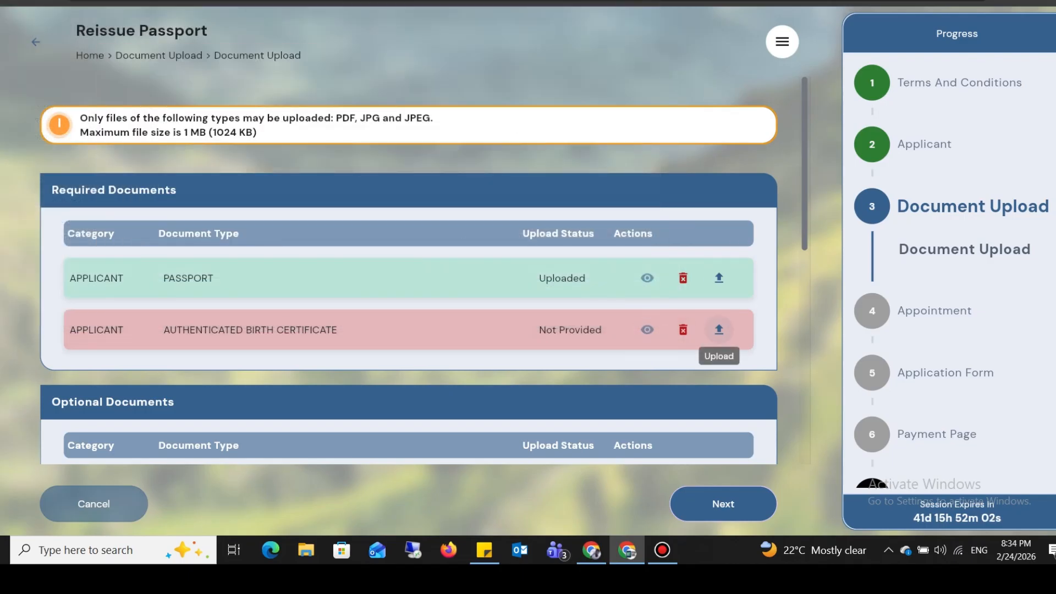
pyautogui.click(718, 329)
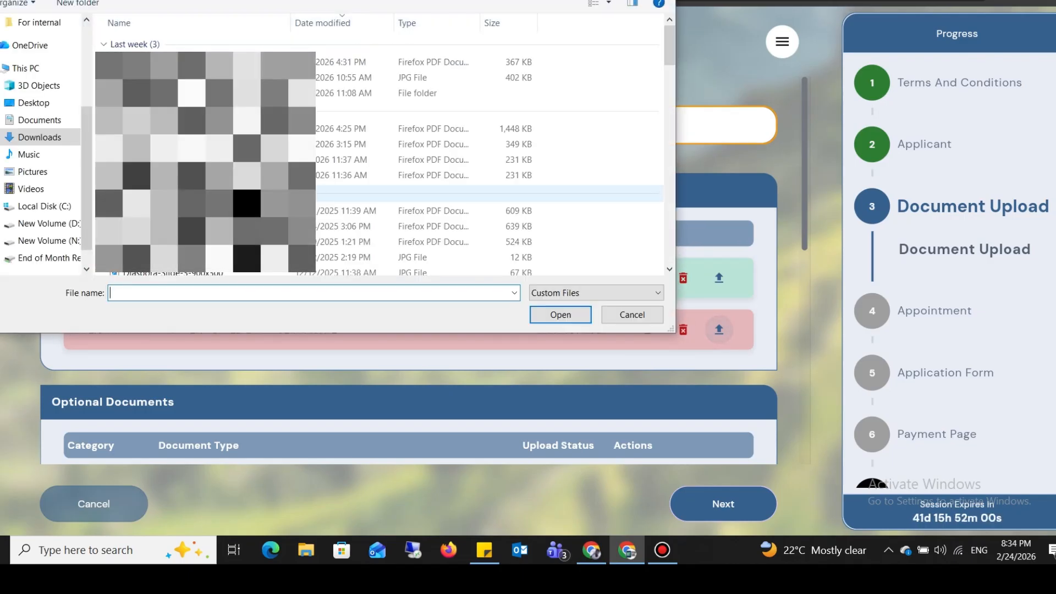
pyautogui.click(205, 267)
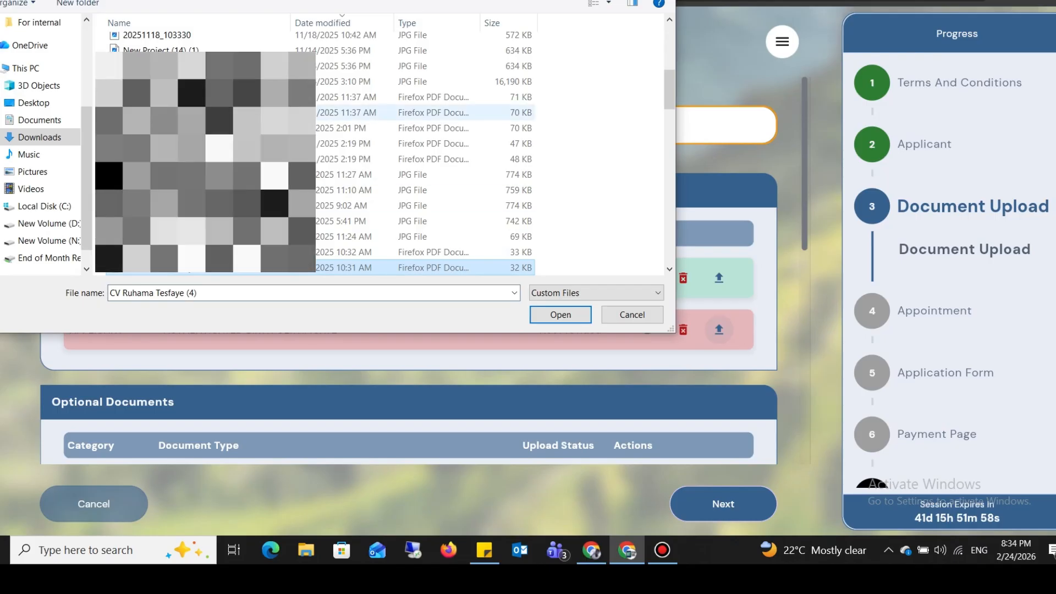
pyautogui.click(205, 97)
# - Confirm the birth certificate PDF upload and scroll down to Optional Documents
pyautogui.click(560, 315)
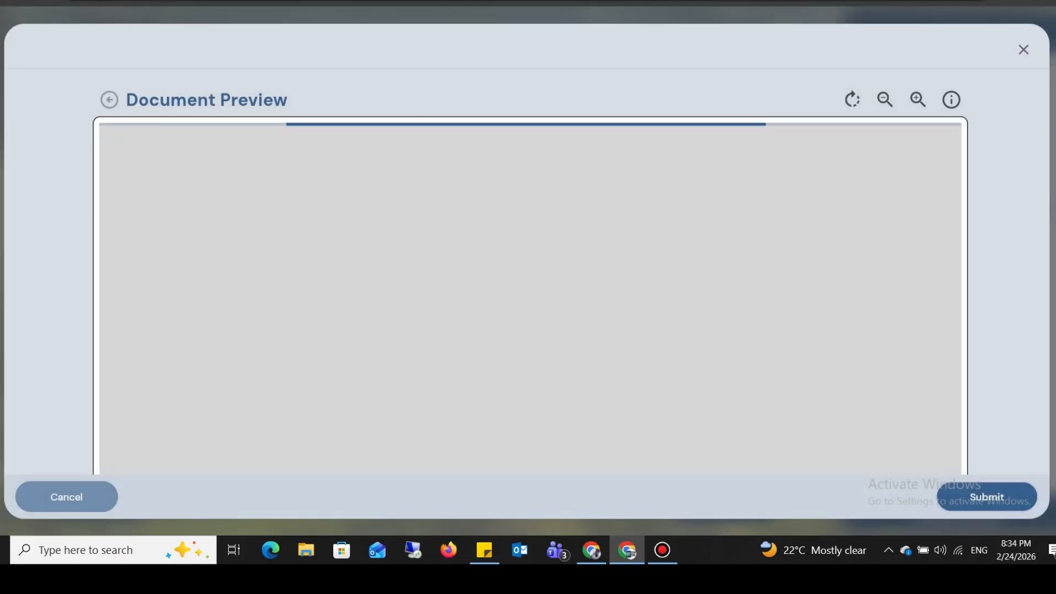
pyautogui.scroll(-4, 409, 275)
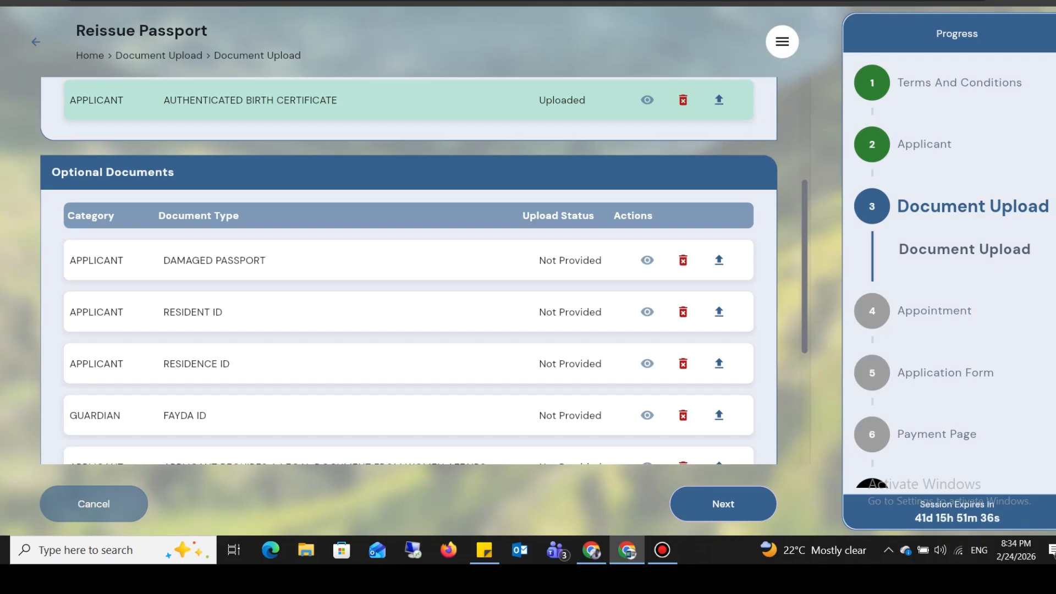
# - Review the optional and other document sections, then continue to the appointment step
pyautogui.scroll(-3, 408, 269)
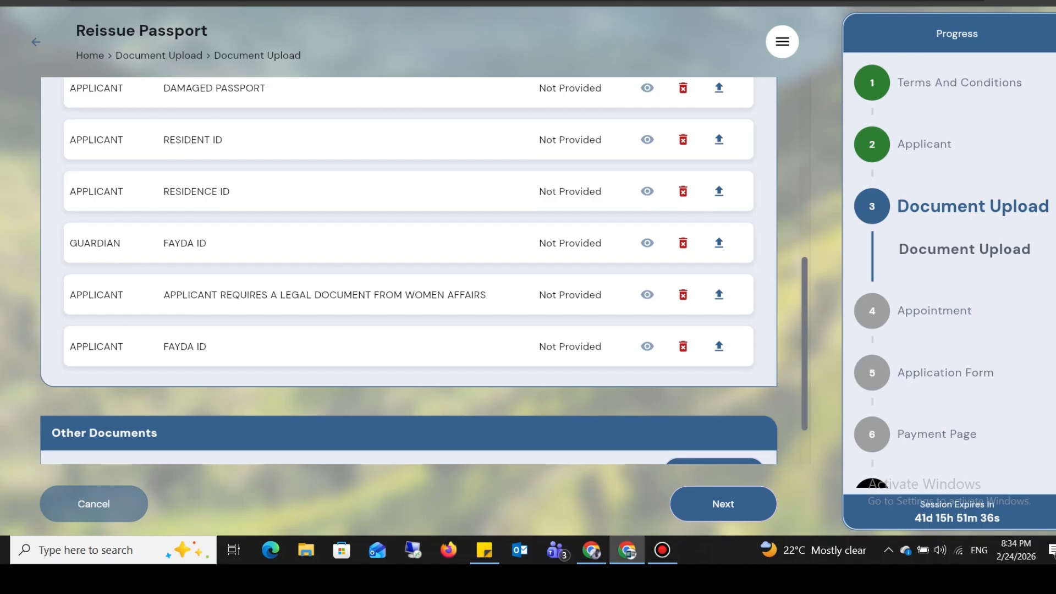
pyautogui.scroll(1, 408, 258)
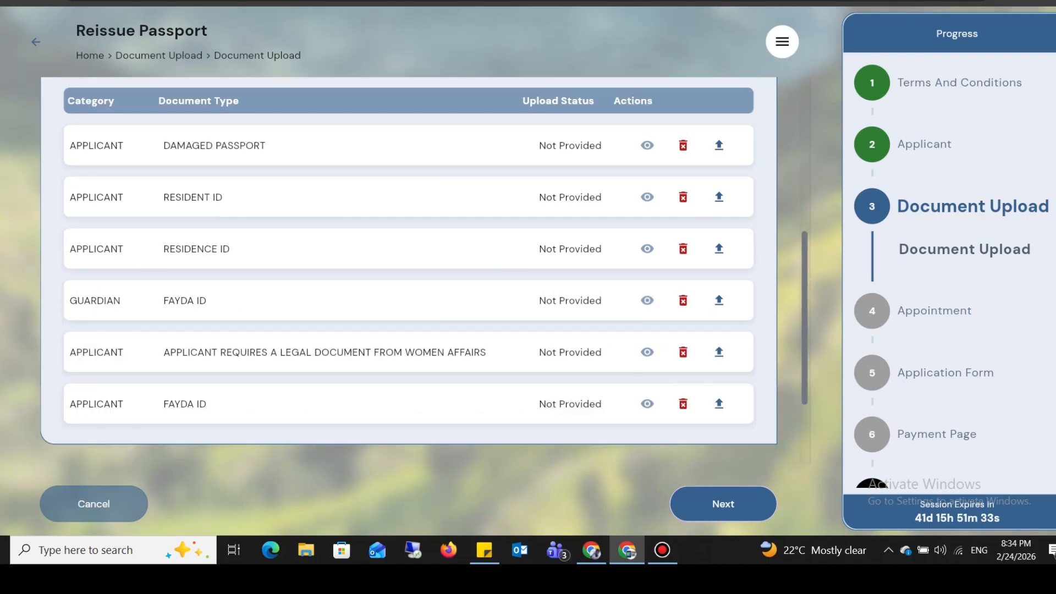
pyautogui.scroll(-2, 408, 258)
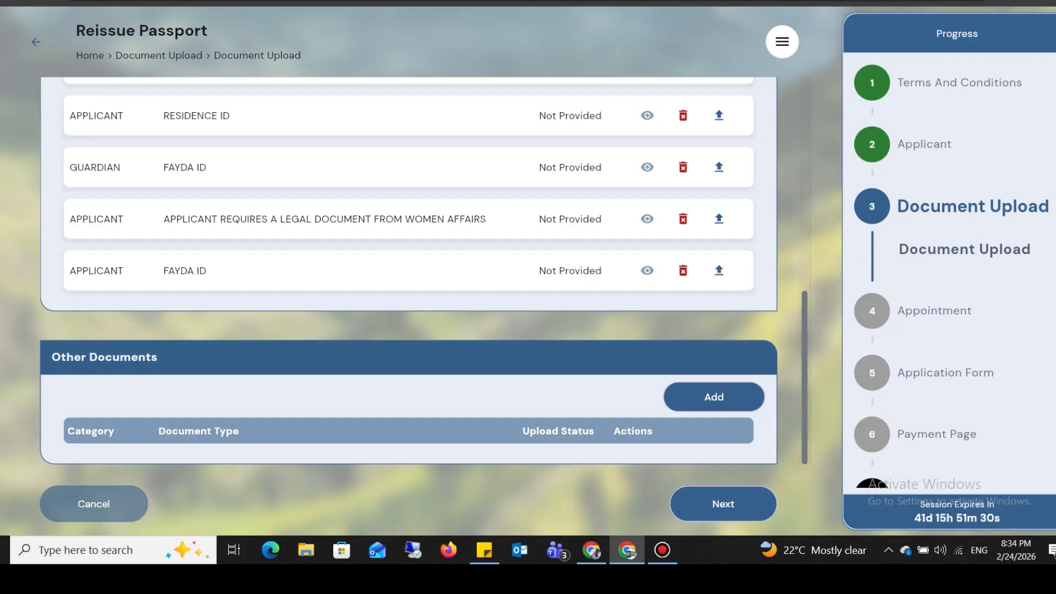
pyautogui.scroll(4, 408, 270)
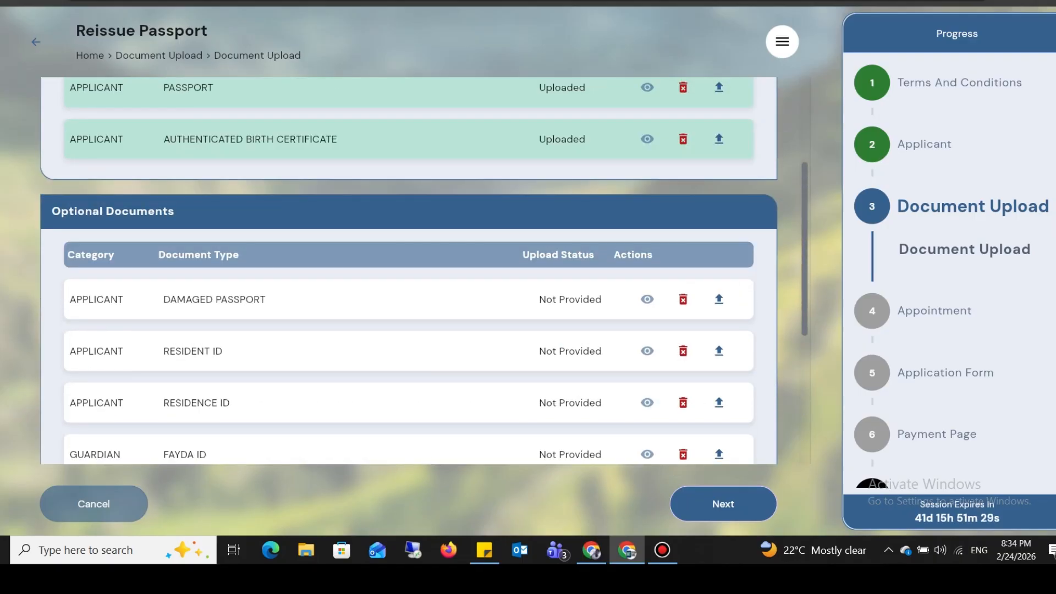
pyautogui.scroll(3, 408, 269)
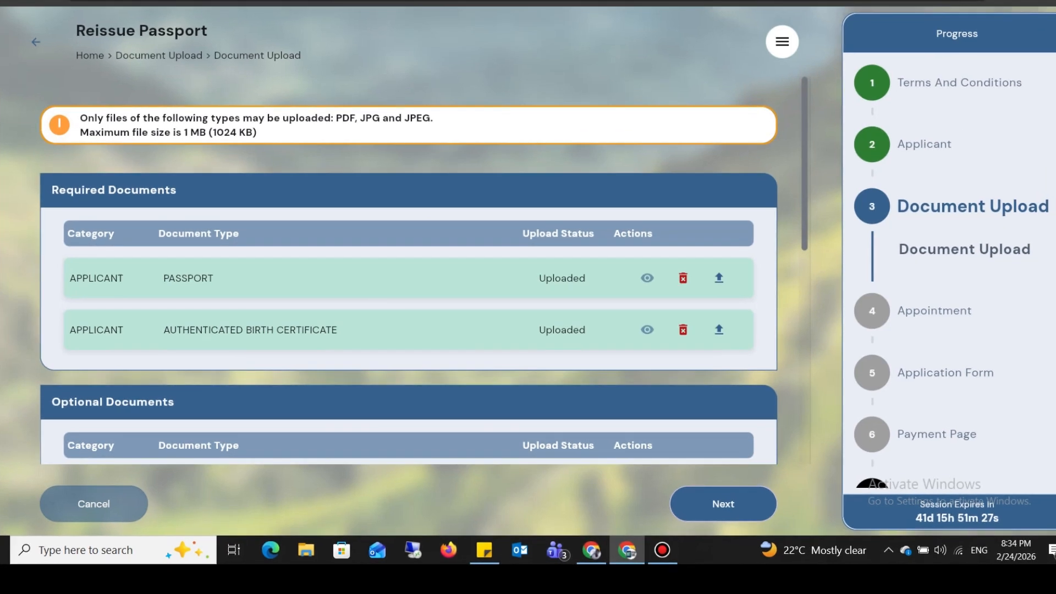
pyautogui.click(723, 504)
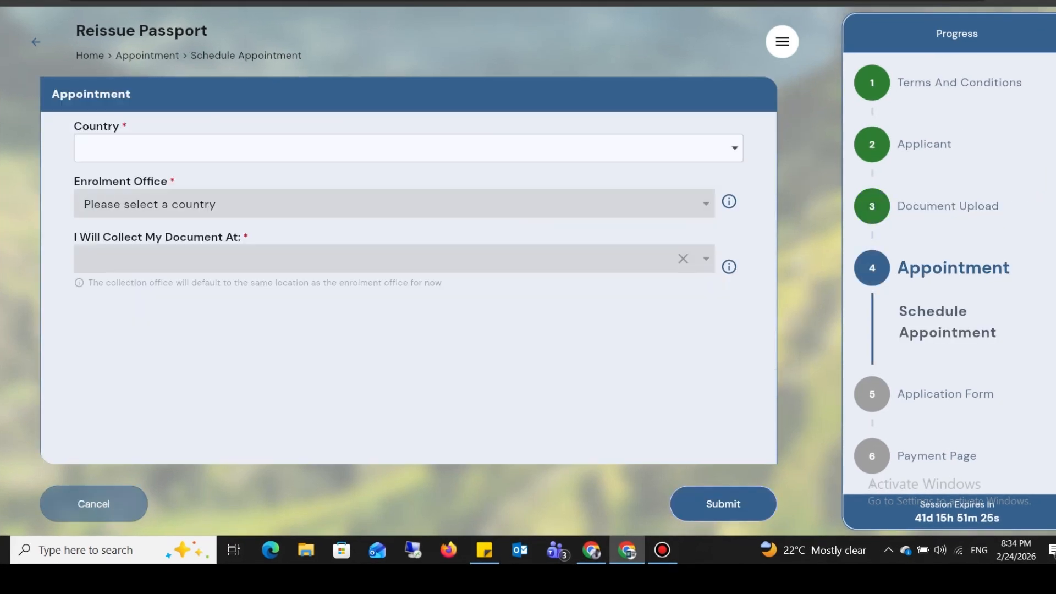
# - Set Country to ETHIOPIA and Enrolment Office to AKAKI KALITI
pyautogui.click(408, 148)
pyautogui.click(401, 226)
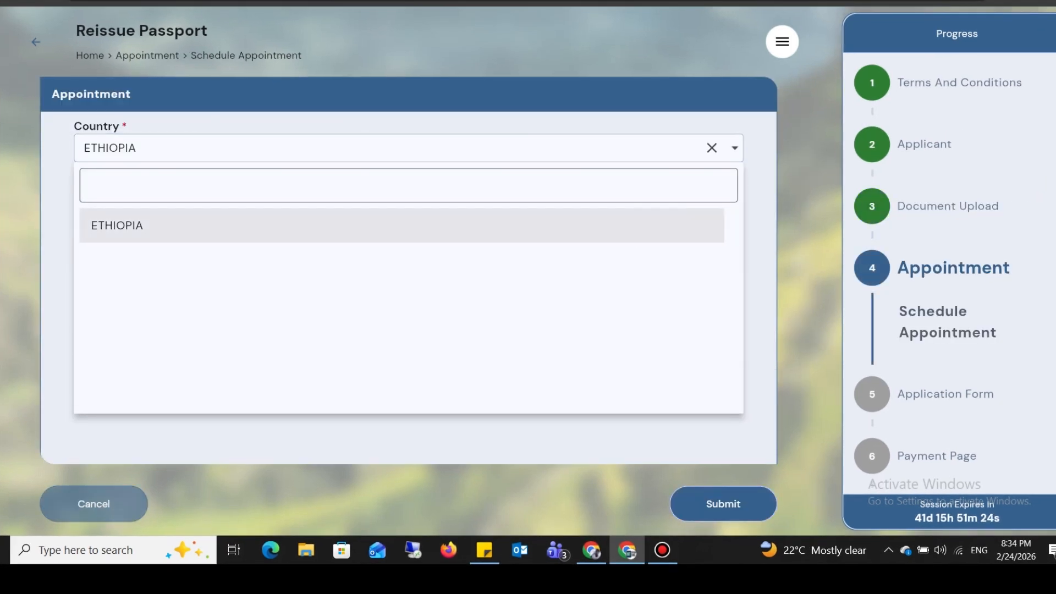
pyautogui.click(393, 203)
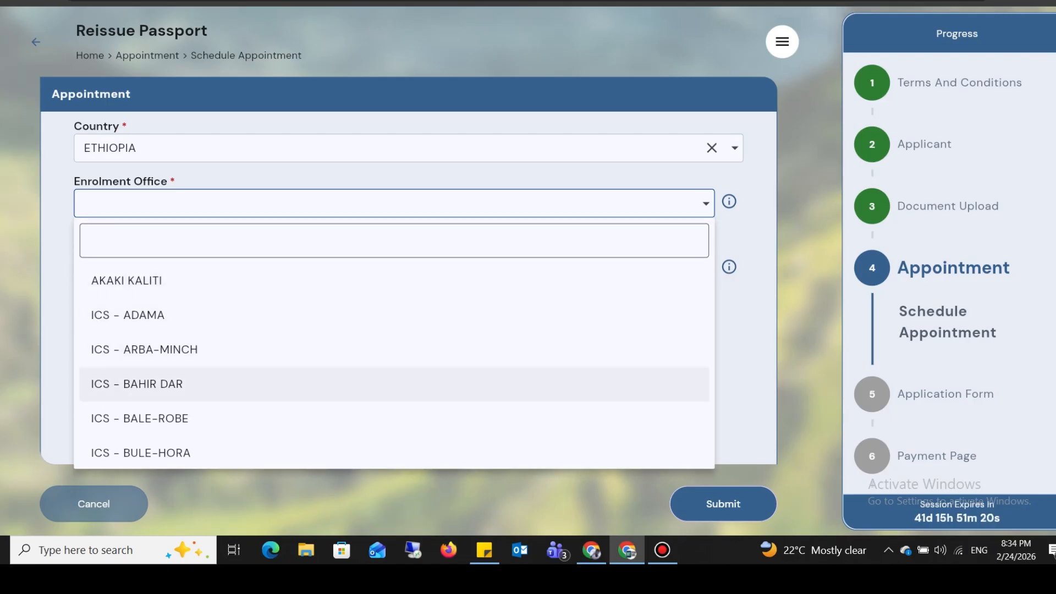
pyautogui.scroll(-5, 394, 379)
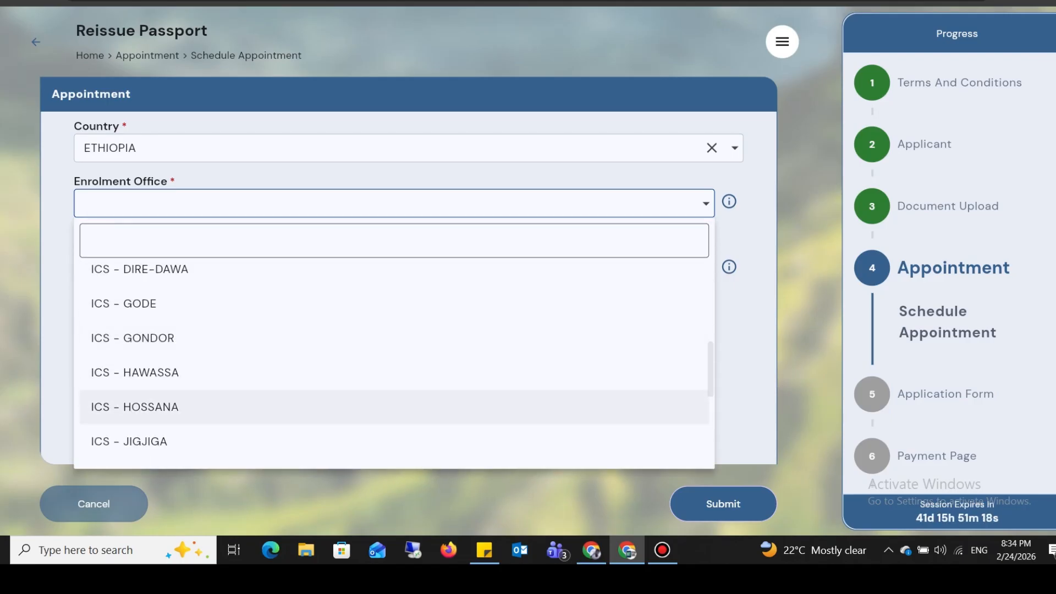
pyautogui.scroll(-5, 394, 380)
pyautogui.scroll(10, 394, 380)
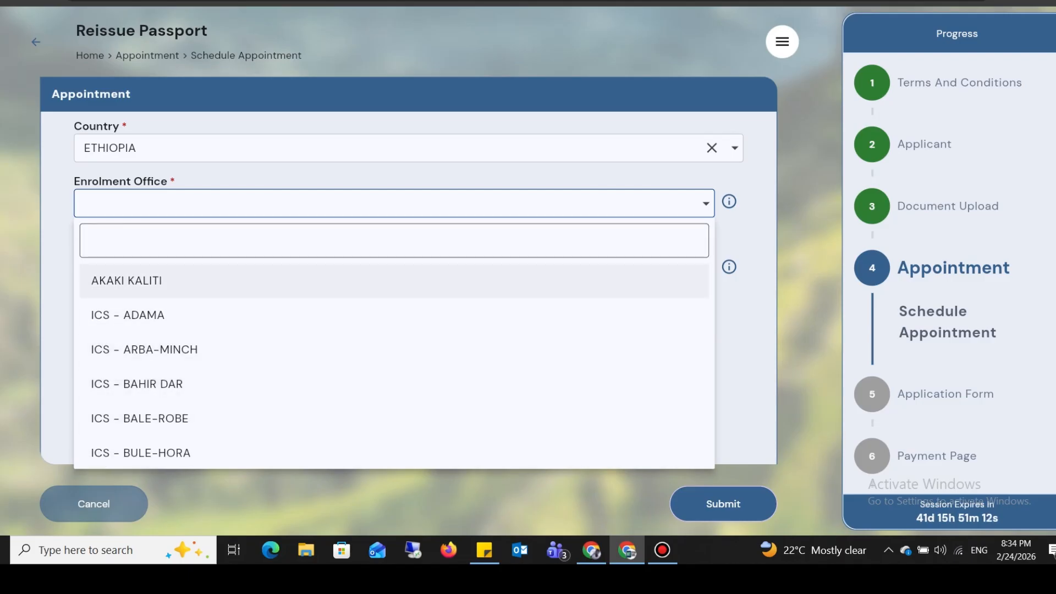
pyautogui.scroll(-10, 394, 349)
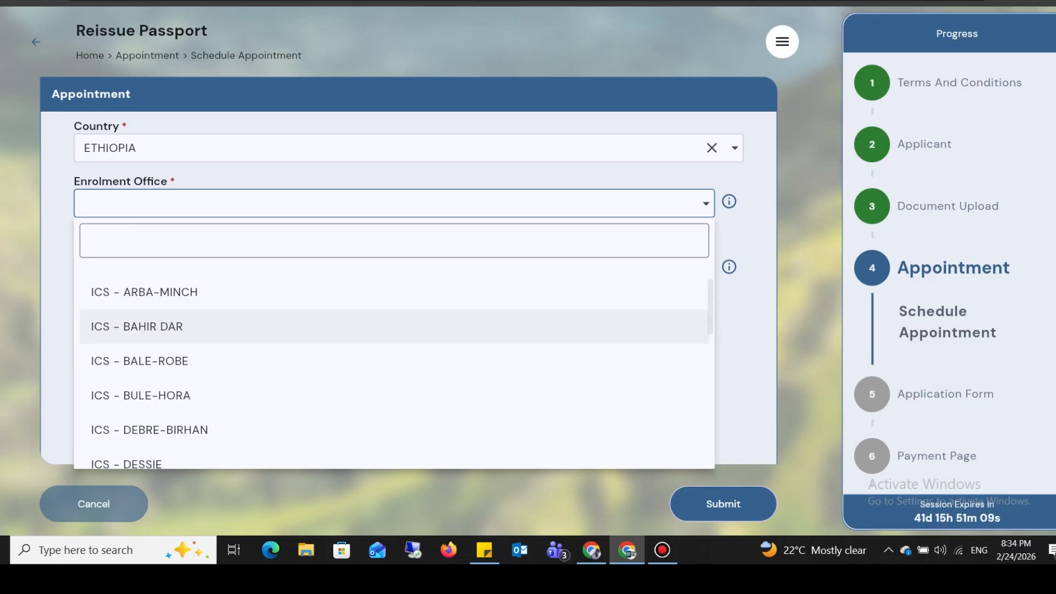
pyautogui.scroll(-1, 395, 349)
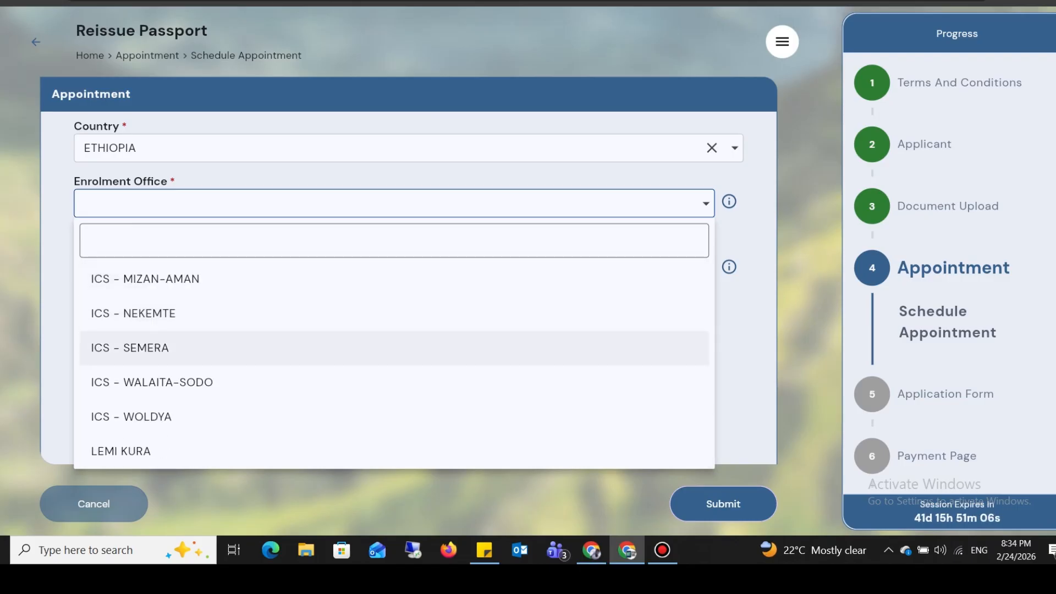
pyautogui.scroll(12, 395, 349)
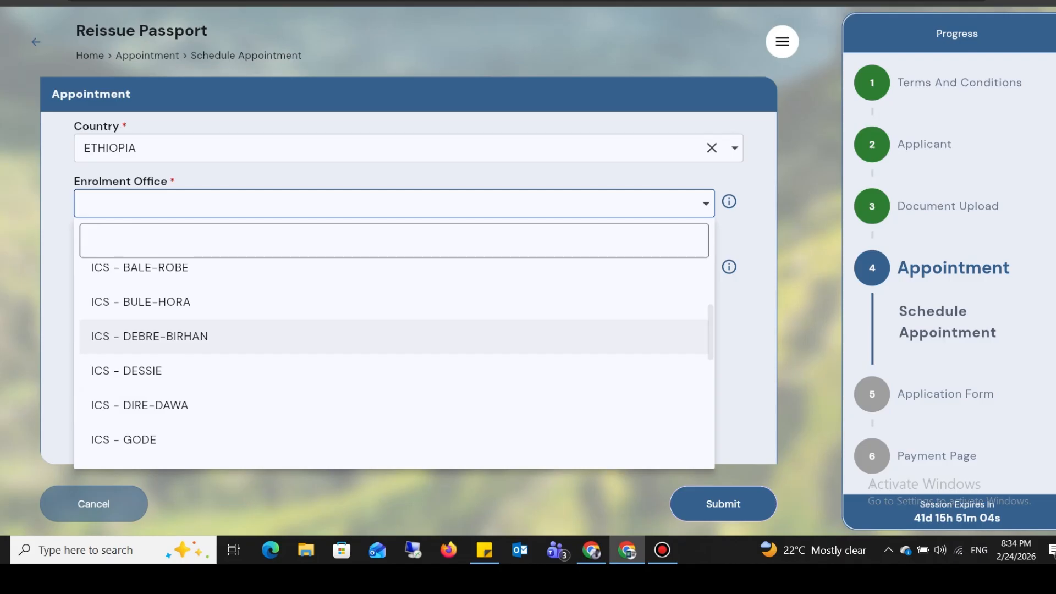
pyautogui.scroll(3, 395, 349)
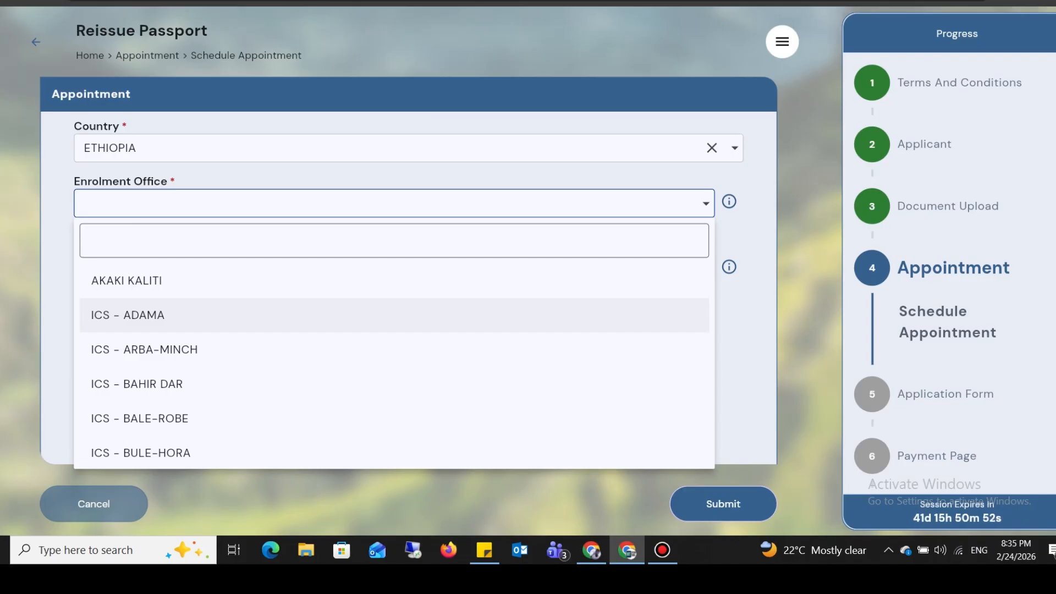
pyautogui.press('Down')
pyautogui.scroll(-3, 385, 350)
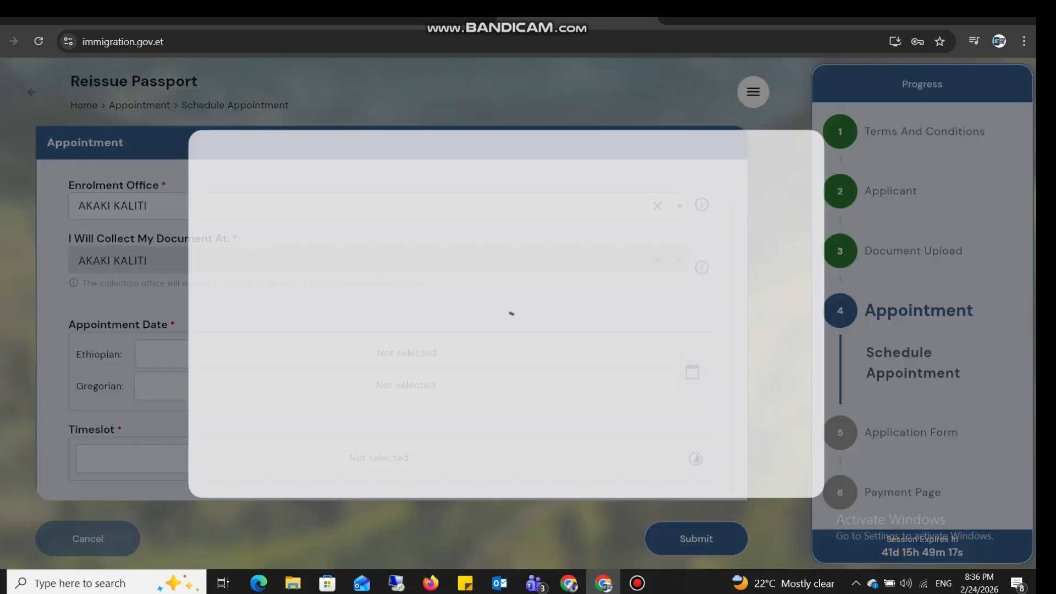
# - Switch the appointment calendar to Ethiopian dates and navigate to the year 2018
pyautogui.click(692, 372)
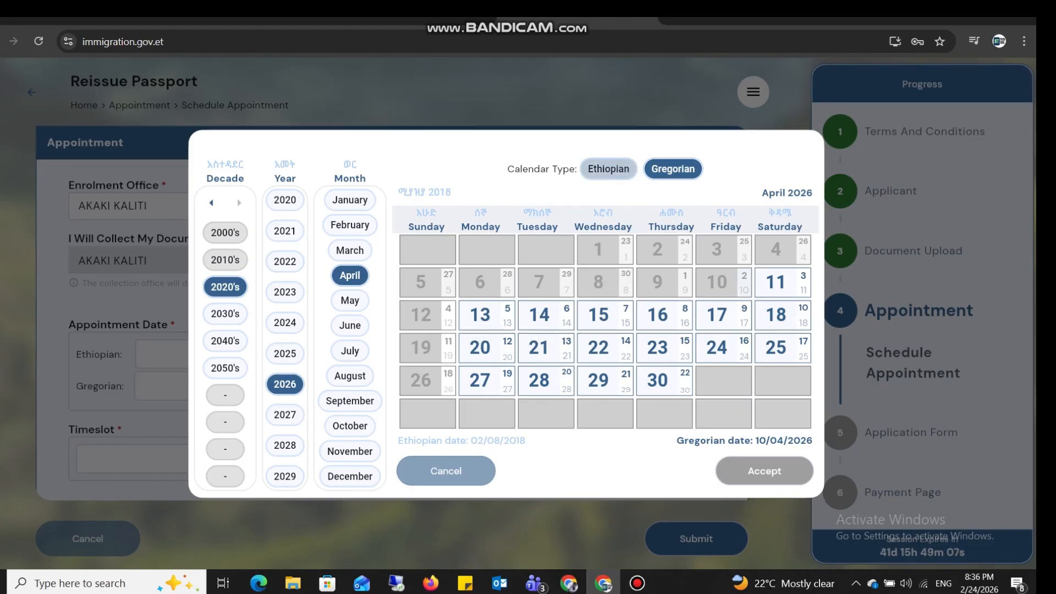
pyautogui.click(608, 169)
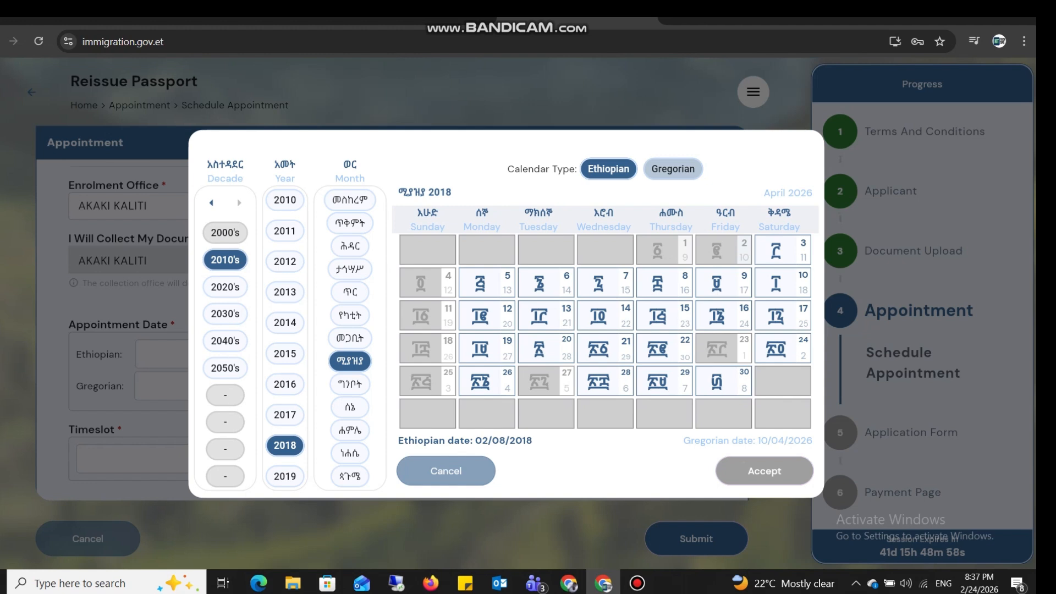
pyautogui.click(673, 169)
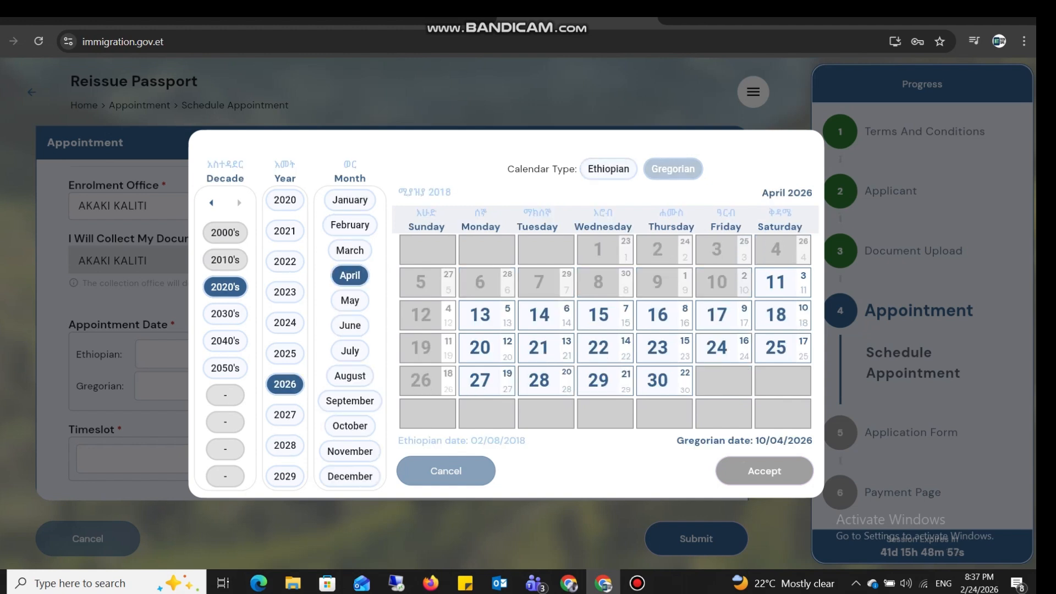
pyautogui.click(608, 168)
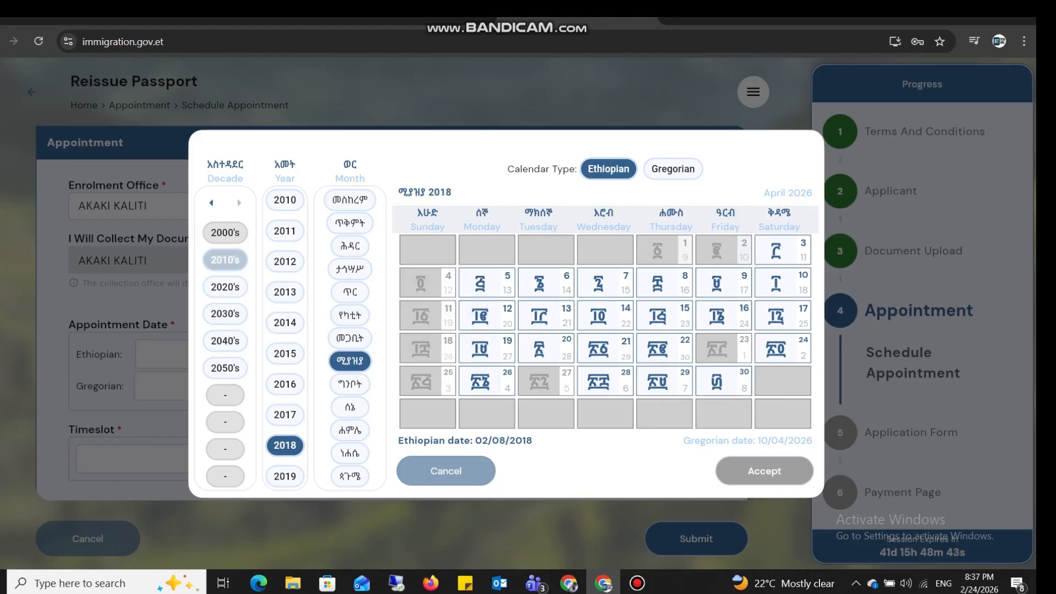
pyautogui.click(225, 259)
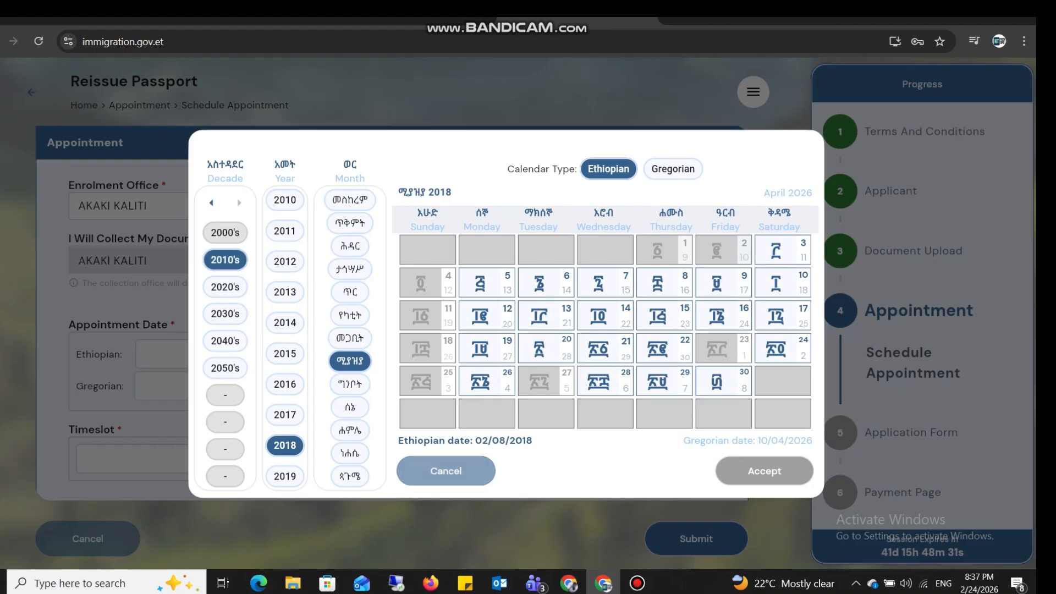
pyautogui.click(225, 314)
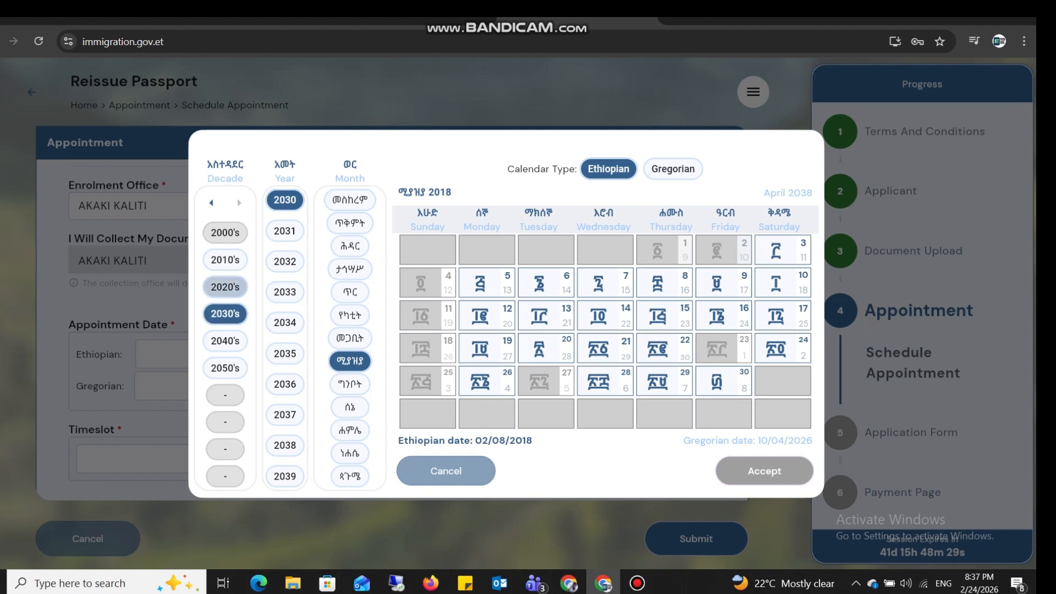
pyautogui.click(225, 287)
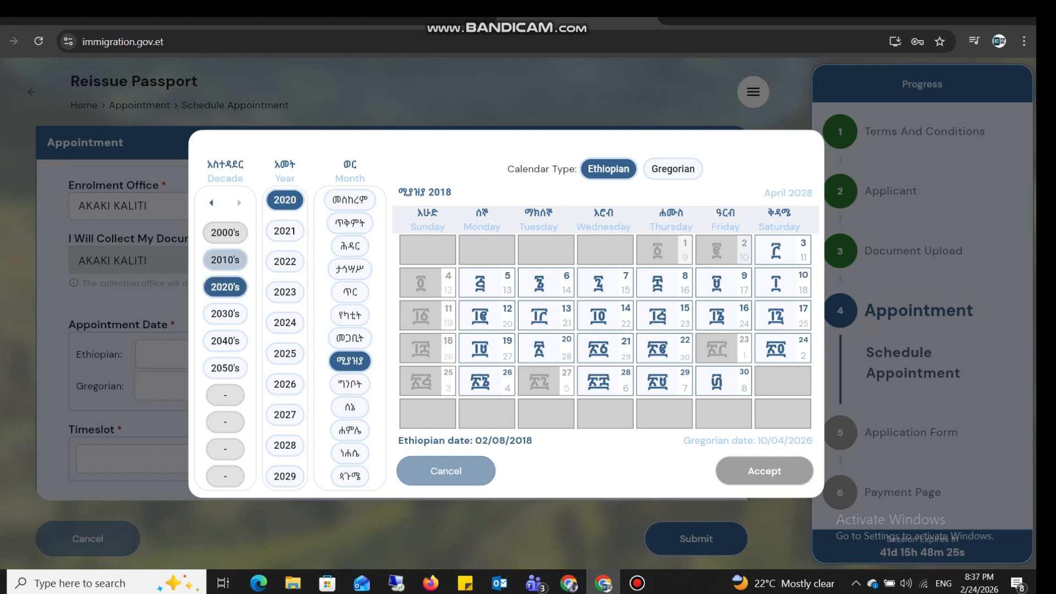
pyautogui.click(224, 259)
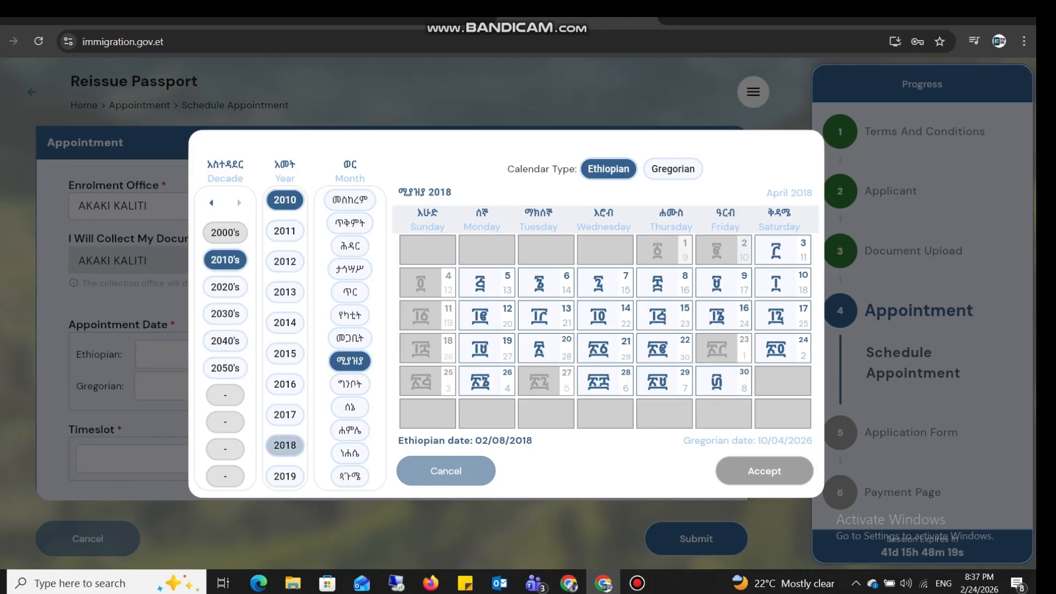
pyautogui.click(285, 445)
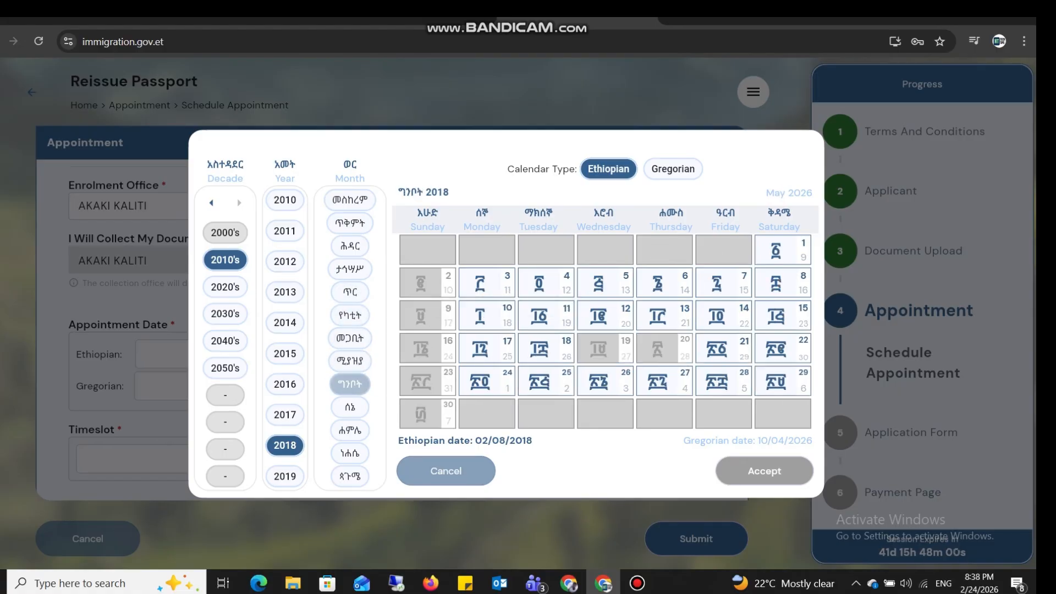
# - Accept Monday ሚያዝያ 5, 2018 (13/04/2026) as the appointment date
pyautogui.click(350, 338)
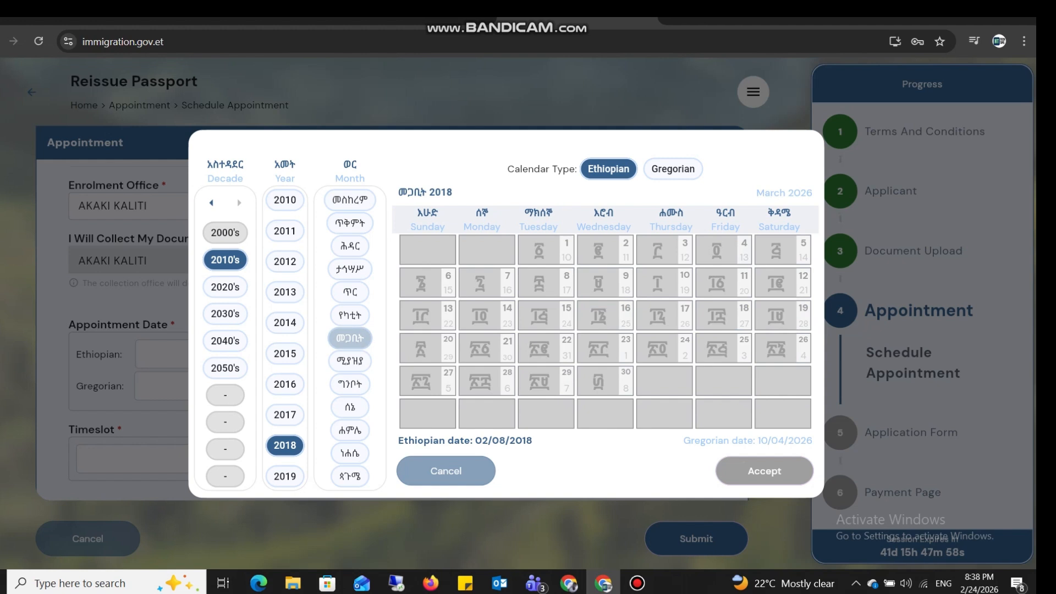
pyautogui.click(350, 315)
pyautogui.click(349, 292)
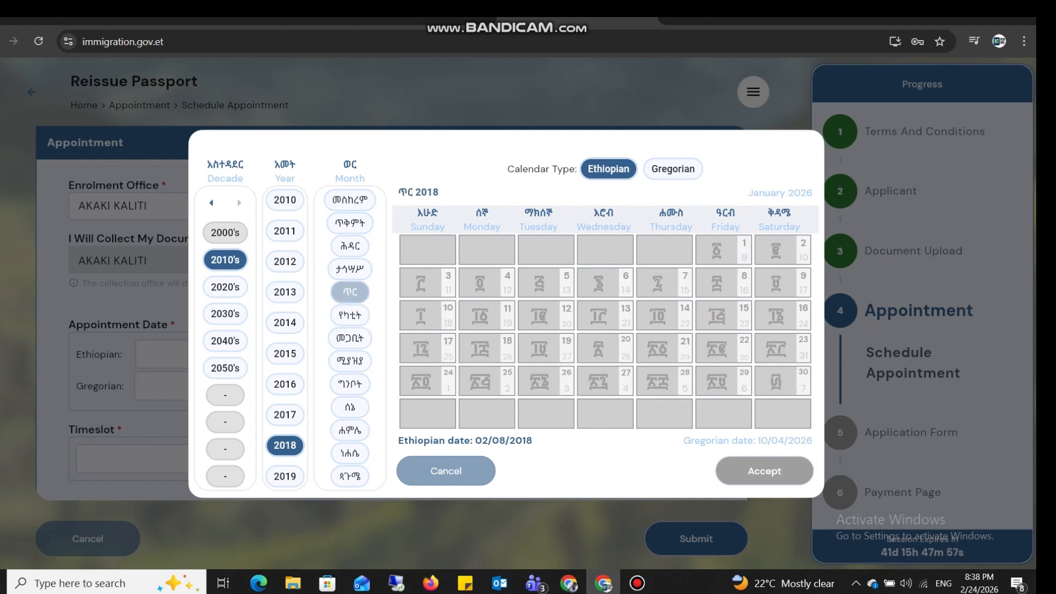
pyautogui.click(350, 337)
pyautogui.click(350, 360)
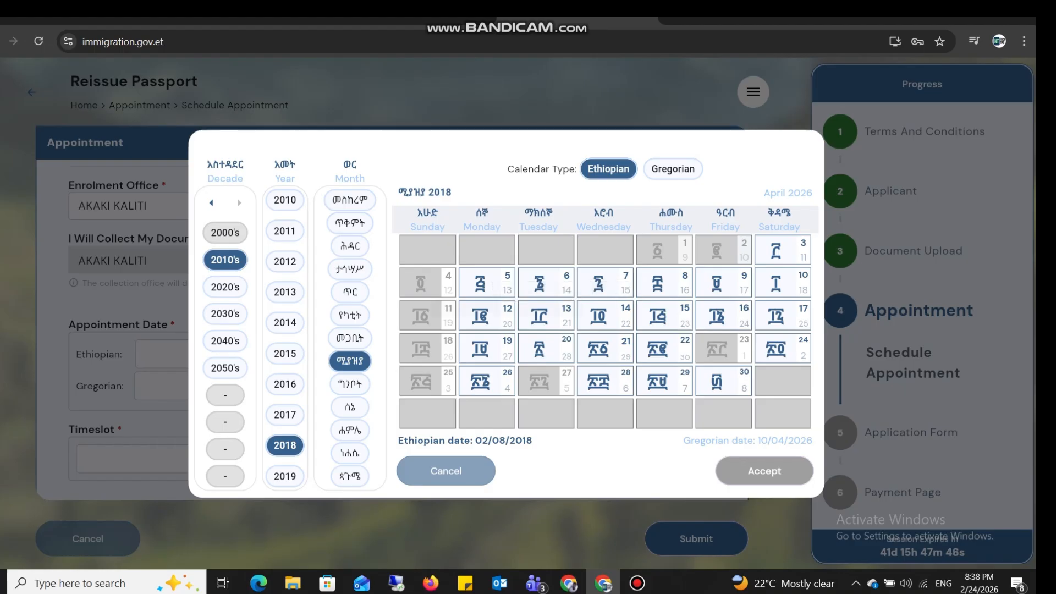
pyautogui.click(484, 282)
pyautogui.click(764, 470)
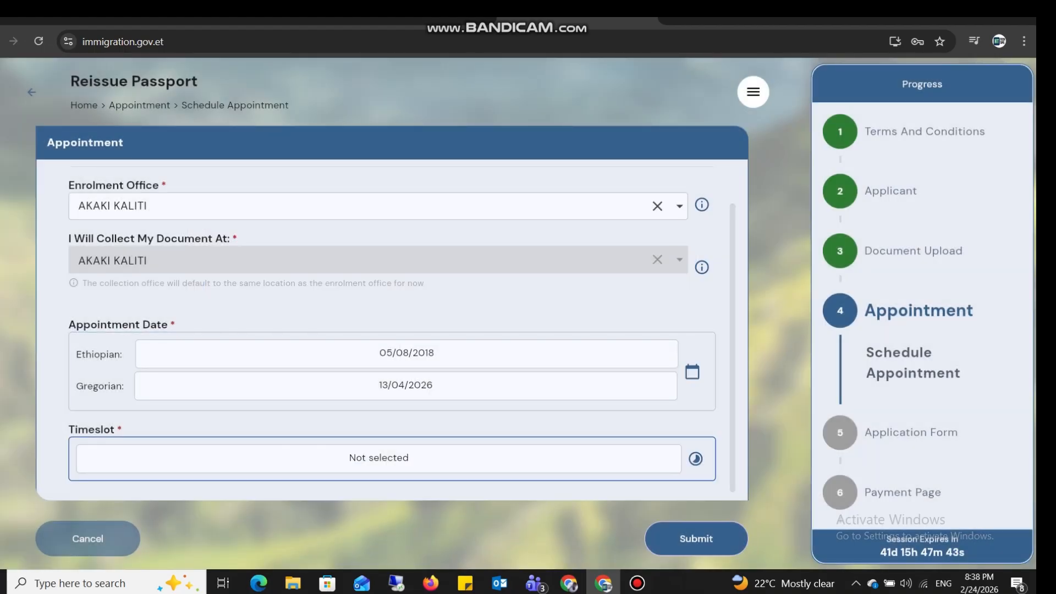
# - Try loading timeslots for 05/08/2018, which turns out to be fully booked
pyautogui.click(695, 459)
pyautogui.scroll(1, 696, 458)
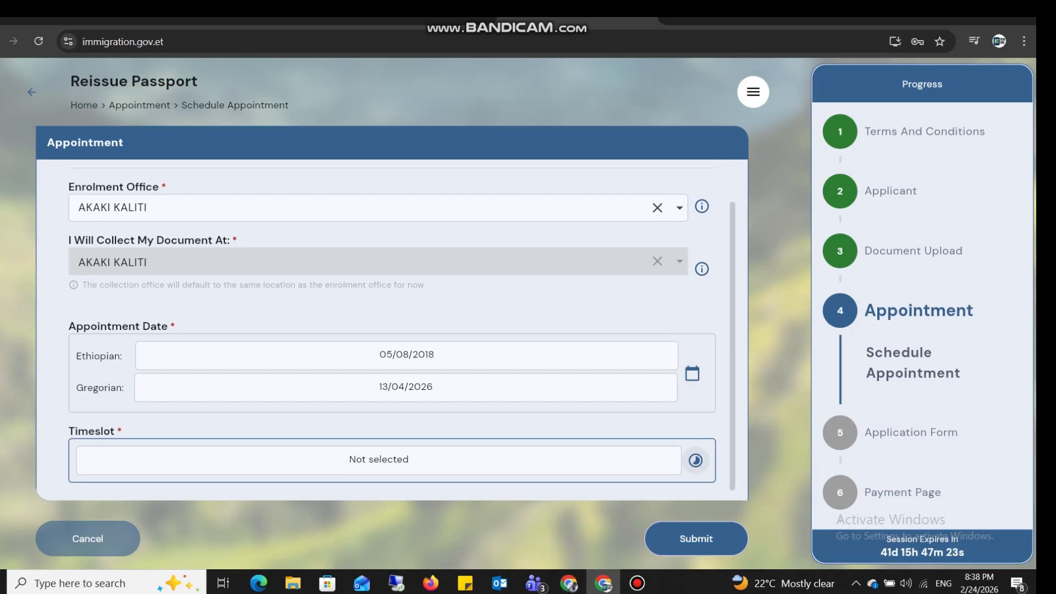
pyautogui.click(695, 460)
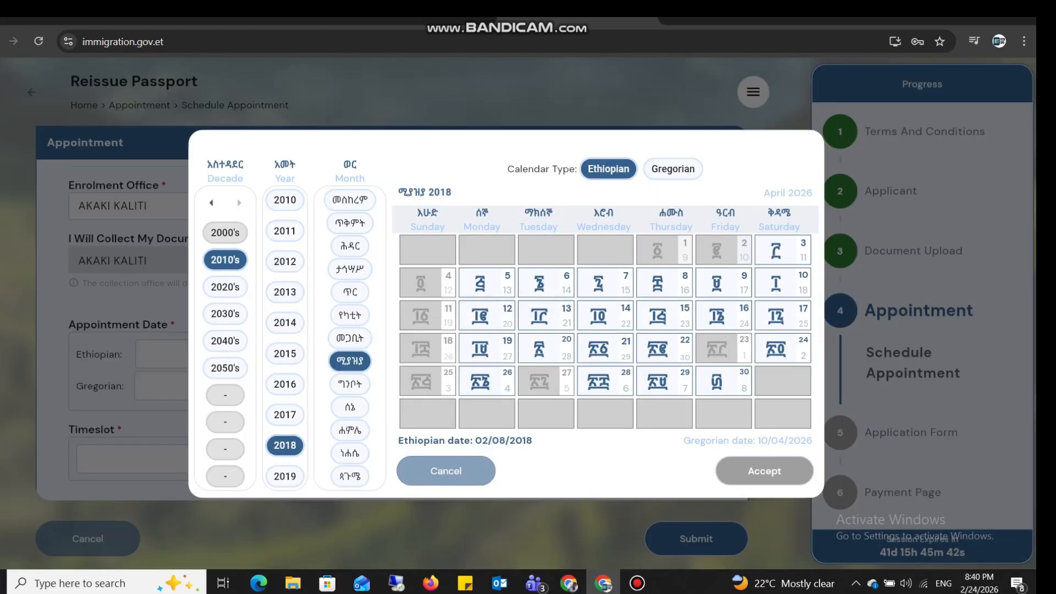
# - Schedule Tuesday 06/08/2018 (14/04/2026) in the 12:00 PM - 1:00 PM slot
pyautogui.click(545, 282)
pyautogui.click(764, 470)
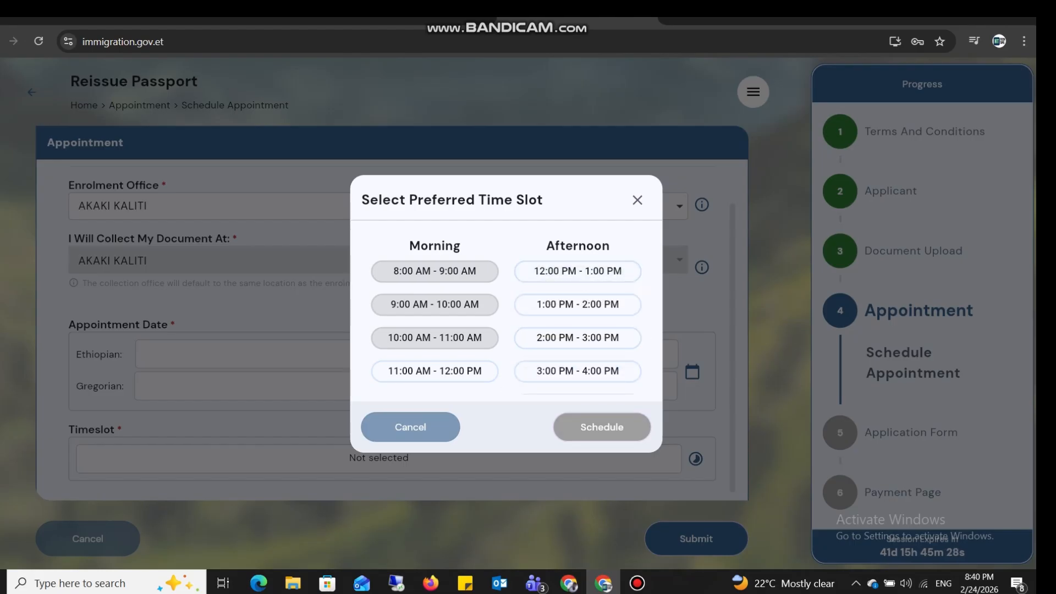
pyautogui.click(578, 271)
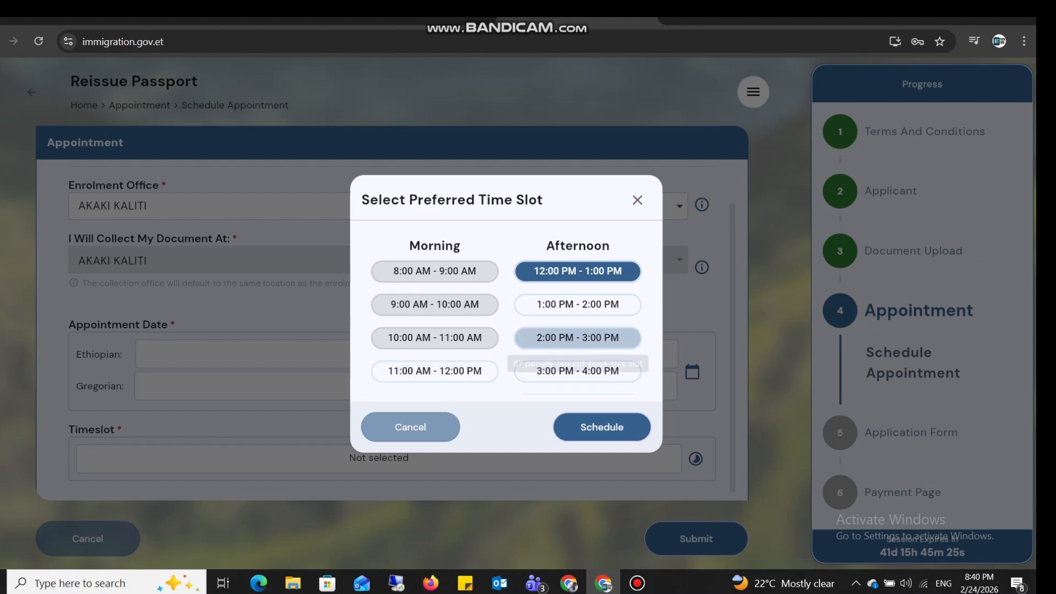
pyautogui.click(601, 427)
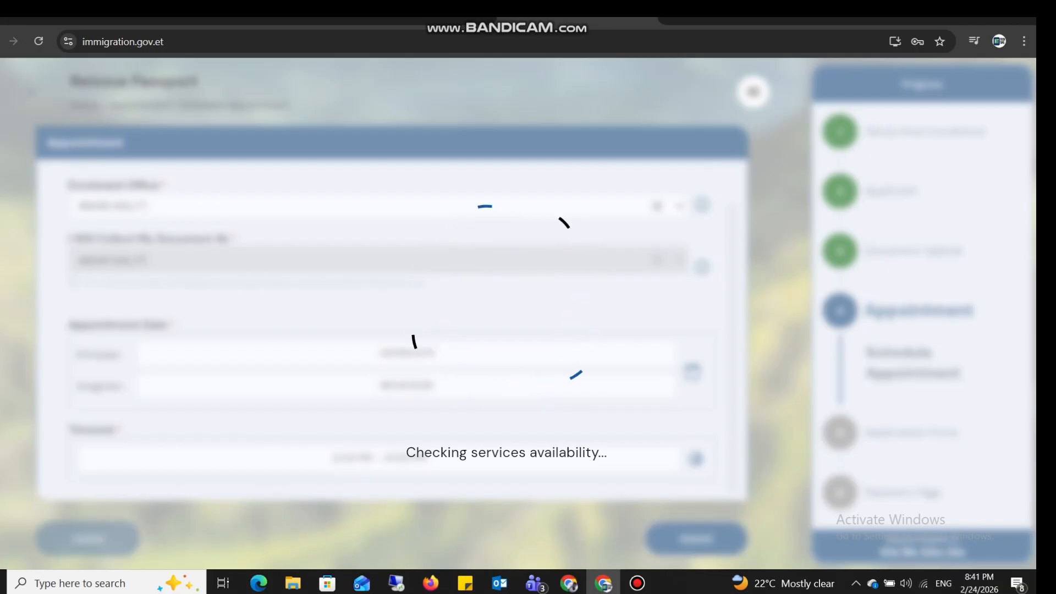
# - Scroll through the generated Reissue Passport application form with its 14/04/2026 appointment details
pyautogui.scroll(-4, 385, 308)
pyautogui.scroll(4, 385, 308)
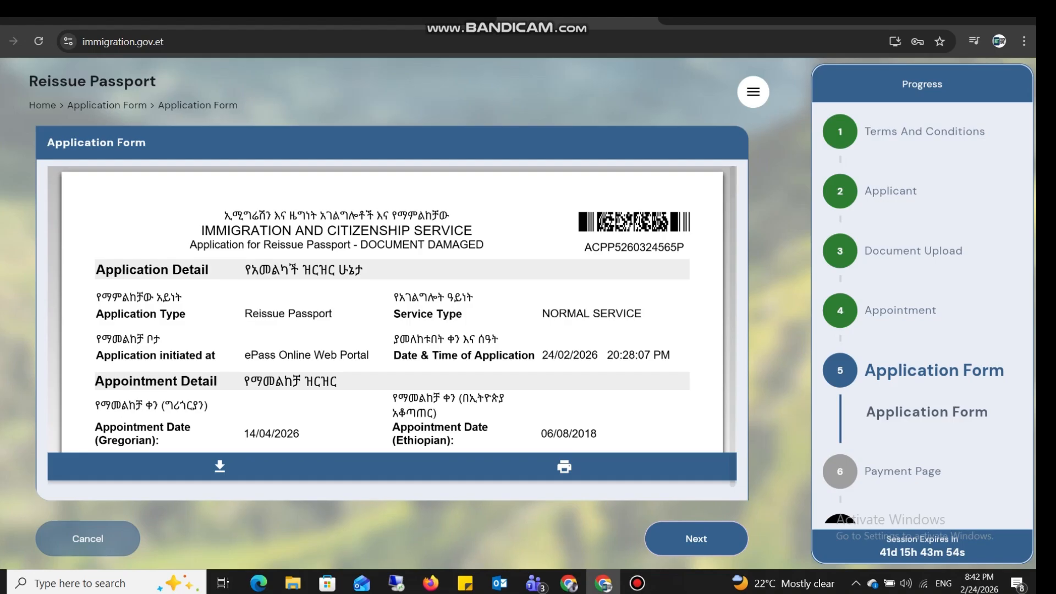
pyautogui.scroll(-4, 384, 308)
pyautogui.scroll(-4, 385, 308)
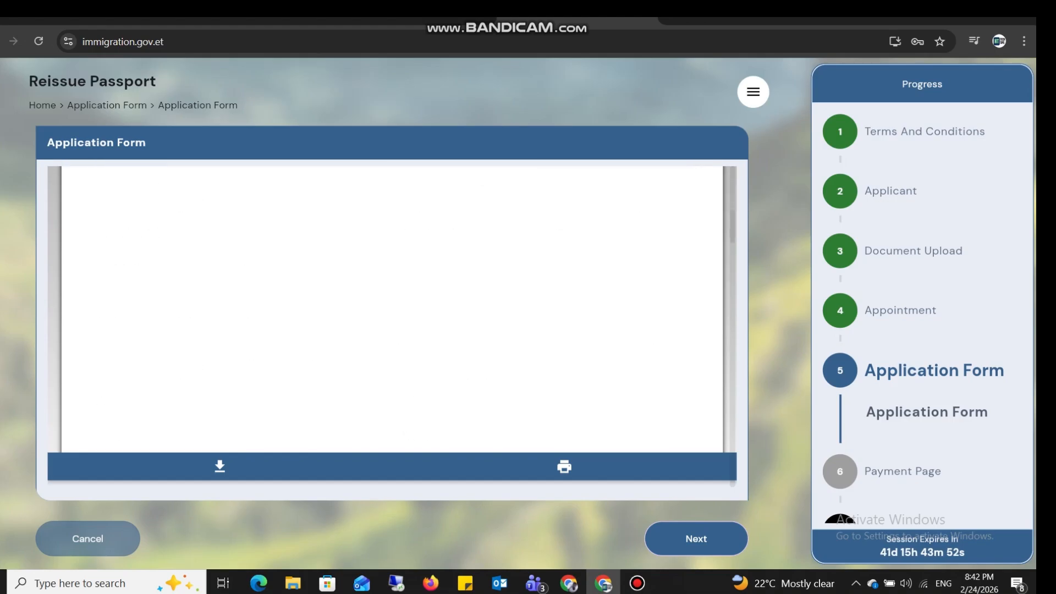
pyautogui.scroll(-1, 385, 308)
pyautogui.scroll(-7, 385, 308)
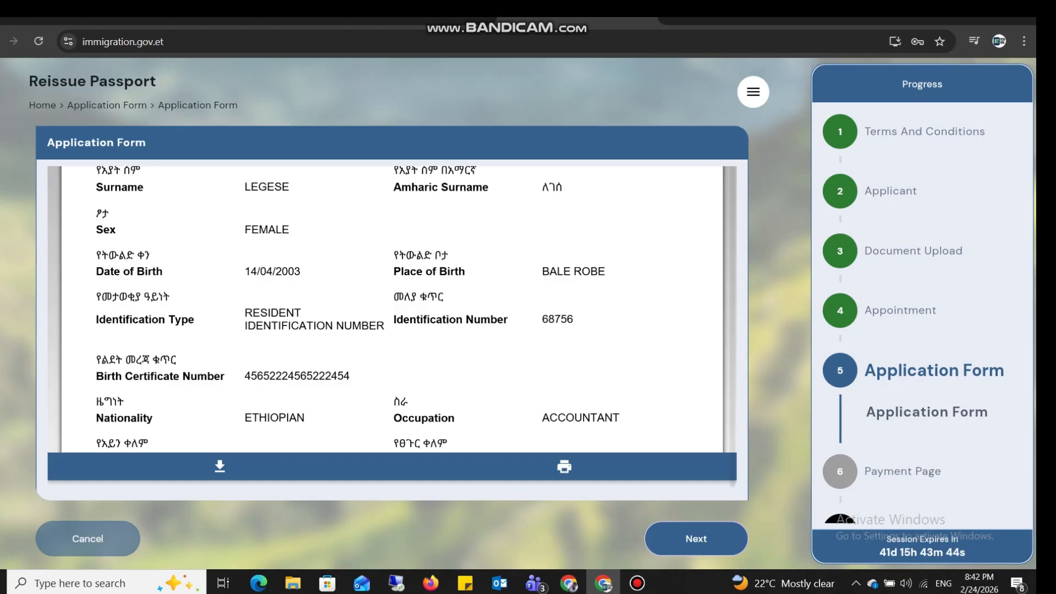
pyautogui.scroll(-10, 391, 308)
pyautogui.scroll(4, 391, 308)
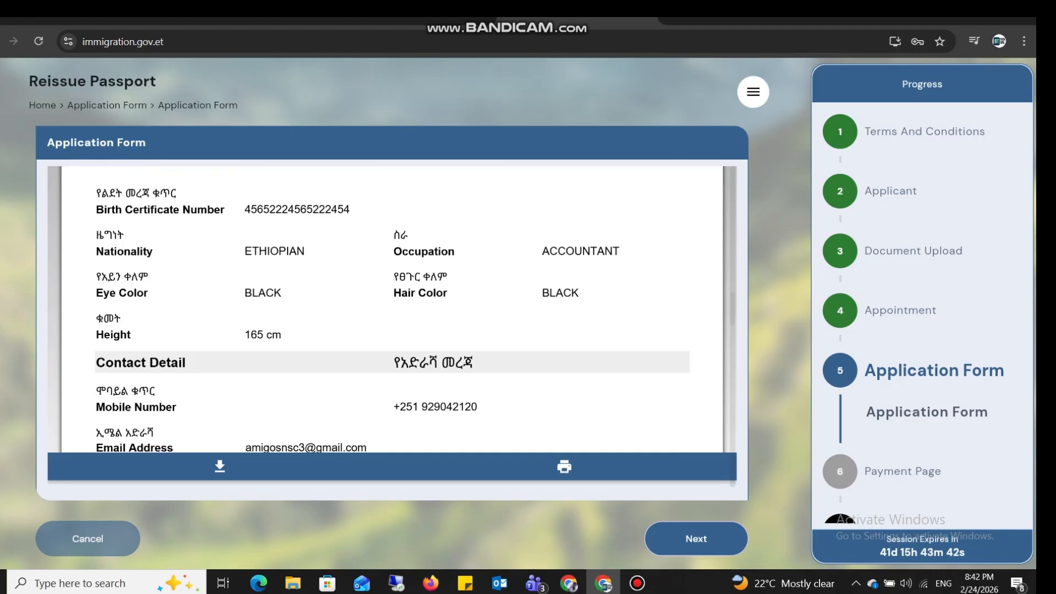
pyautogui.scroll(10, 392, 308)
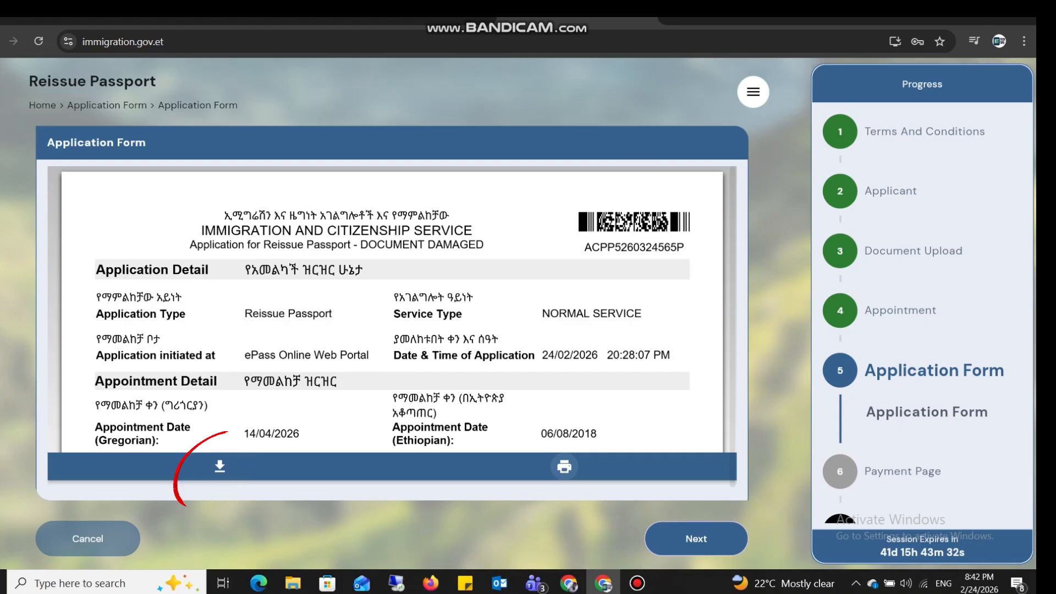
# - Download the application form PDF and open it in Chrome's viewer
pyautogui.click(219, 466)
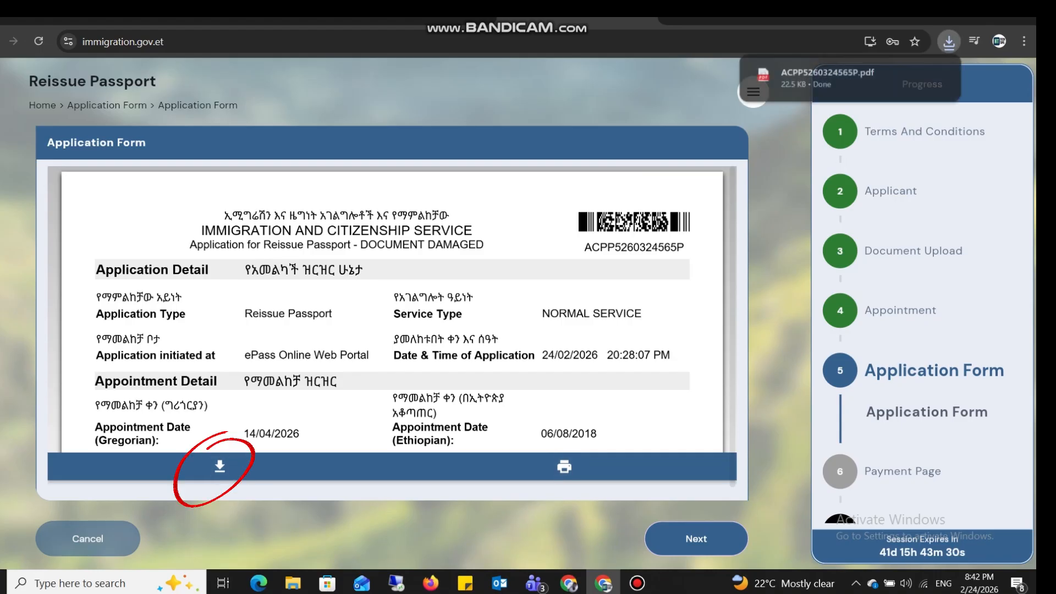
pyautogui.click(828, 77)
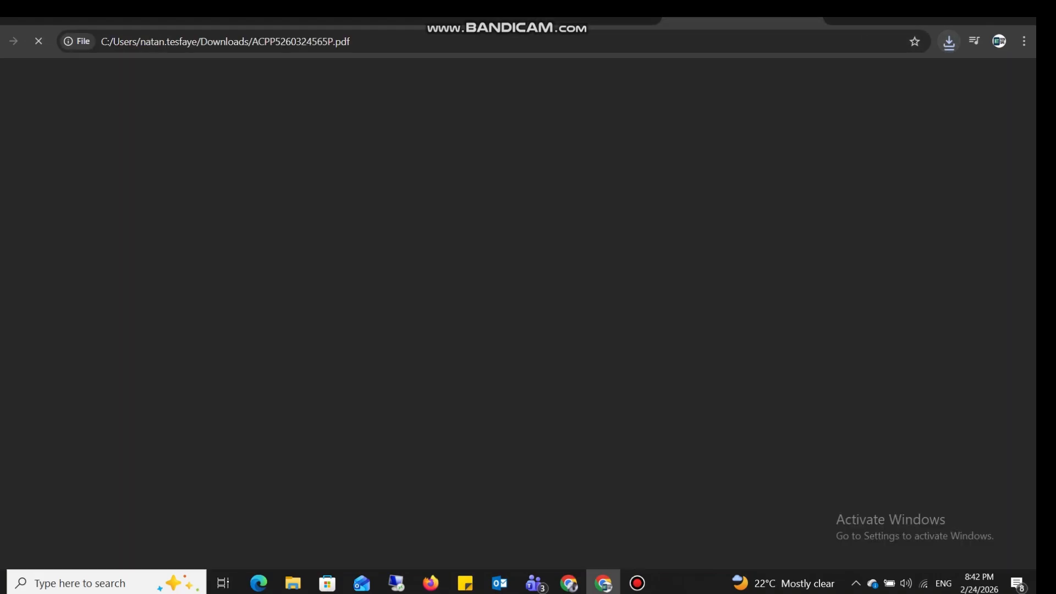
pyautogui.scroll(-20, 605, 330)
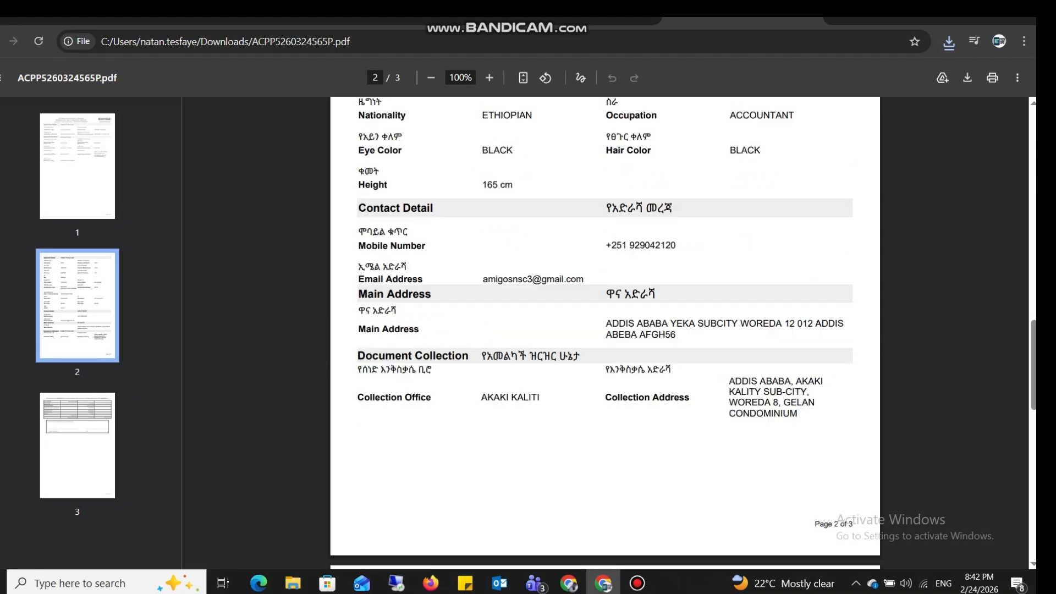
pyautogui.scroll(6, 605, 330)
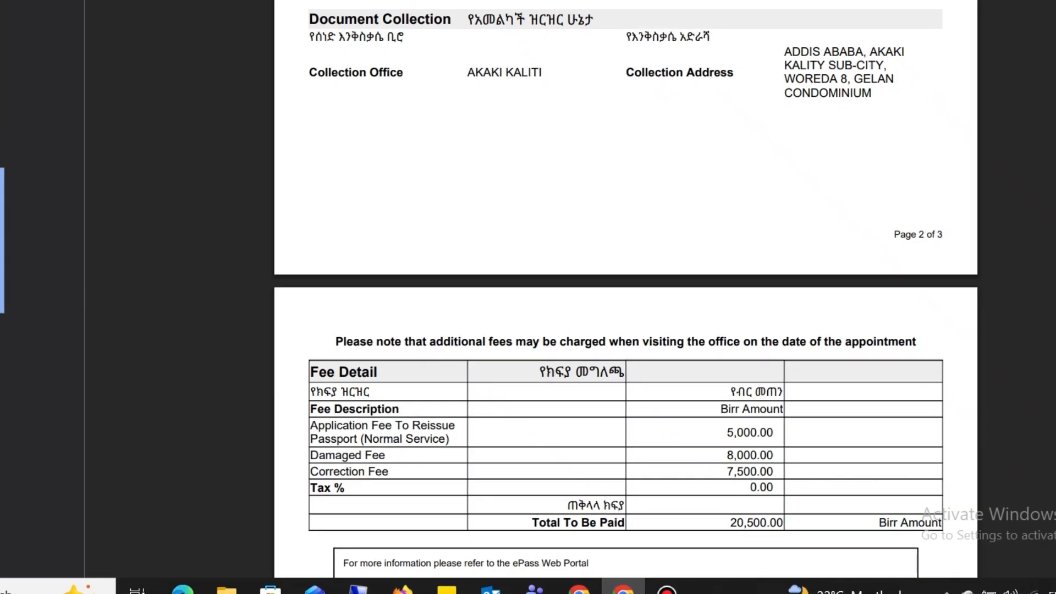
# - Inspect the Fee Detail table totalling 20,500.00 Birr, highlighting the Reissue entry
pyautogui.moveTo(413, 425); pyautogui.dragTo(456, 425)
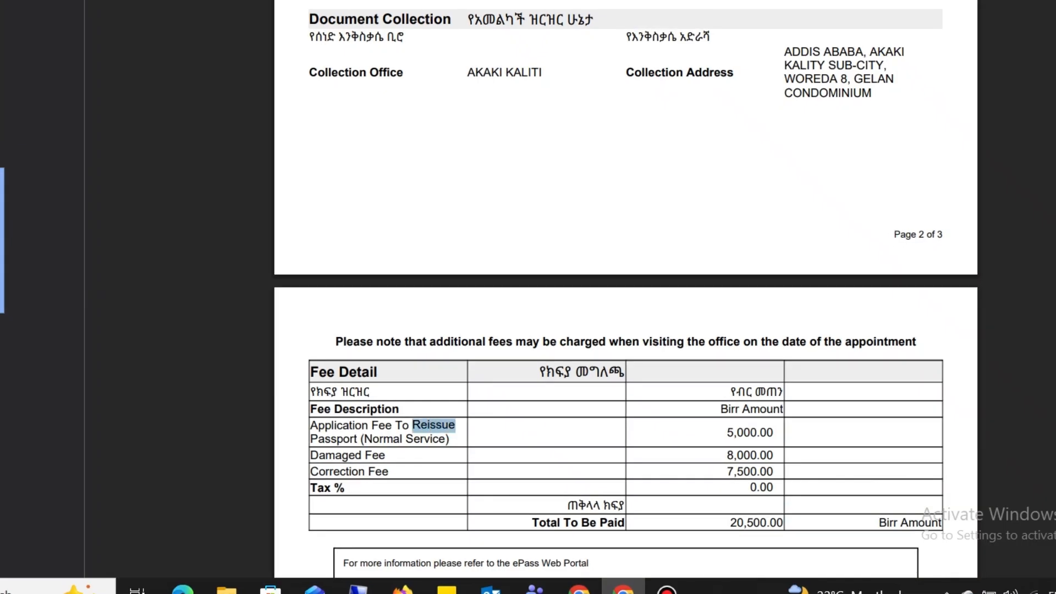
pyautogui.click(455, 427)
pyautogui.scroll(-3, 626, 286)
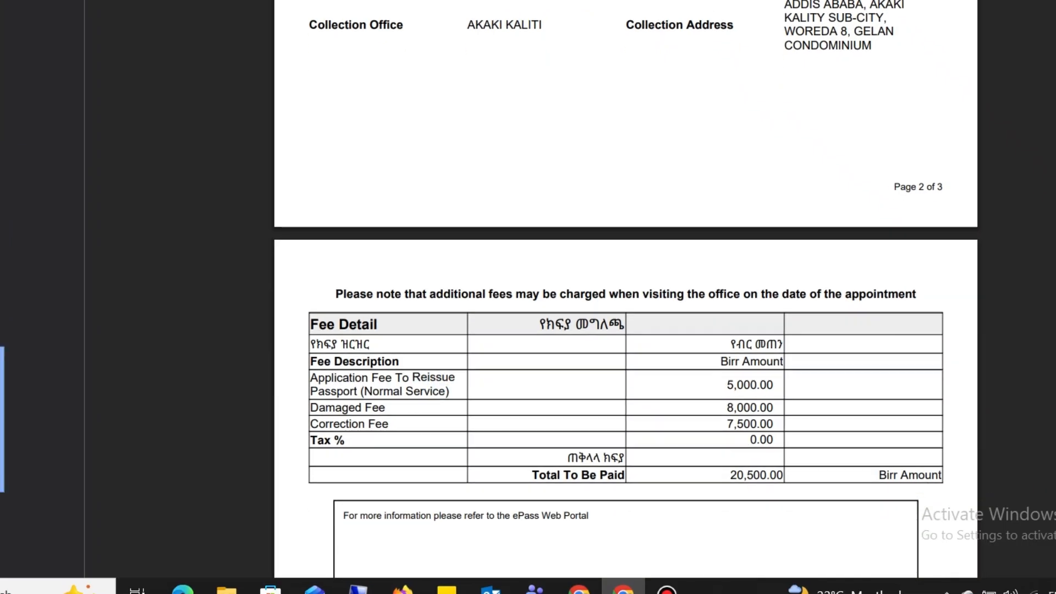
pyautogui.scroll(2, 625, 286)
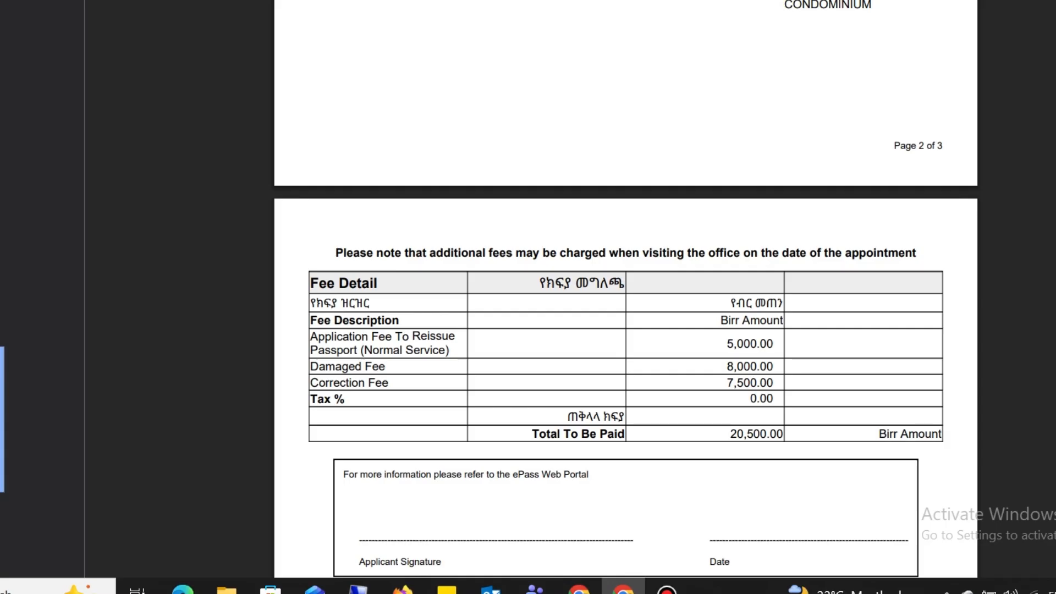
pyautogui.scroll(2, 626, 286)
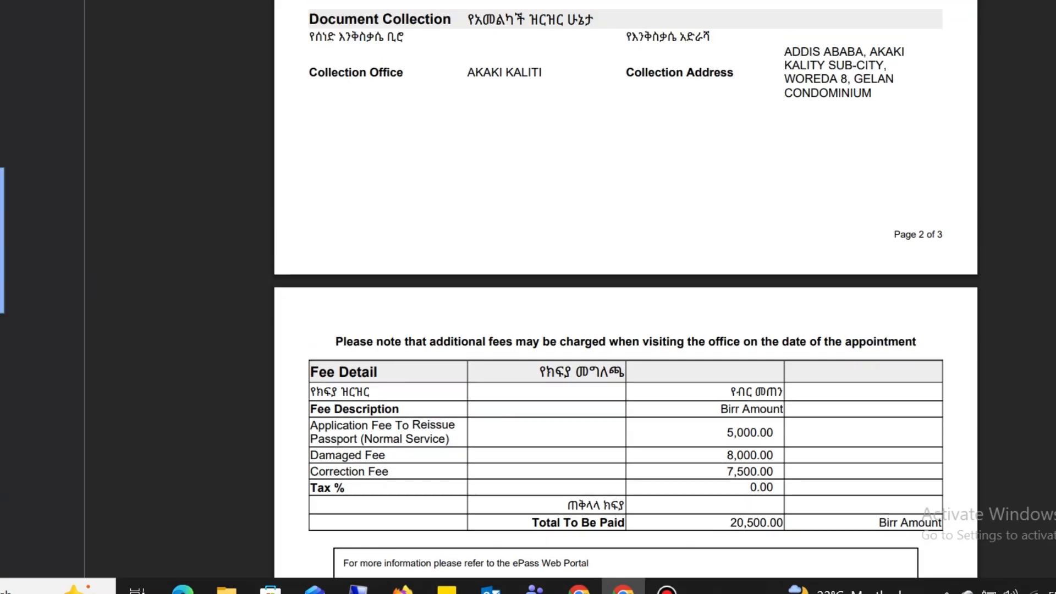
pyautogui.scroll(12, 626, 286)
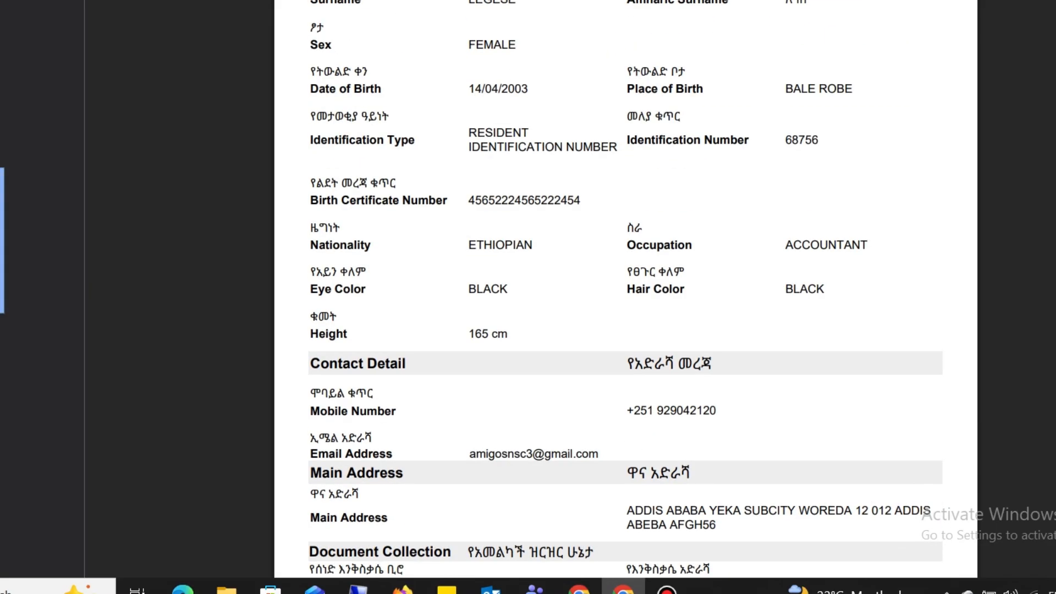
pyautogui.scroll(-12, 626, 285)
pyautogui.moveTo(412, 425); pyautogui.dragTo(456, 425)
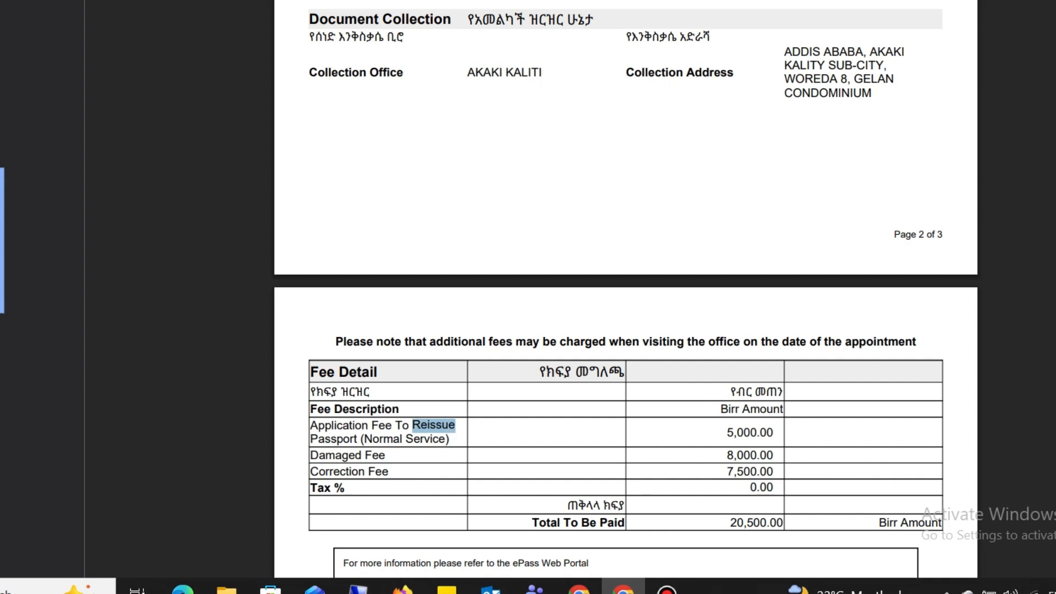
pyautogui.click(455, 426)
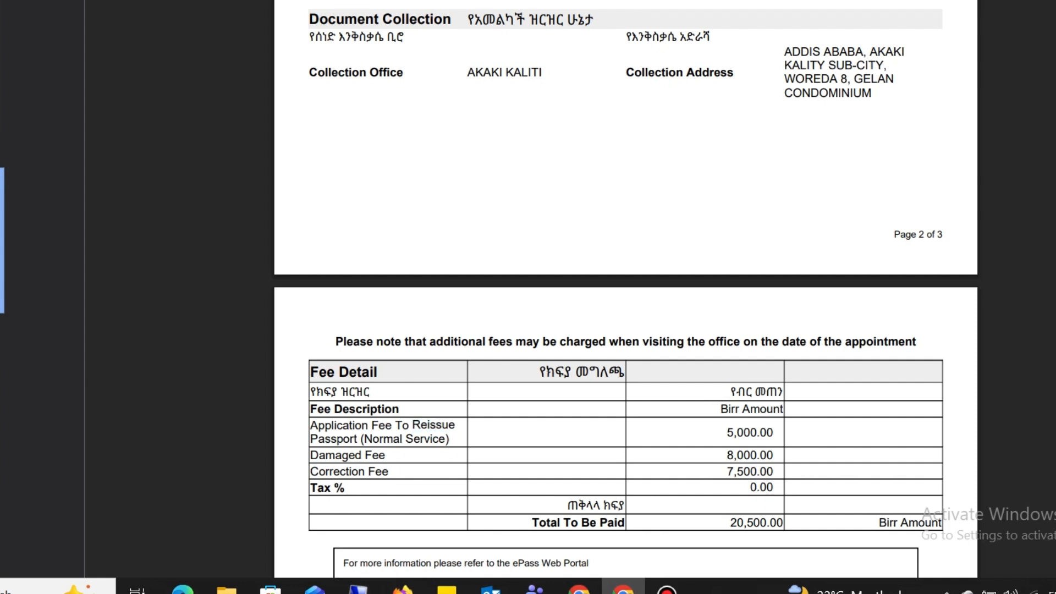
pyautogui.scroll(-4, 626, 286)
# - Review the payment options page and highlight the order code value
pyautogui.scroll(4, 626, 286)
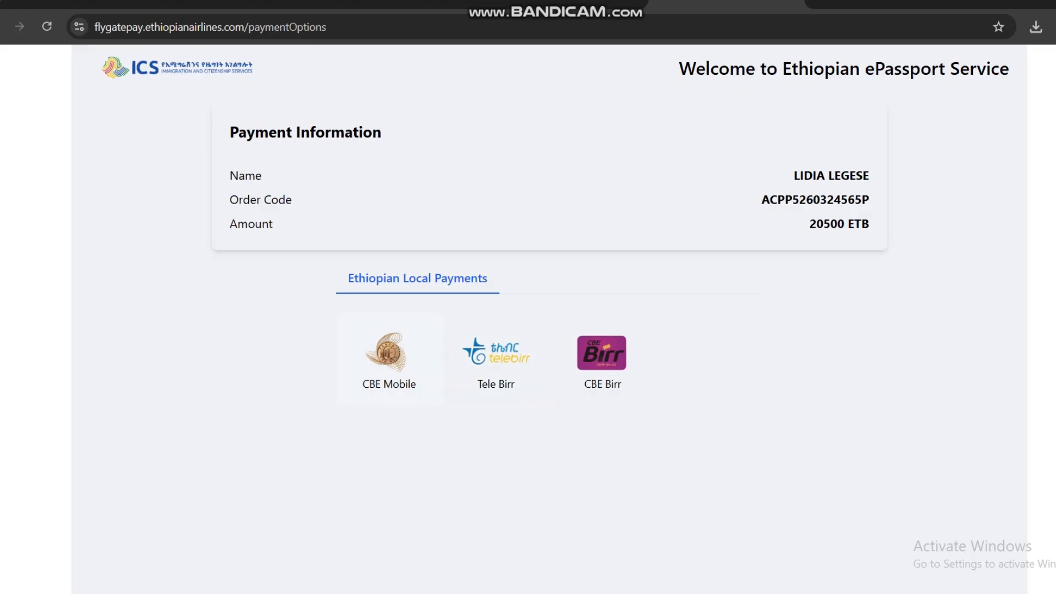
pyautogui.scroll(-1, 550, 319)
pyautogui.scroll(1, 550, 319)
pyautogui.moveTo(761, 199); pyautogui.dragTo(869, 200)
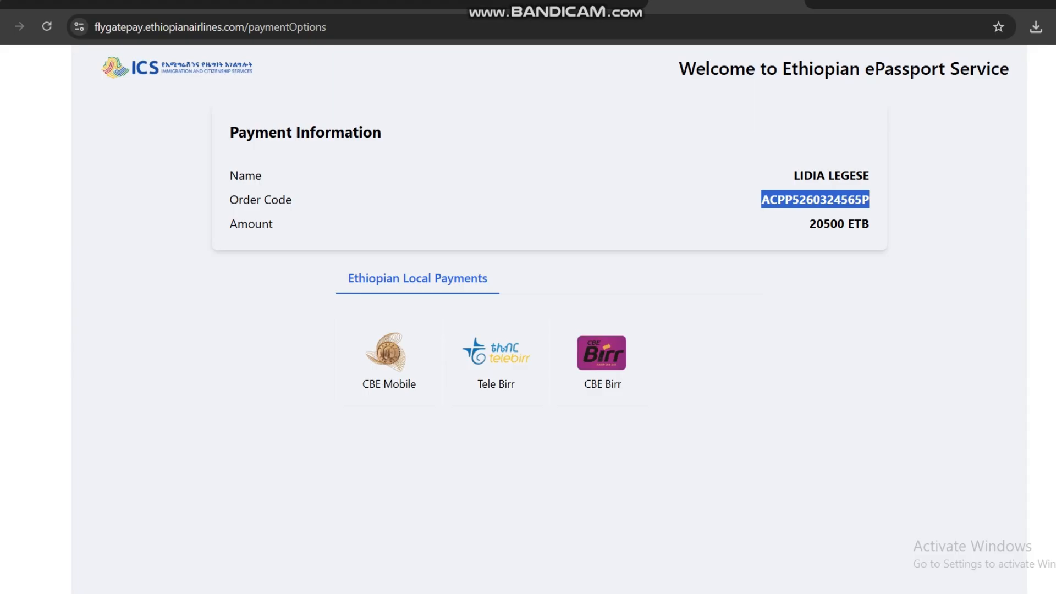
pyautogui.click(815, 199)
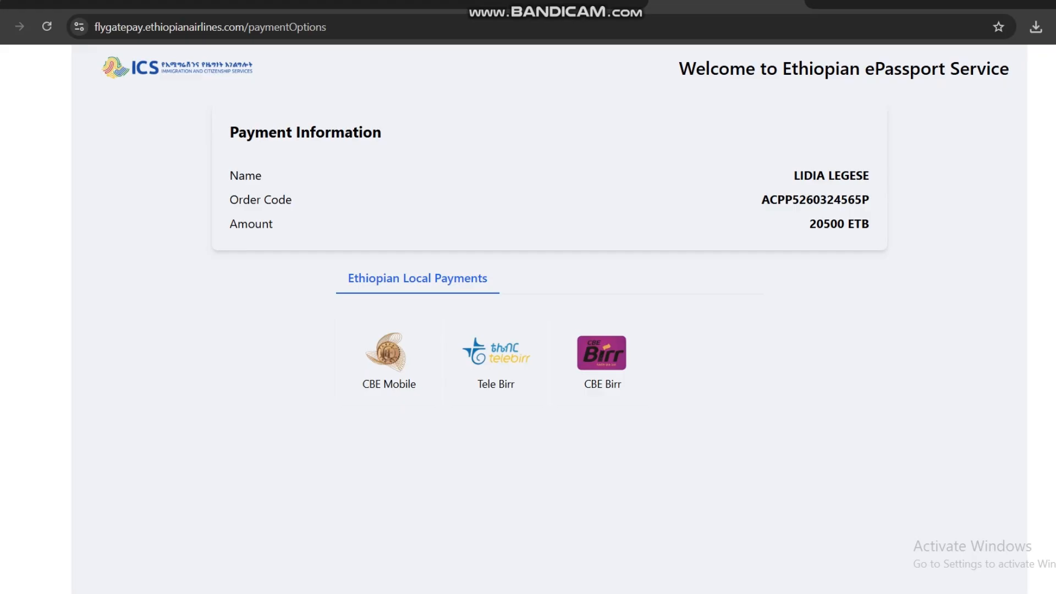
# - Choose CBE Mobile, continue to its instructions, then go back to the payment options
pyautogui.click(389, 360)
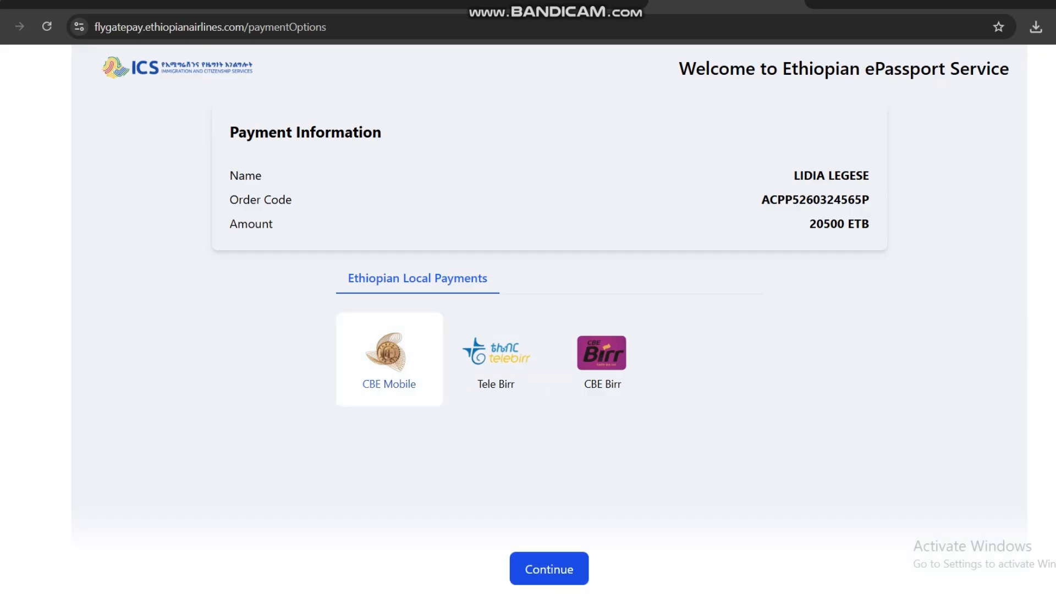
pyautogui.scroll(-1, 549, 360)
pyautogui.click(549, 568)
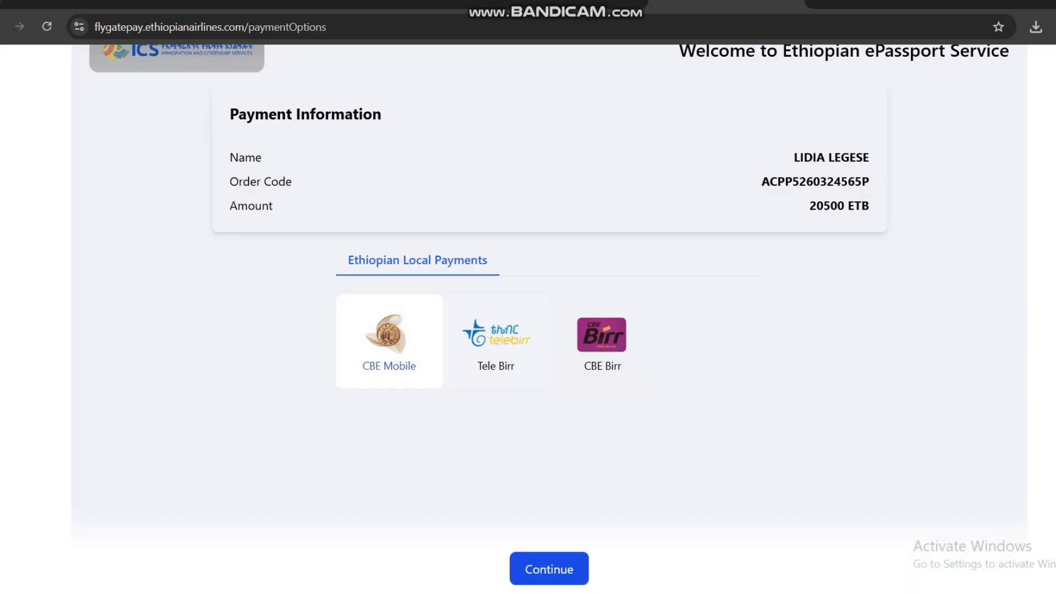
pyautogui.scroll(1, 549, 221)
pyautogui.click(1, 26)
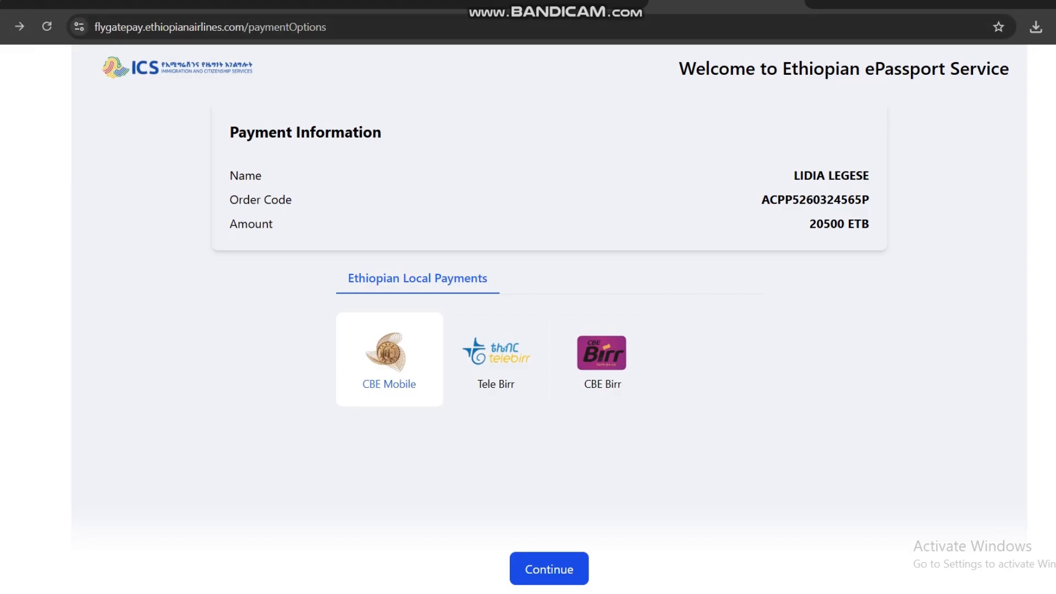
pyautogui.scroll(-1, 549, 223)
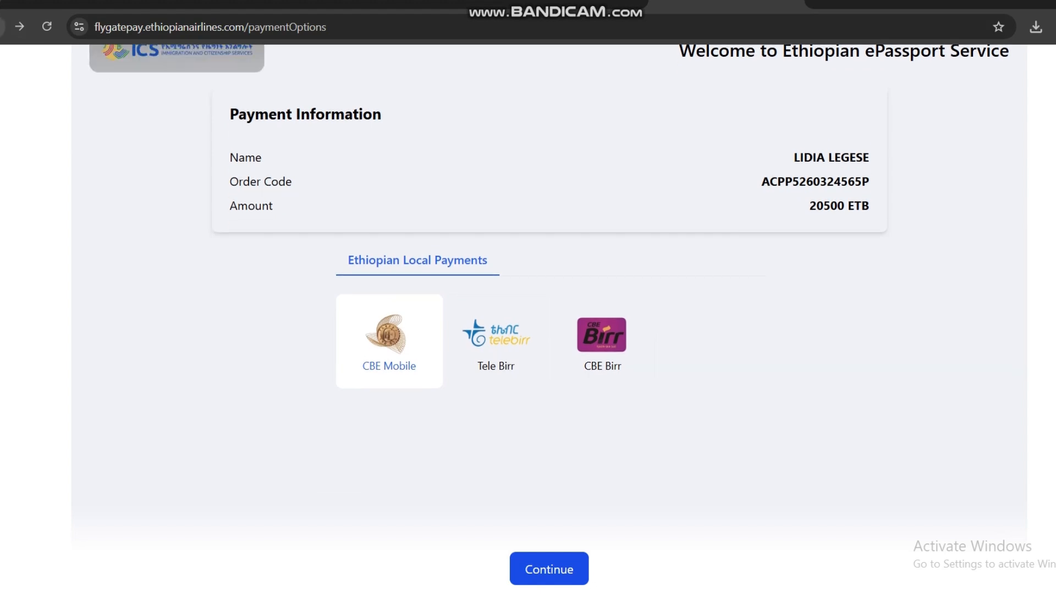
pyautogui.scroll(1, 550, 225)
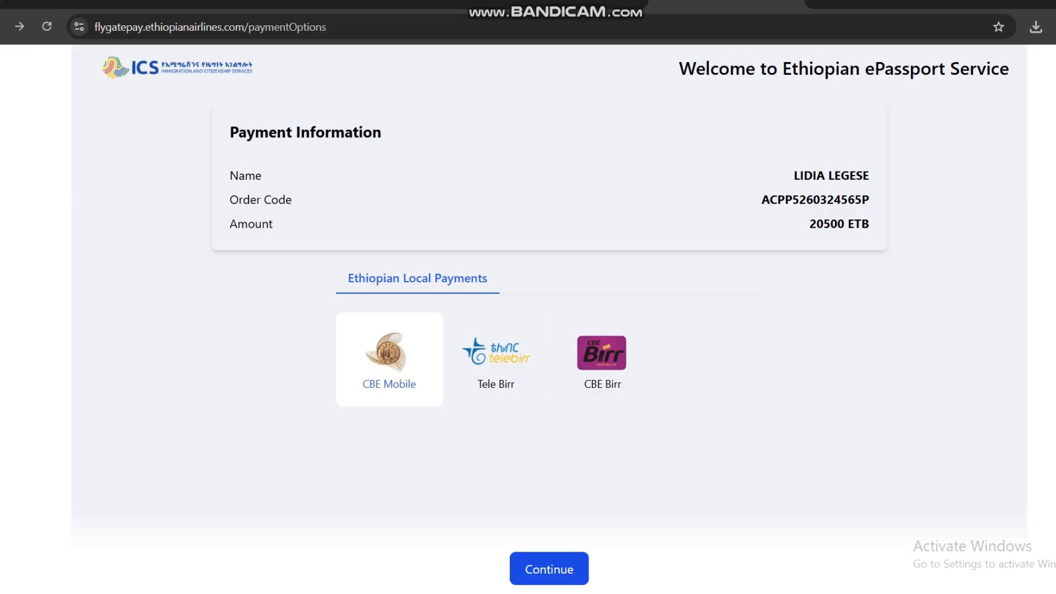
# - Reopen the CBE Mobile instructions, highlighting the order code, the 20500 amount and the Government Services step
pyautogui.click(1, 26)
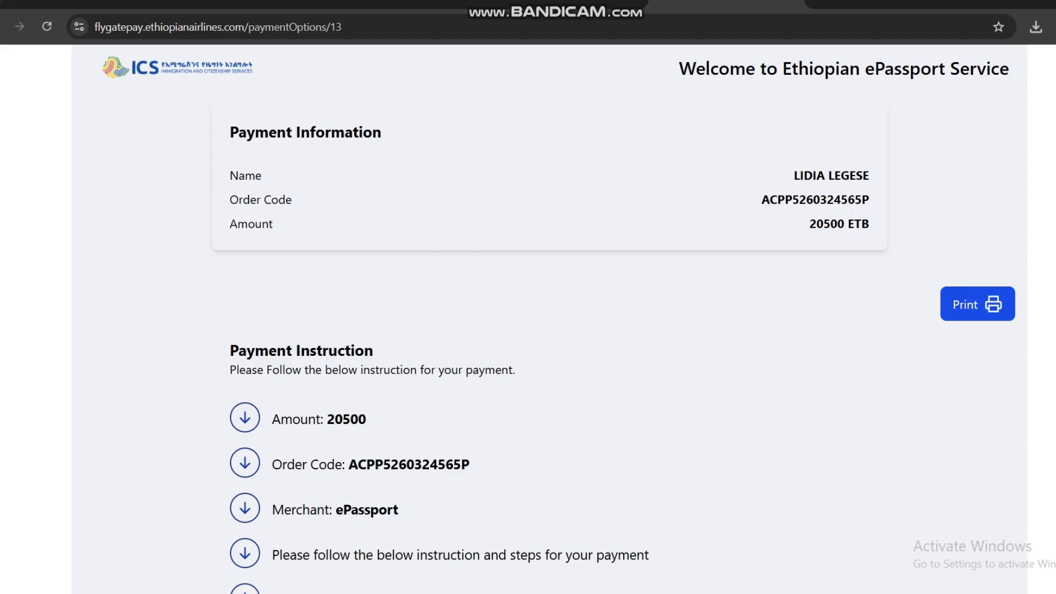
pyautogui.scroll(-6, 549, 319)
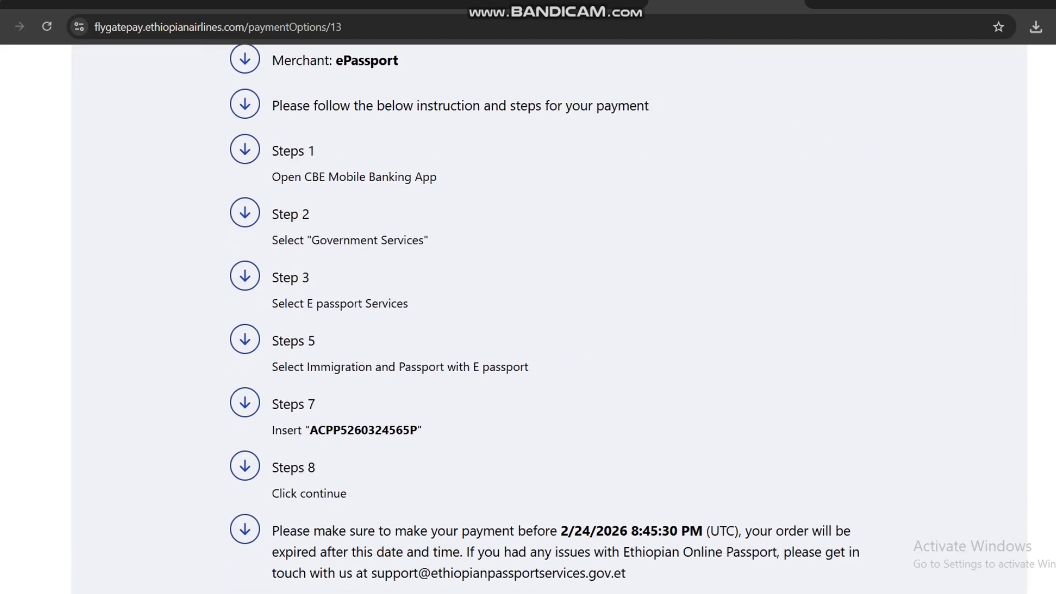
pyautogui.scroll(6, 549, 319)
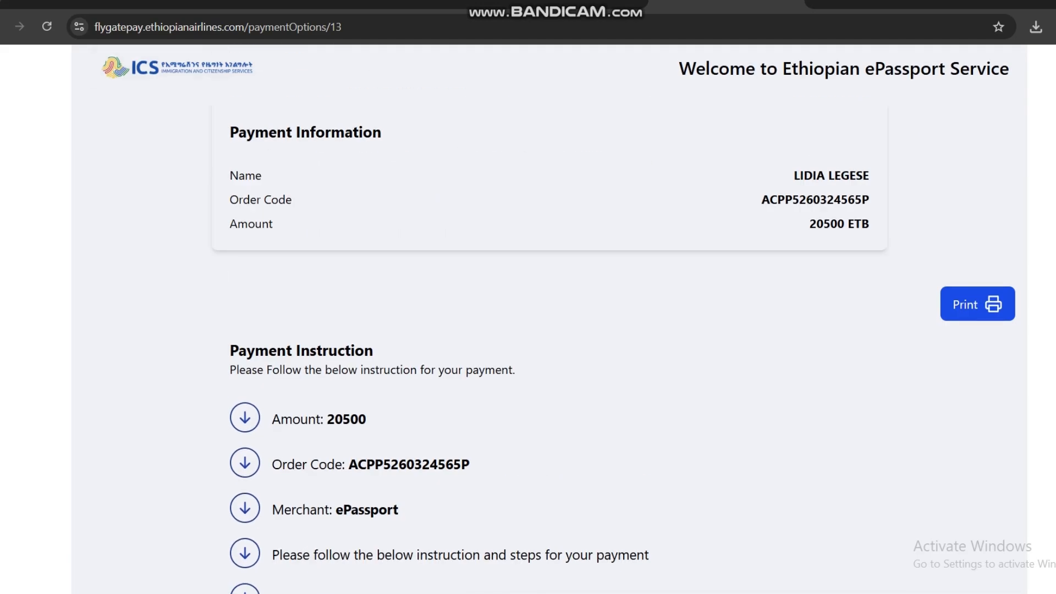
pyautogui.moveTo(761, 200); pyautogui.dragTo(869, 200)
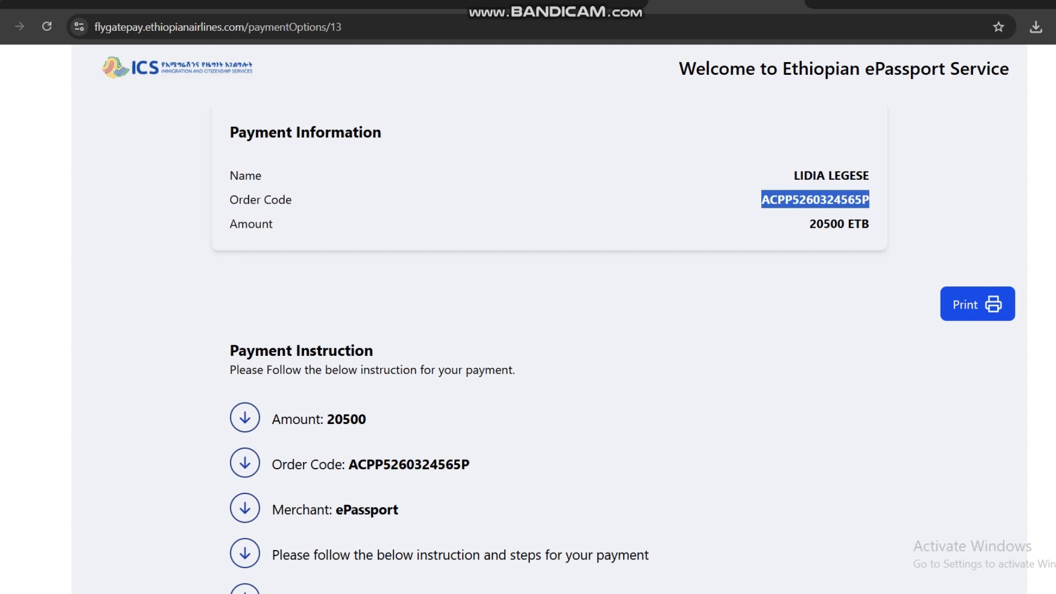
pyautogui.scroll(-1, 549, 319)
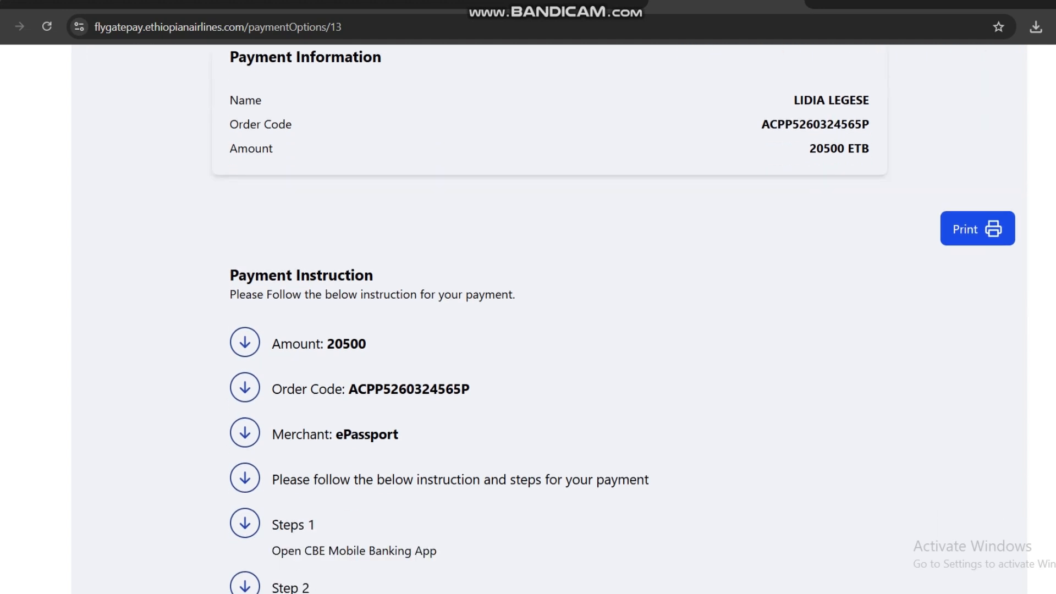
pyautogui.moveTo(328, 344); pyautogui.dragTo(365, 344)
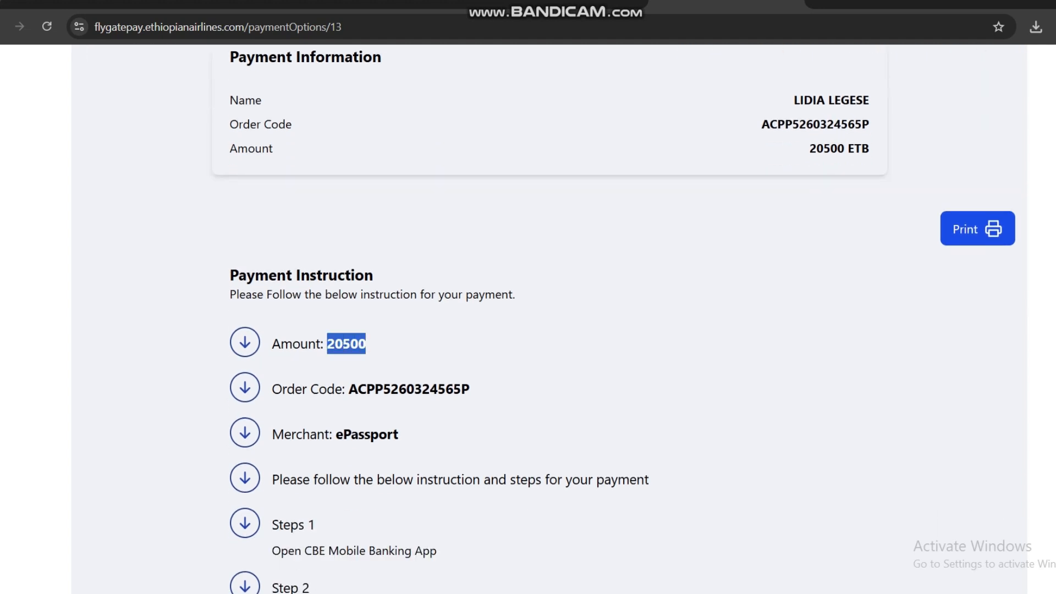
pyautogui.scroll(-2, 549, 319)
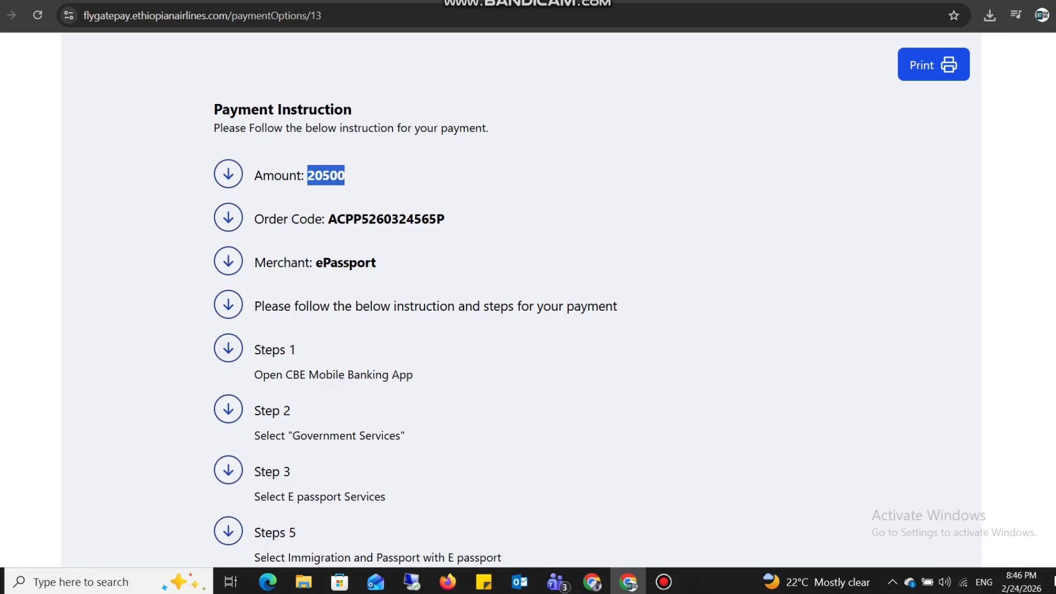
pyautogui.scroll(-2, 549, 319)
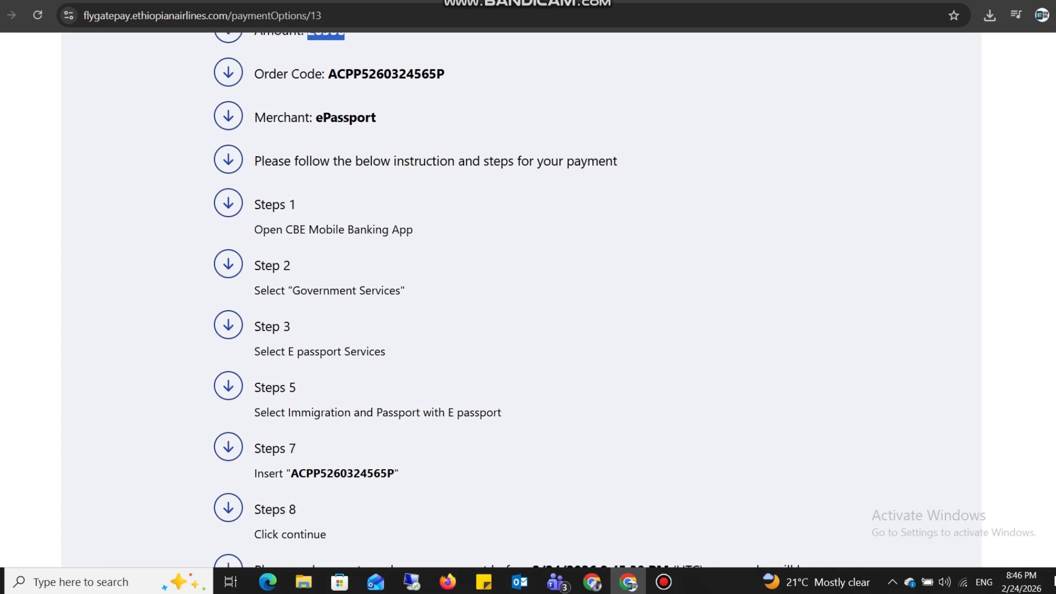
pyautogui.moveTo(292, 291); pyautogui.dragTo(406, 290)
pyautogui.click(406, 290)
# - Read the remaining CBE Mobile steps down to 'Ready!', then go back to the payment choices
pyautogui.scroll(-1, 516, 300)
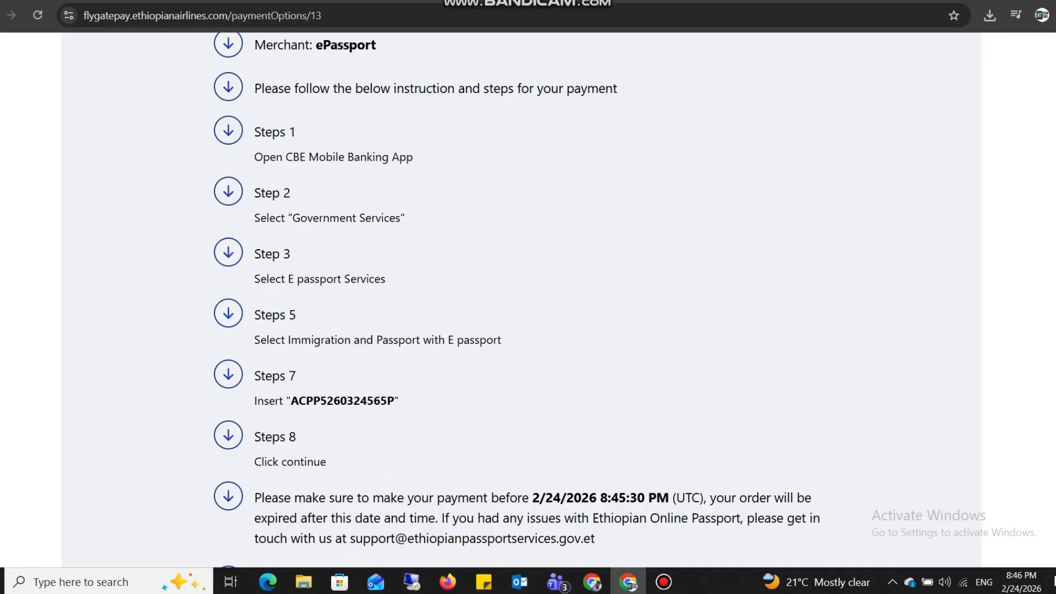
pyautogui.scroll(-1, 516, 299)
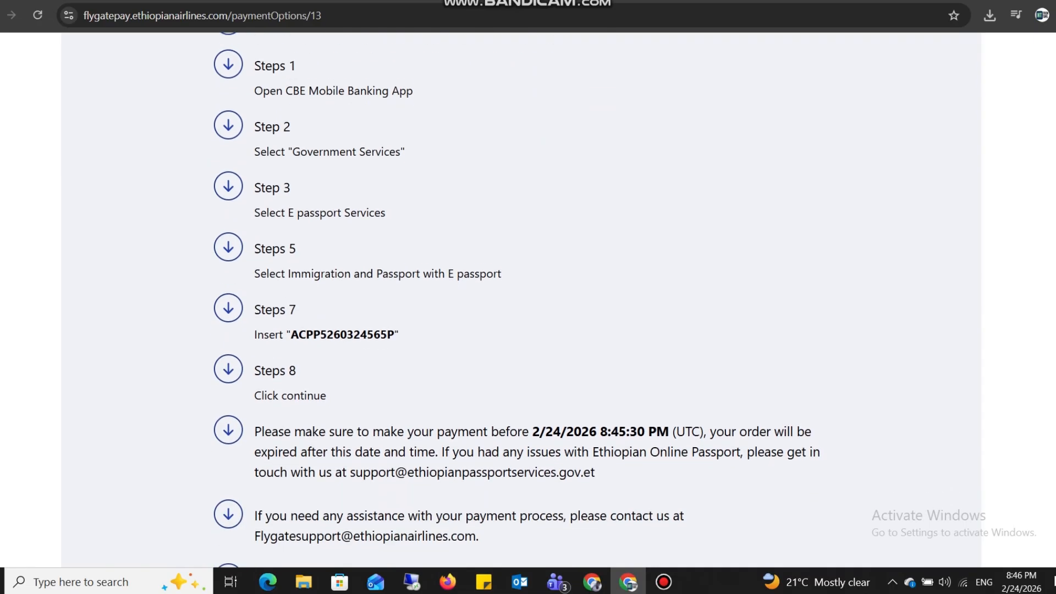
pyautogui.scroll(1, 516, 299)
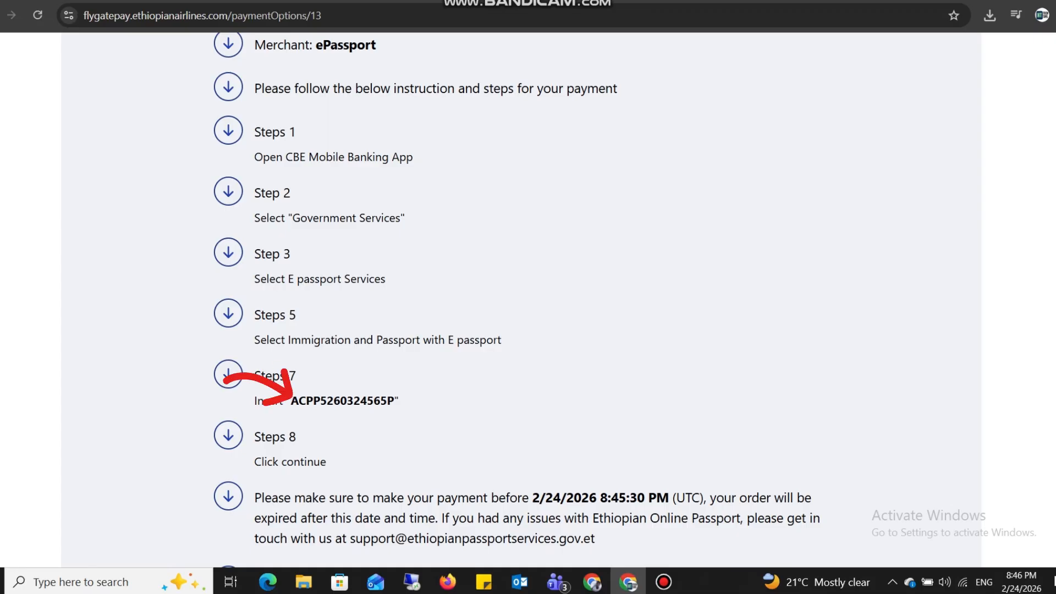
pyautogui.scroll(-4, 516, 299)
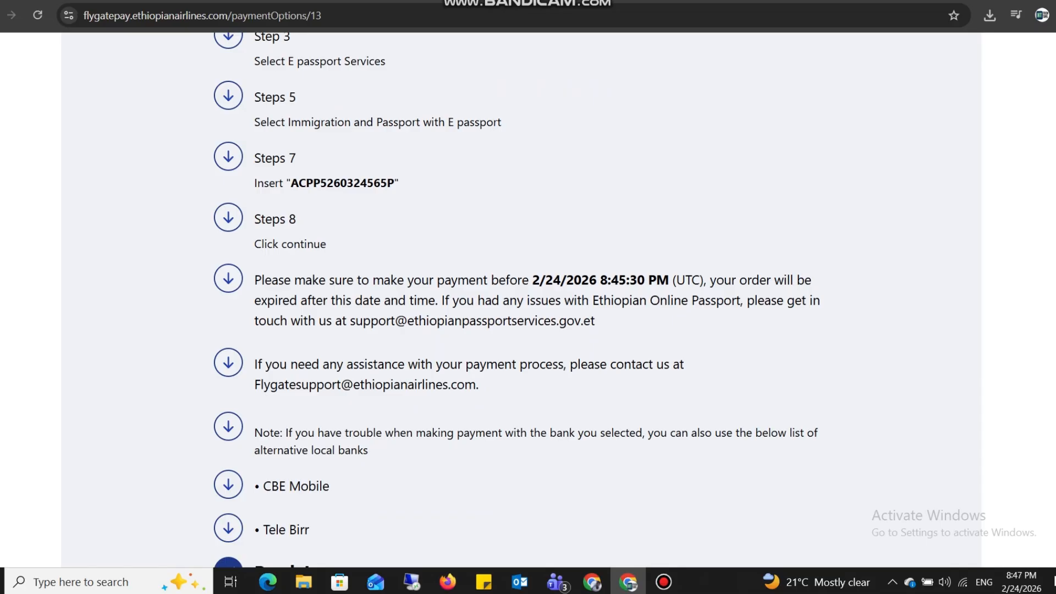
pyautogui.scroll(-2, 517, 300)
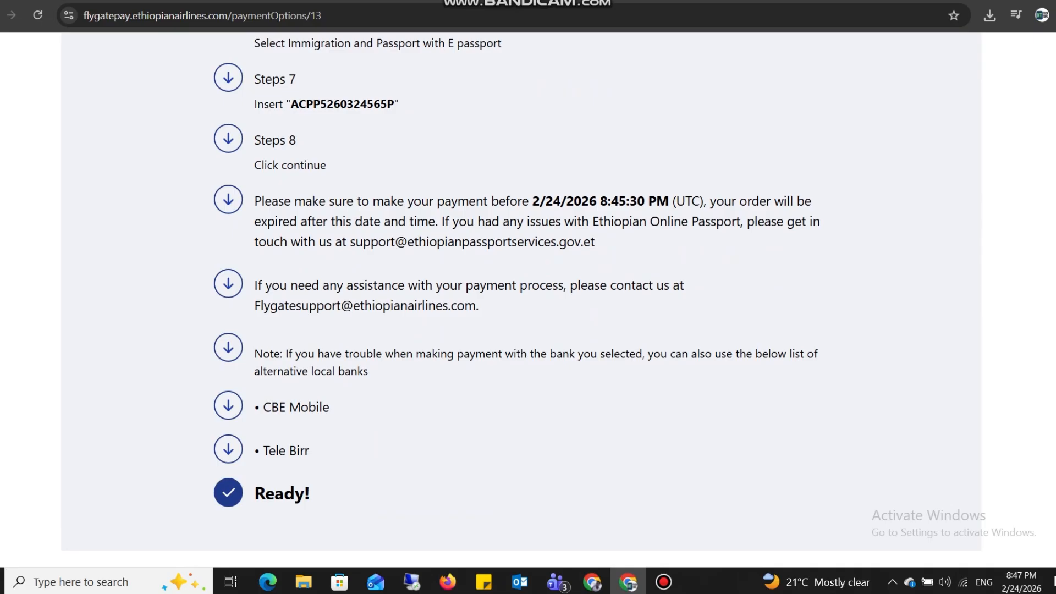
pyautogui.moveTo(254, 493); pyautogui.dragTo(311, 493)
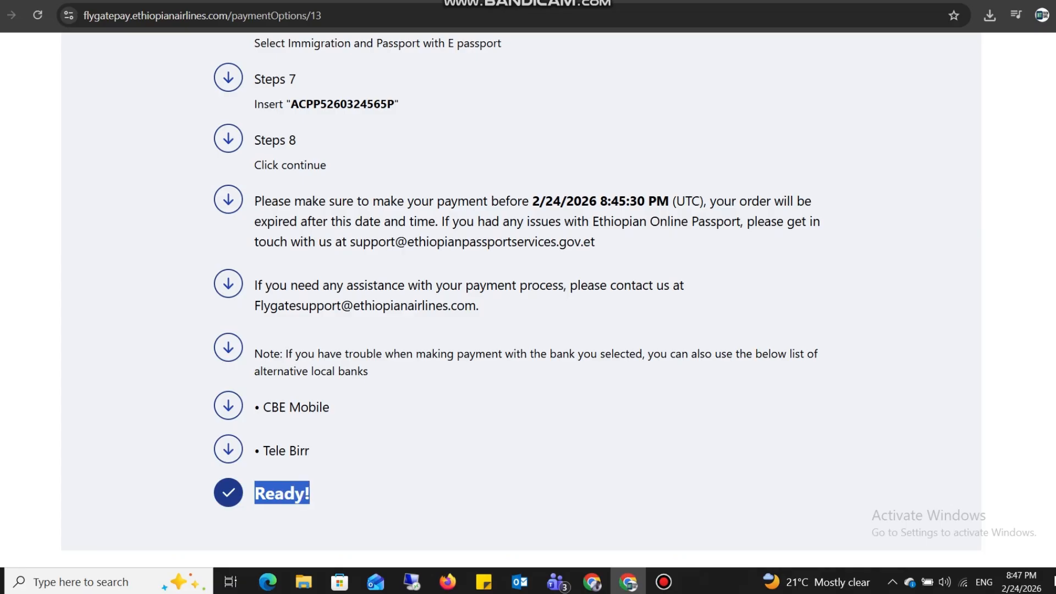
pyautogui.click(311, 493)
pyautogui.scroll(1, 521, 291)
pyautogui.scroll(10, 522, 291)
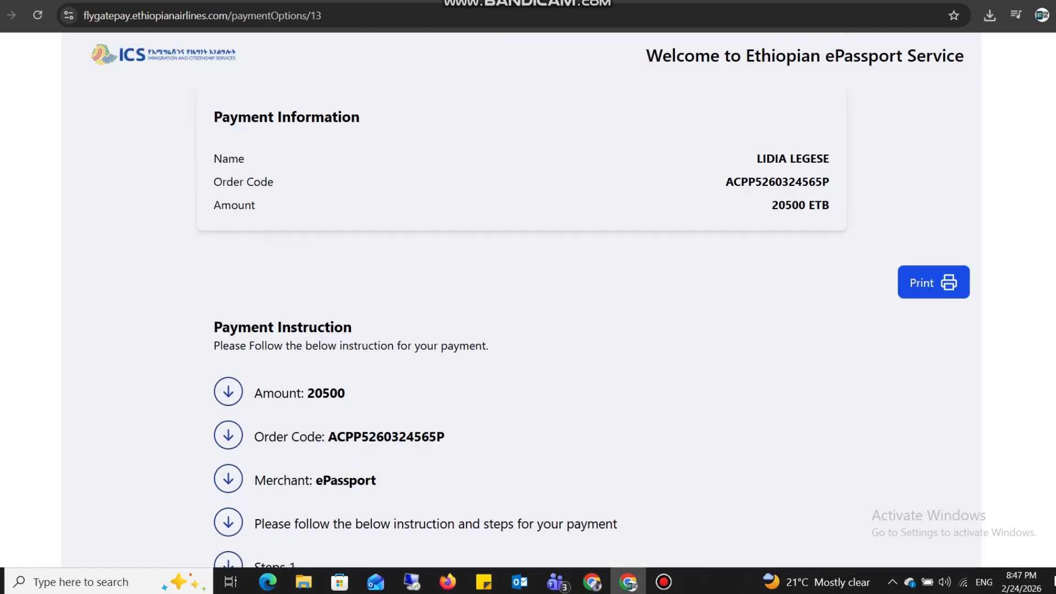
pyautogui.scroll(-6, 521, 291)
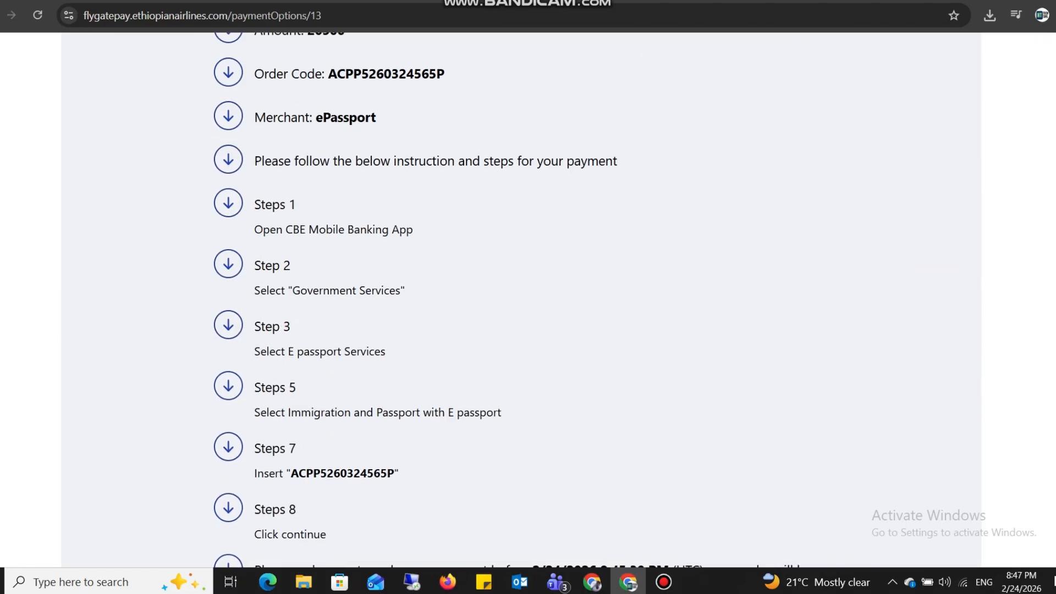
pyautogui.scroll(6, 522, 292)
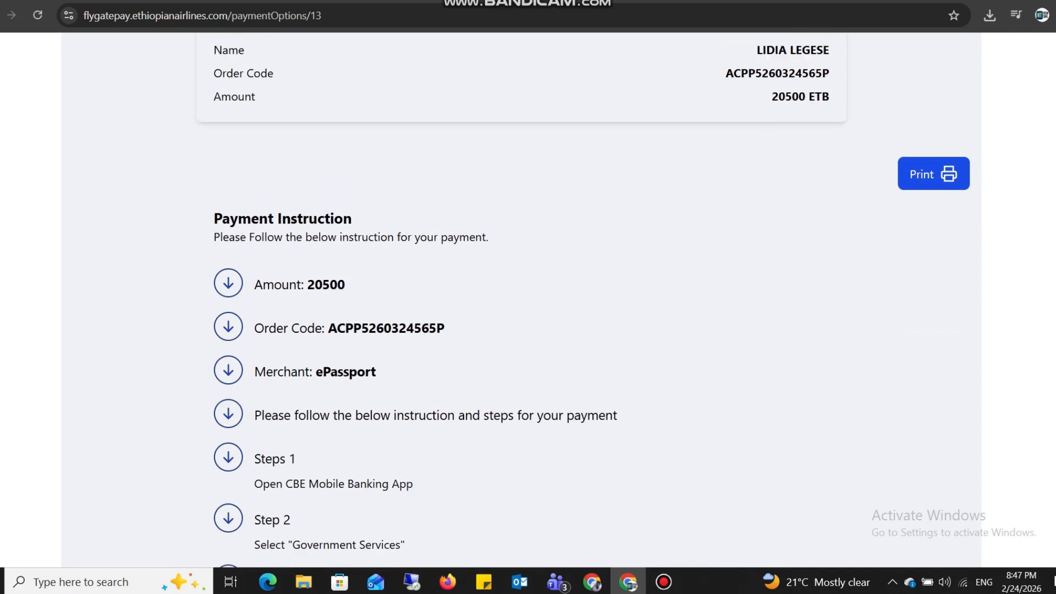
pyautogui.scroll(-10, 521, 291)
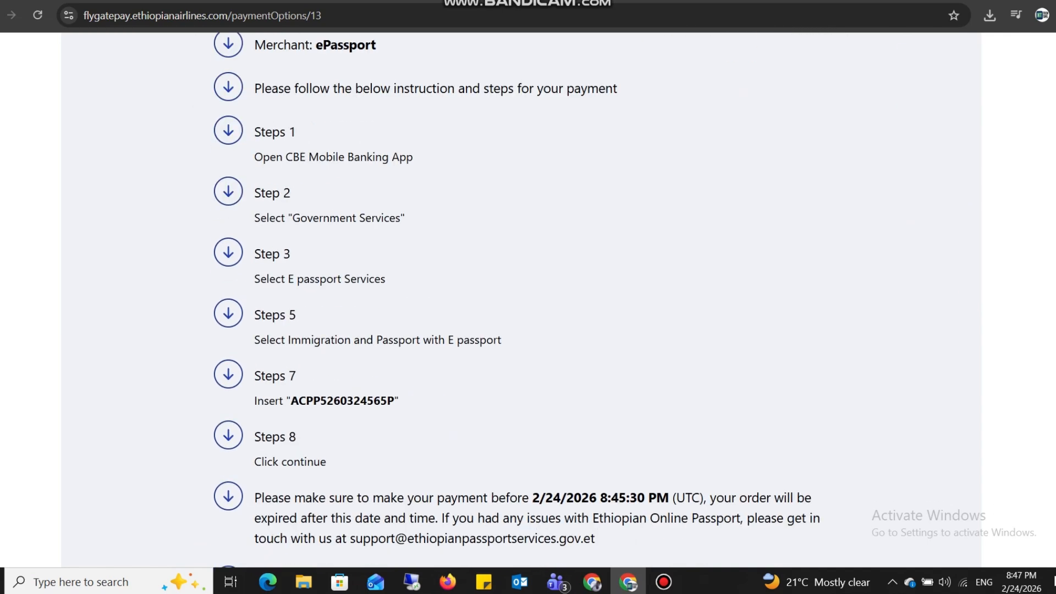
pyautogui.scroll(10, 522, 291)
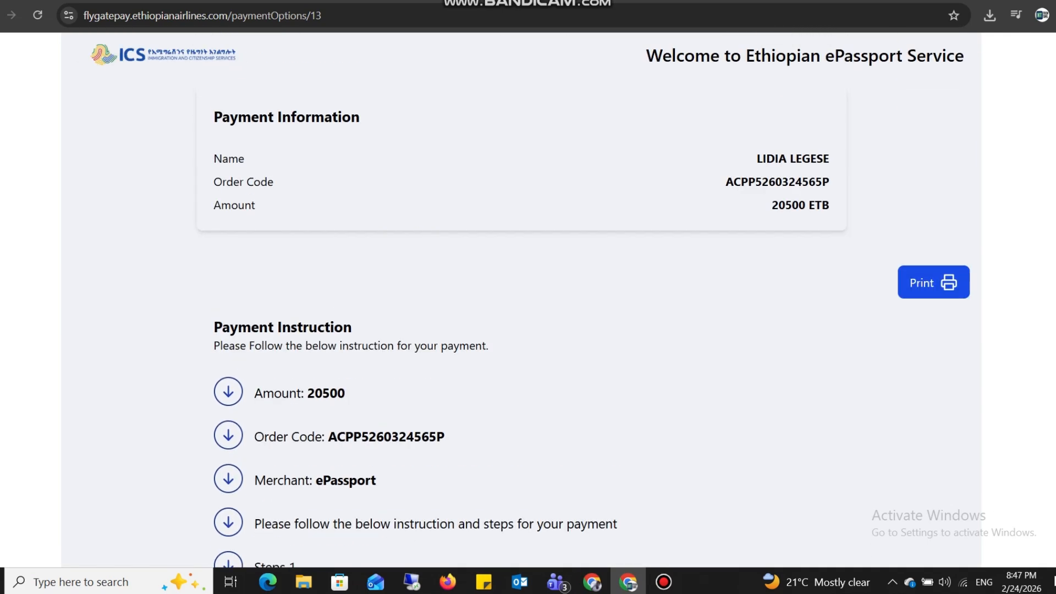
pyautogui.hotkey('alt', 'Left')
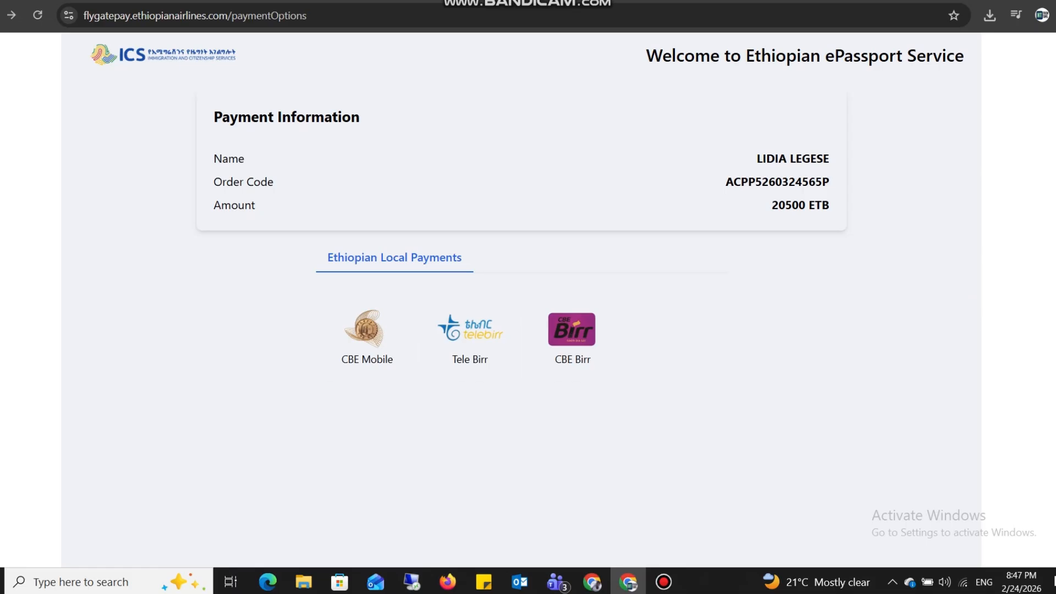
# - Choose Tele Birr and continue to its payment steps for the 20500 ETB order
pyautogui.click(470, 335)
pyautogui.click(521, 538)
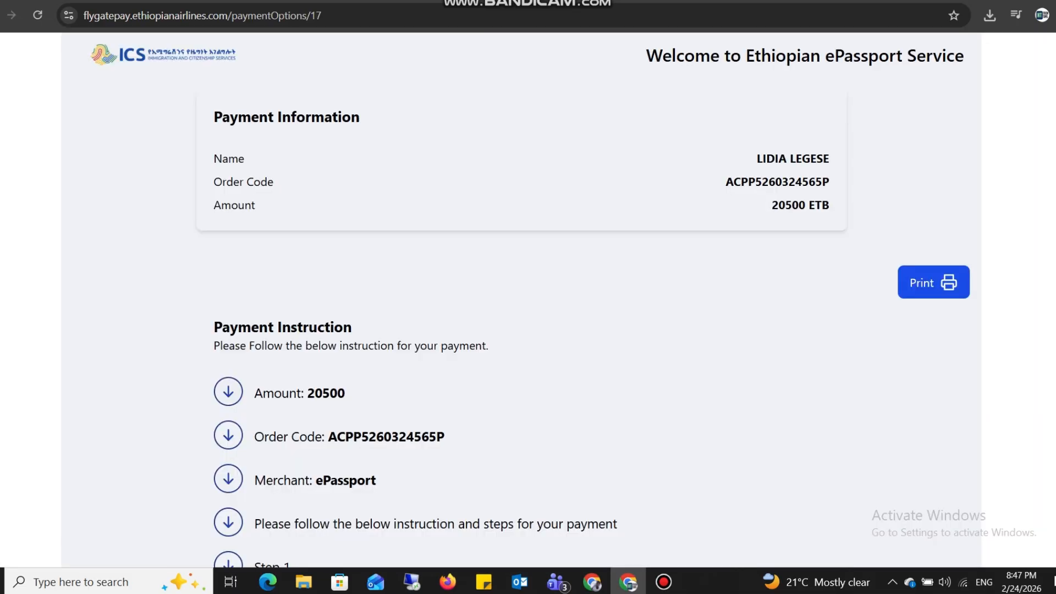
pyautogui.scroll(-6, 527, 297)
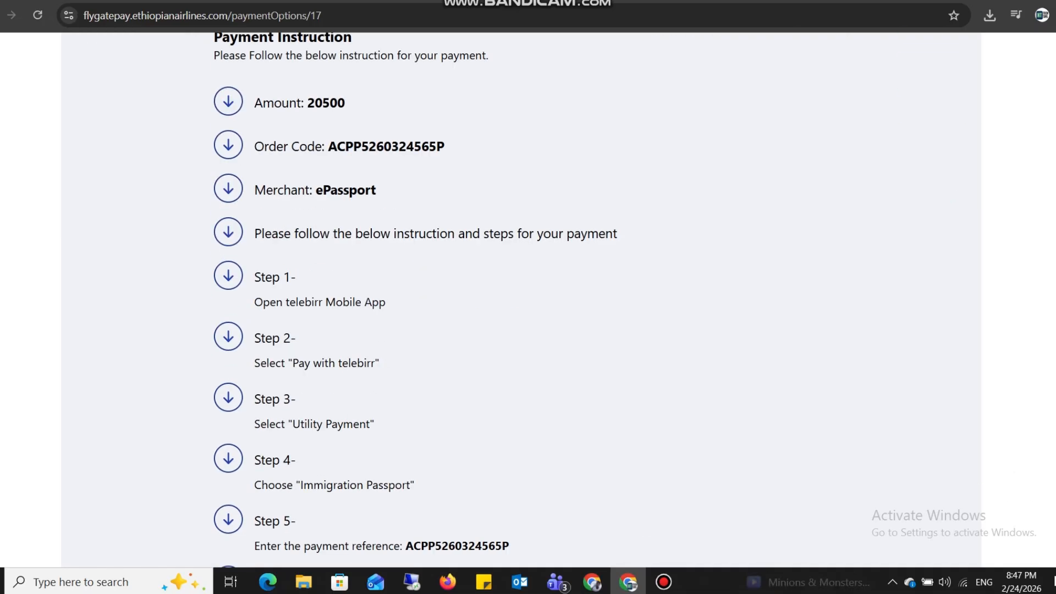